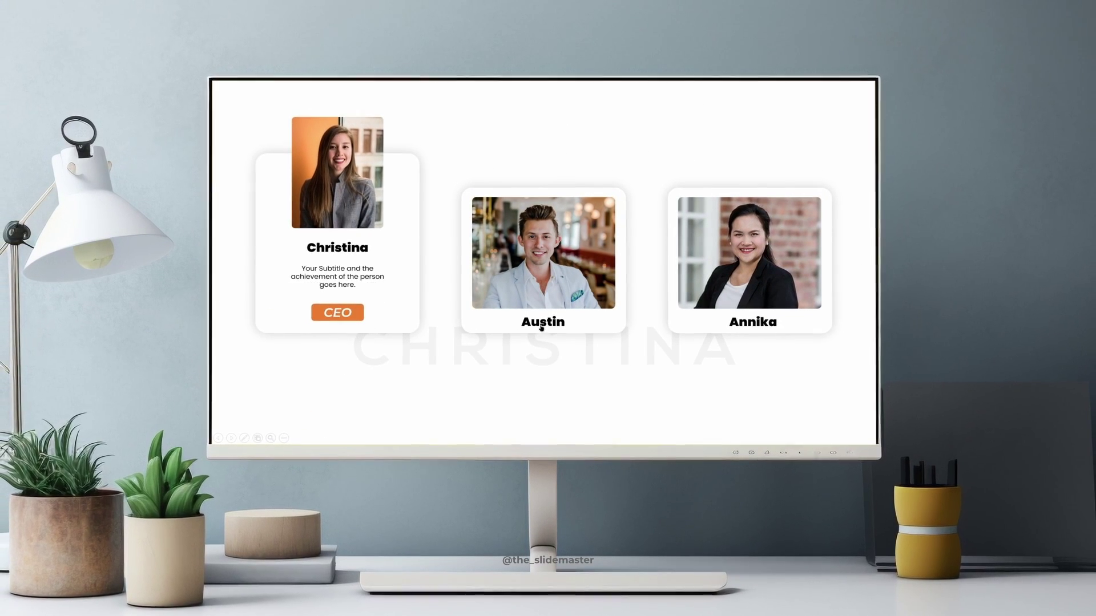
Preview the finished show, expanding the CEO, VP and CFO cards and returning to the overview
{"action": "left_click", "coordinate": [638, 326]}
{"action": "left_click", "coordinate": [741, 325]}
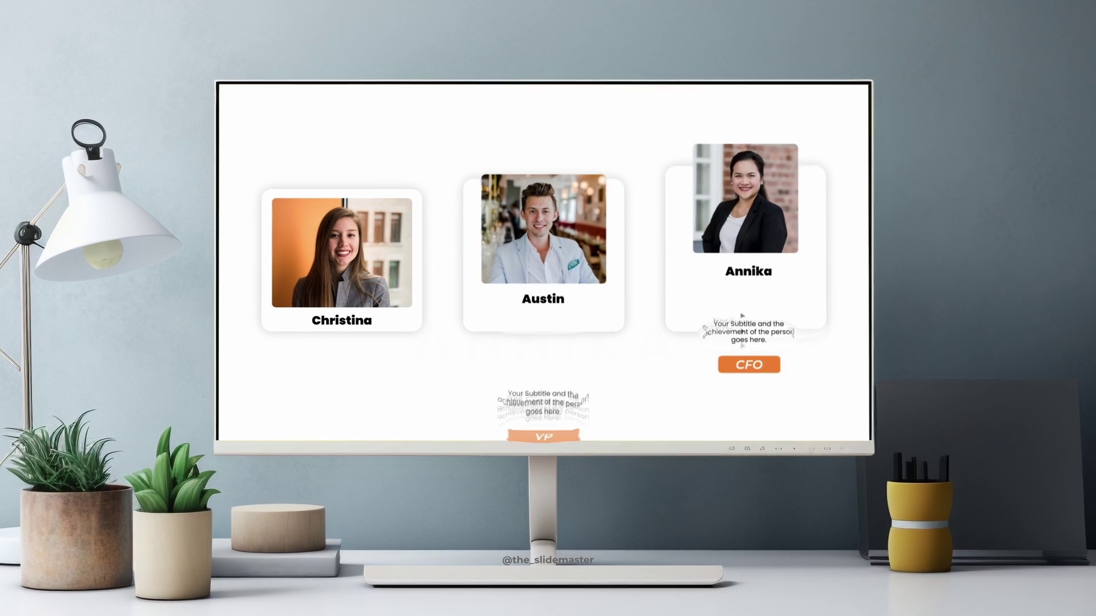
{"action": "left_click", "coordinate": [367, 324]}
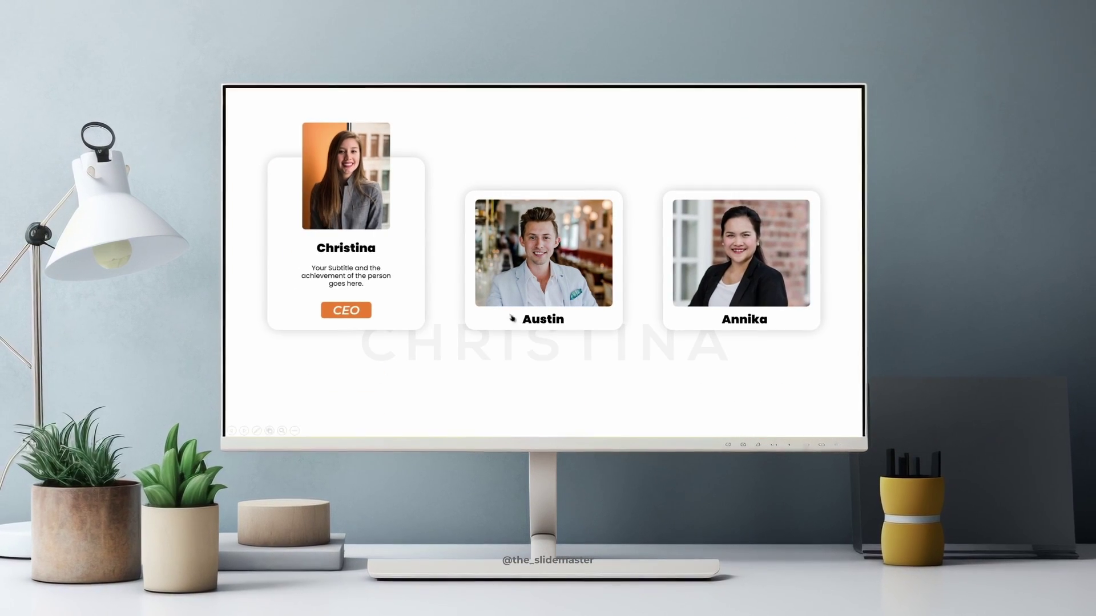
{"action": "left_click", "coordinate": [502, 317]}
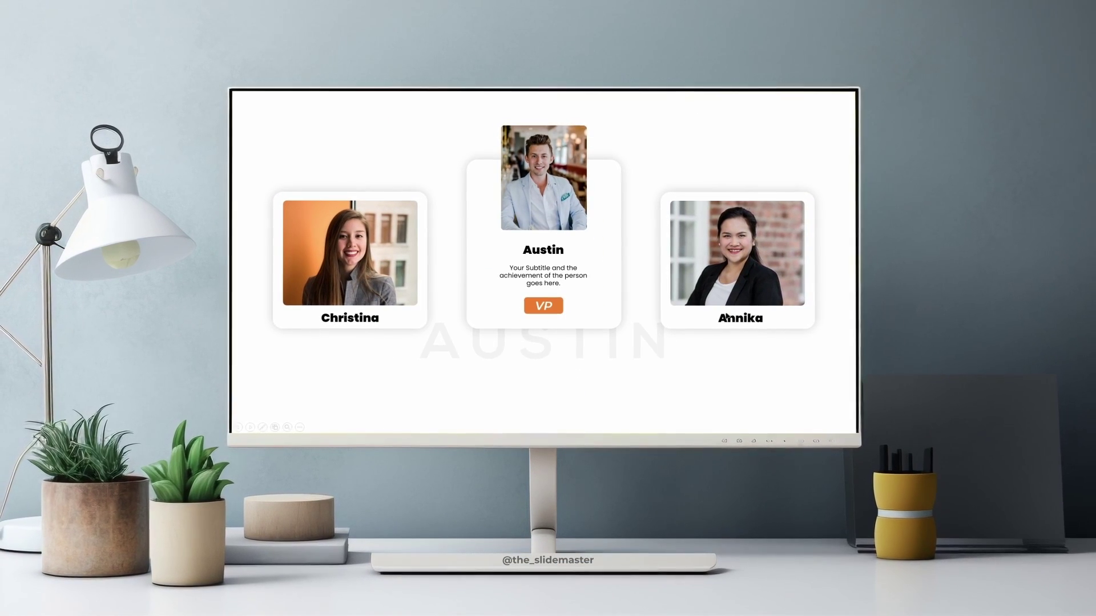
{"action": "left_click", "coordinate": [697, 317]}
{"action": "left_click", "coordinate": [538, 327]}
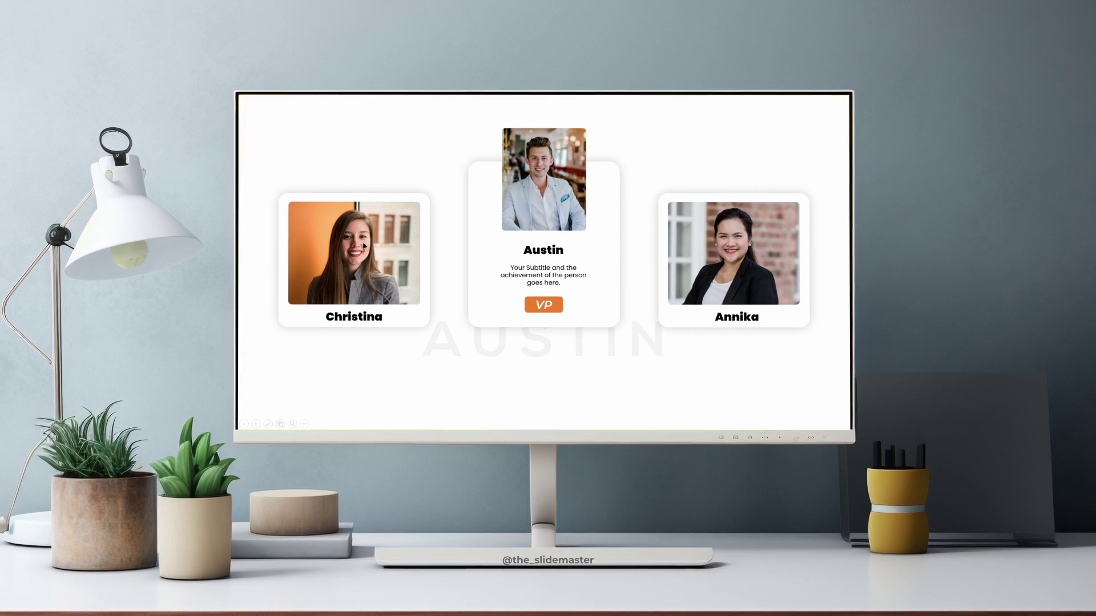
{"action": "left_click", "coordinate": [352, 306]}
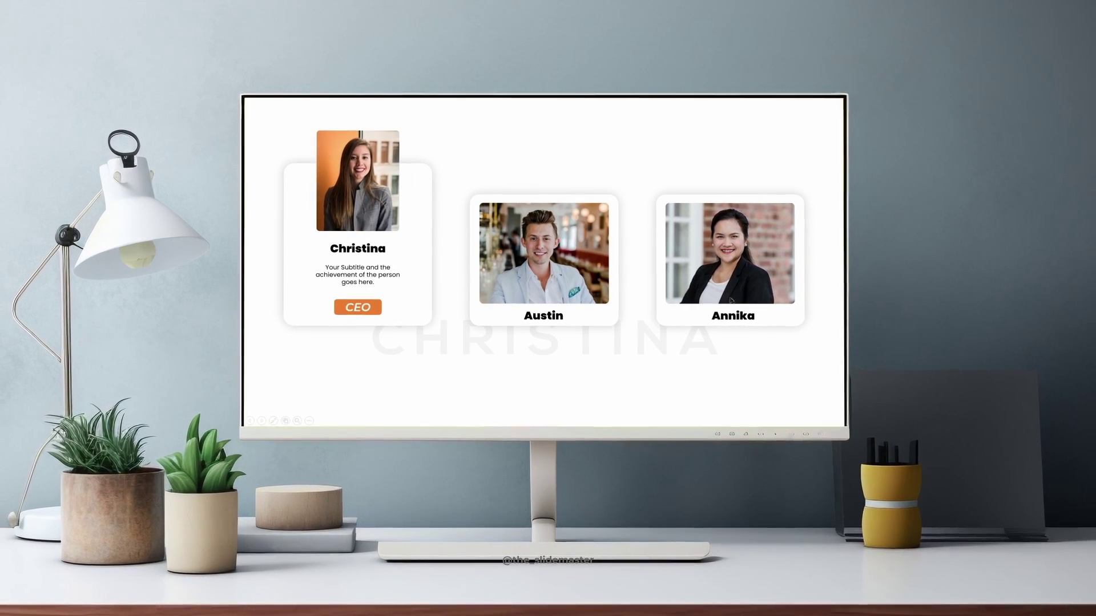
{"action": "left_click", "coordinate": [735, 316]}
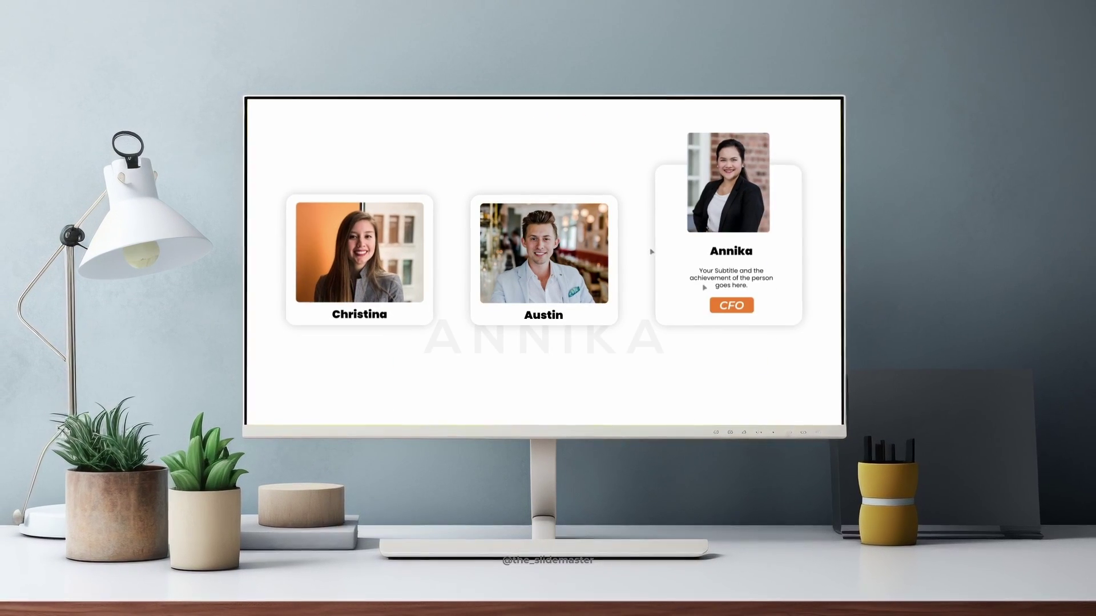
{"action": "left_click", "coordinate": [498, 137]}
{"action": "left_click", "coordinate": [539, 272]}
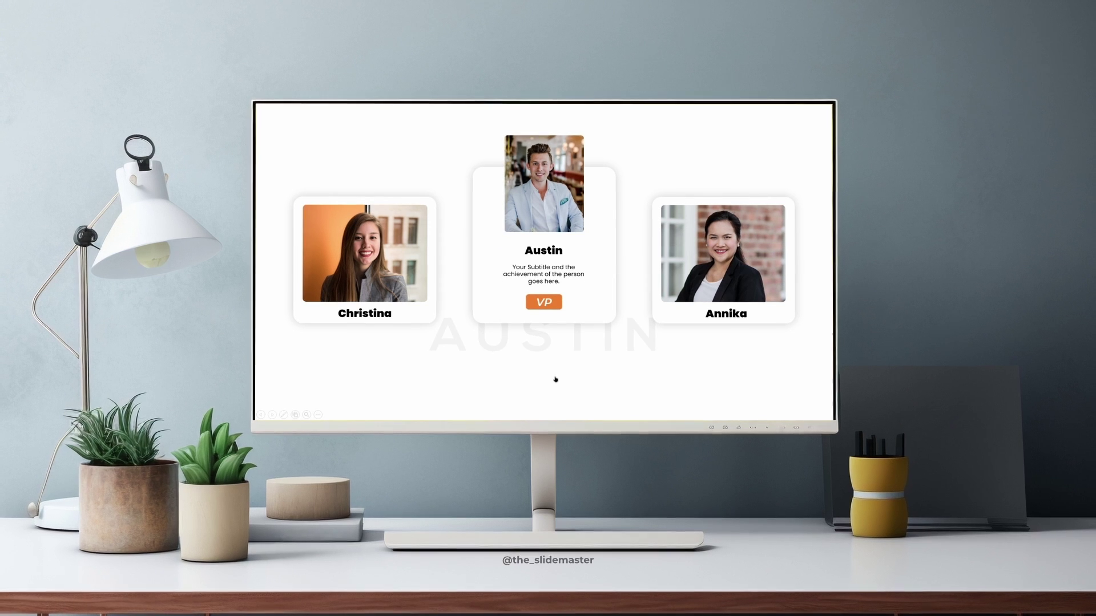
{"action": "left_click", "coordinate": [557, 381]}
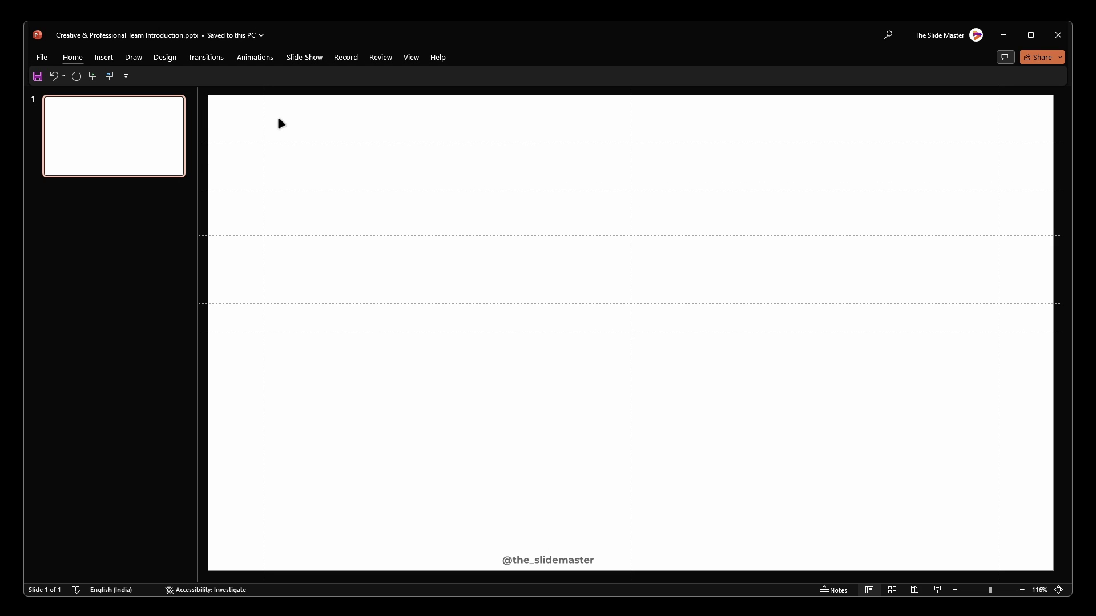
Draw a rounded rectangle from the Shapes gallery on the upper left of the blank slide
{"action": "left_click", "coordinate": [104, 58]}
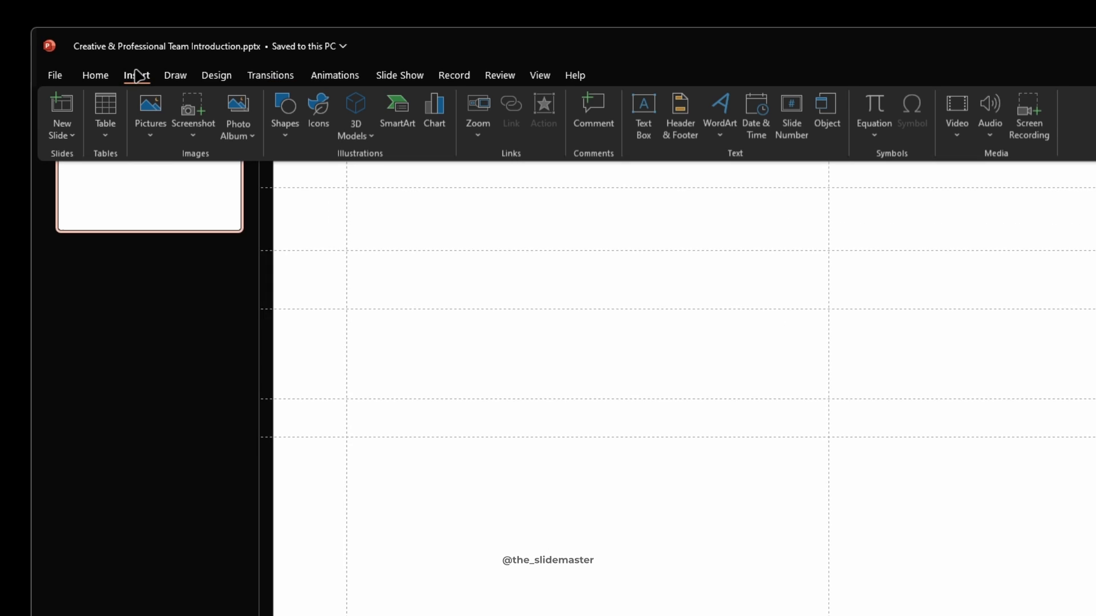
{"action": "left_click", "coordinate": [284, 133]}
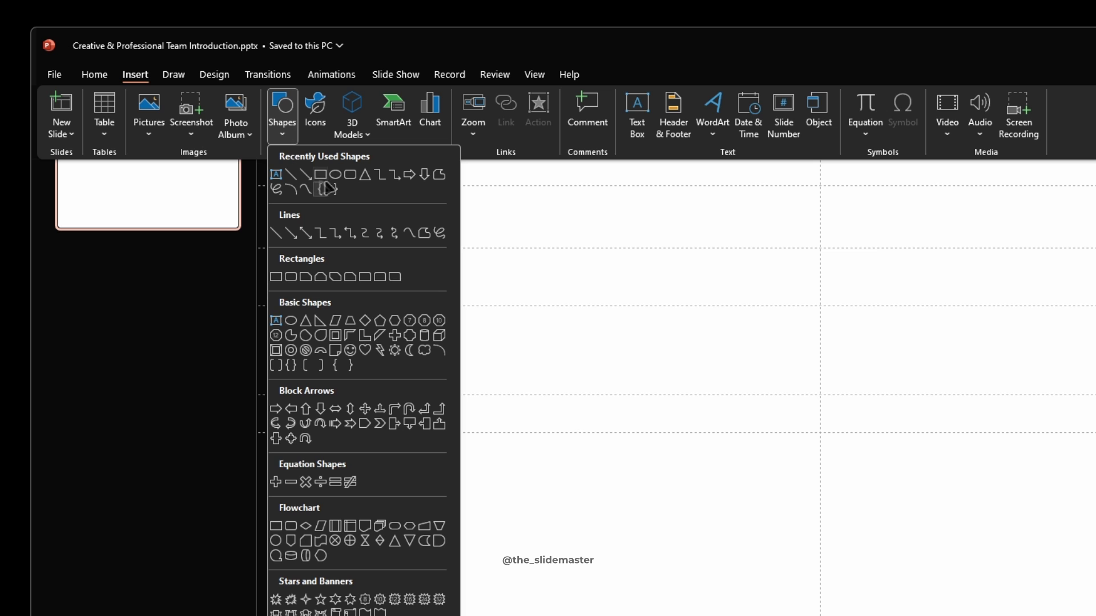
{"action": "left_click", "coordinate": [350, 174]}
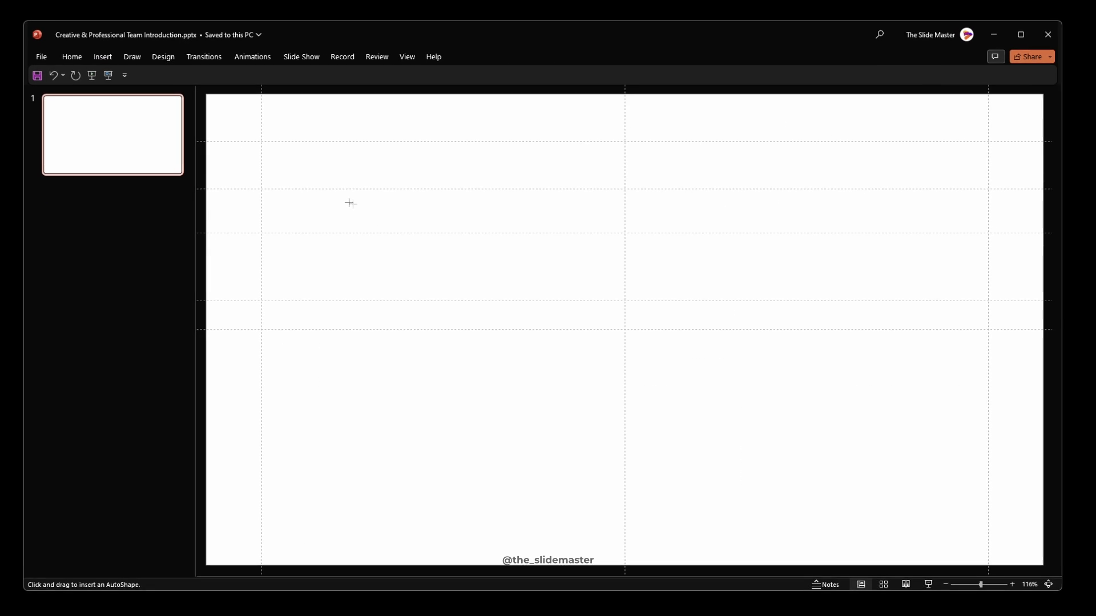
{"action": "left_click_drag", "start_coordinate": [450, 262], "coordinate": [699, 449]}
{"action": "left_click_drag", "start_coordinate": [538, 346], "coordinate": [561, 380]}
{"action": "right_click", "coordinate": [443, 248]}
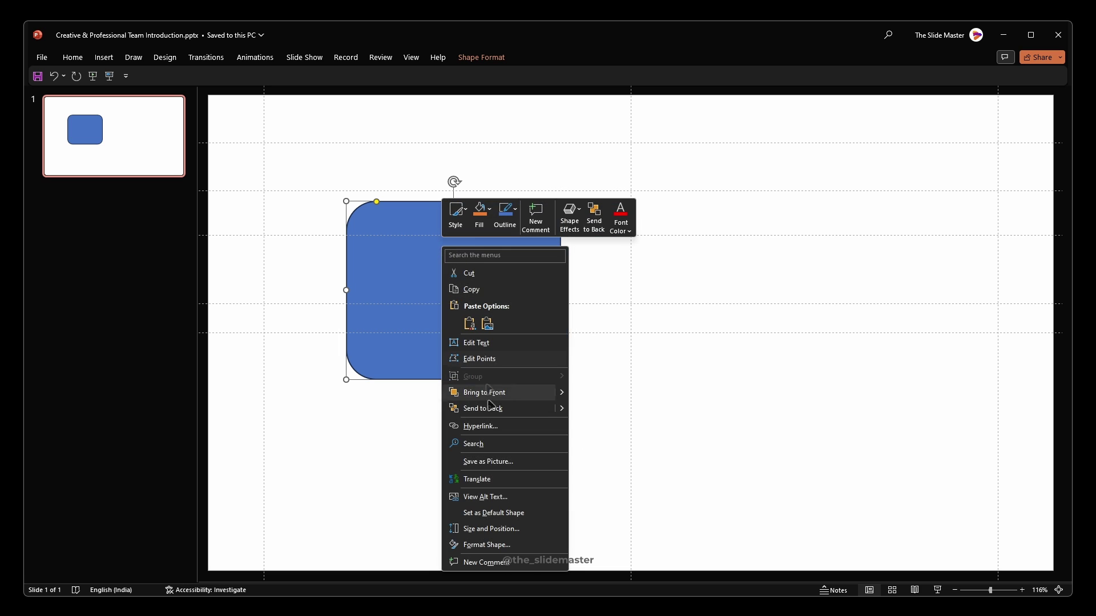
In Format Shape, fill the rounded rectangle with white and set its line to No line
{"action": "left_click", "coordinate": [507, 545]}
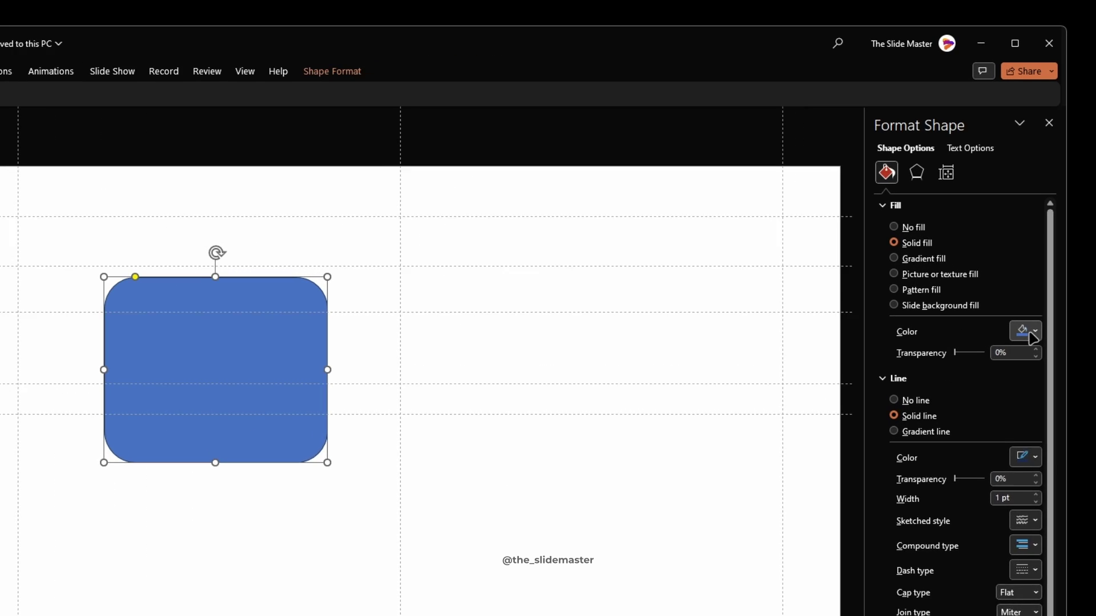
{"action": "left_click", "coordinate": [1033, 338]}
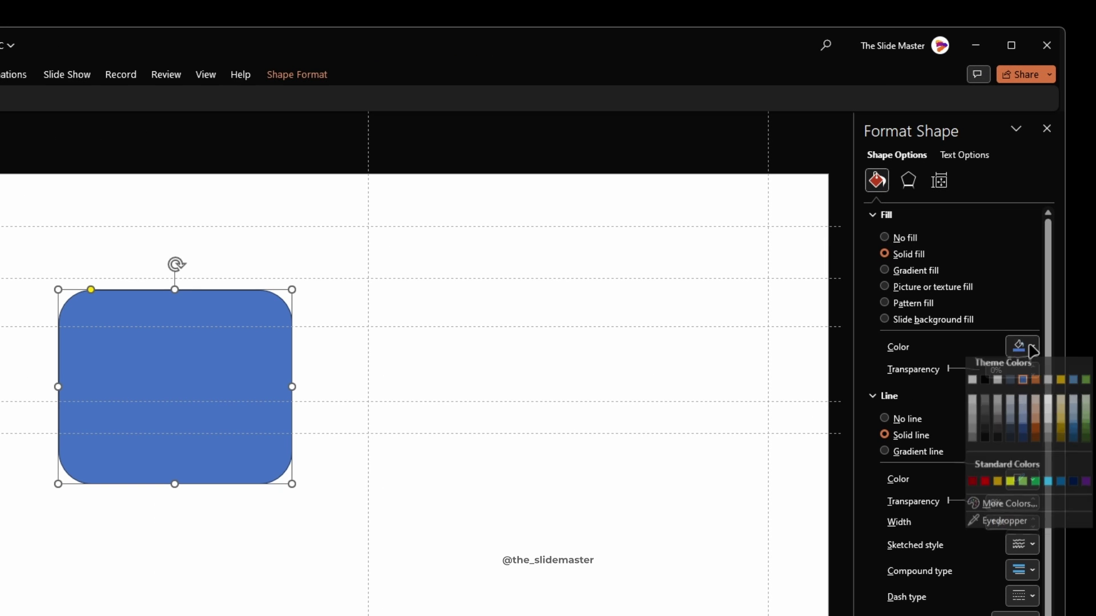
{"action": "left_click", "coordinate": [973, 387]}
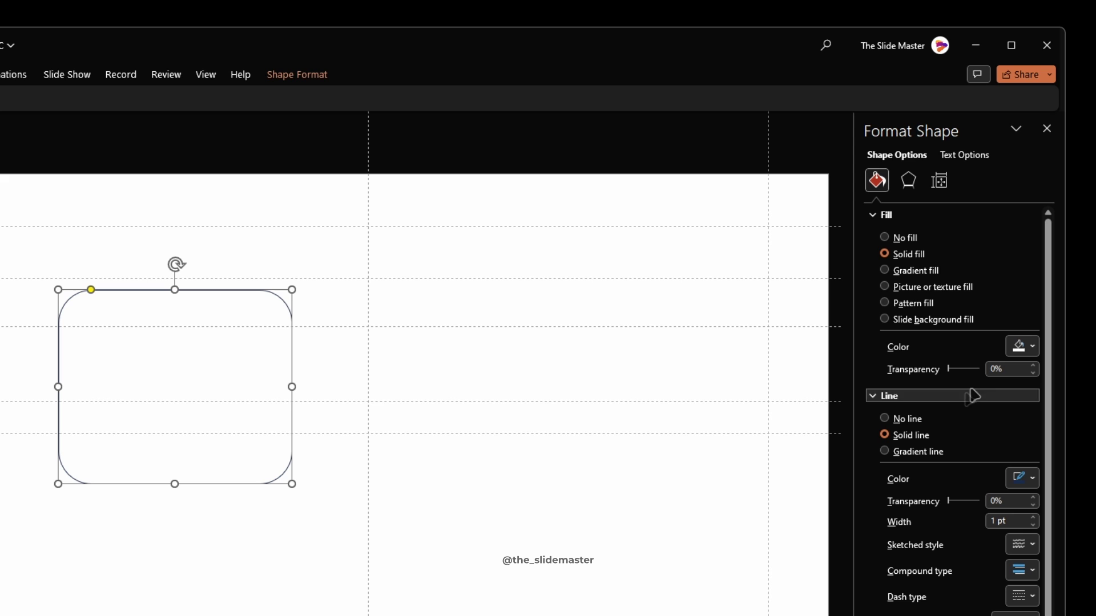
{"action": "left_click", "coordinate": [901, 421]}
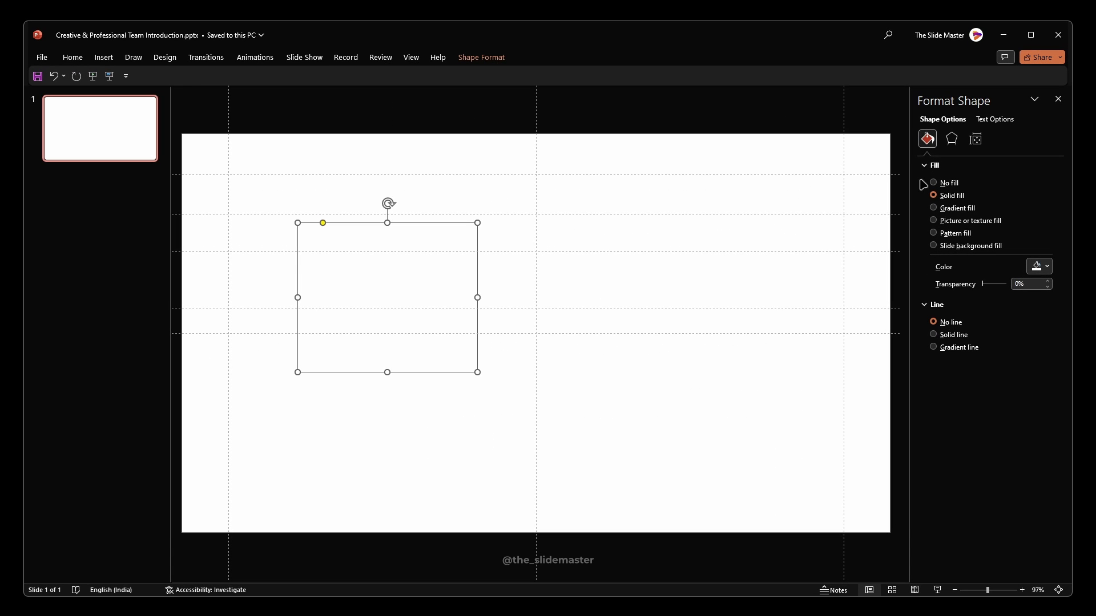
{"action": "left_click", "coordinate": [951, 142]}
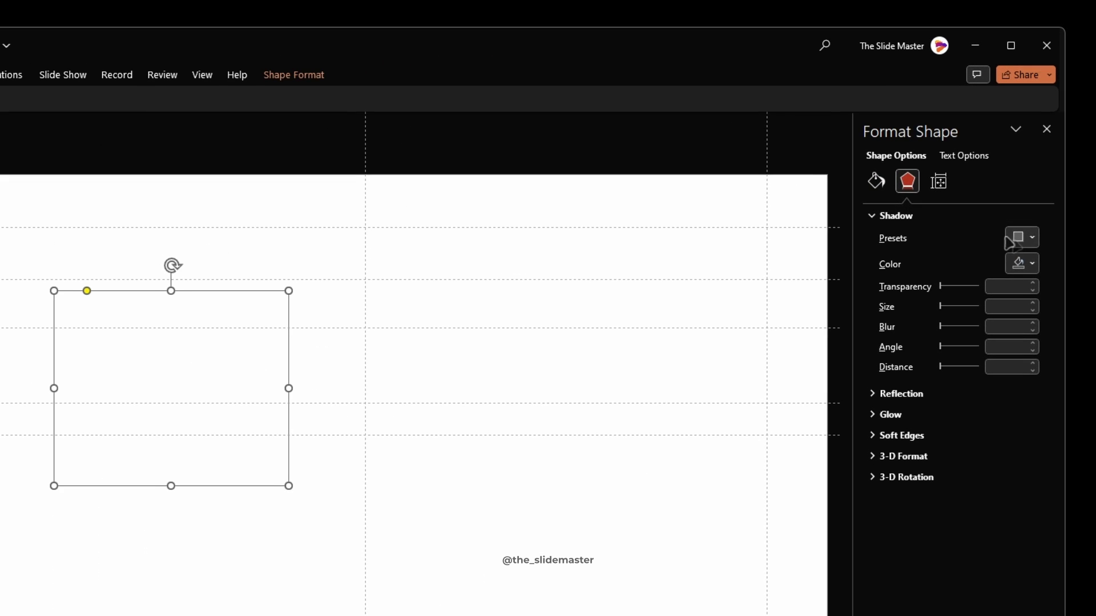
Apply a centred outer shadow with 80% transparency, 100% size and 20 pt blur
{"action": "left_click", "coordinate": [1045, 185]}
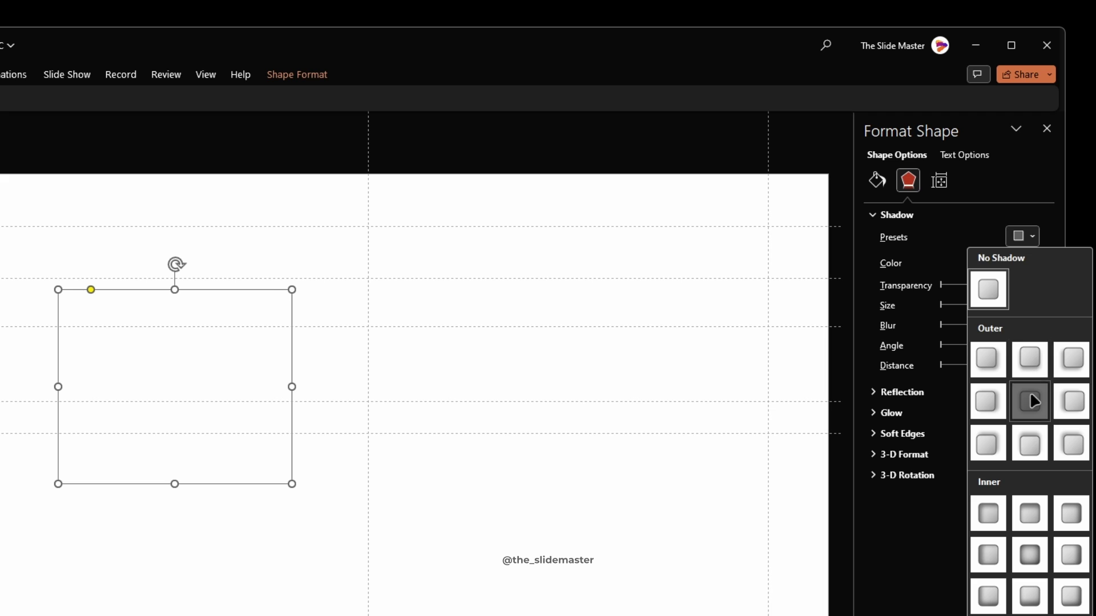
{"action": "left_click", "coordinate": [1030, 401]}
{"action": "left_click", "coordinate": [1012, 287]}
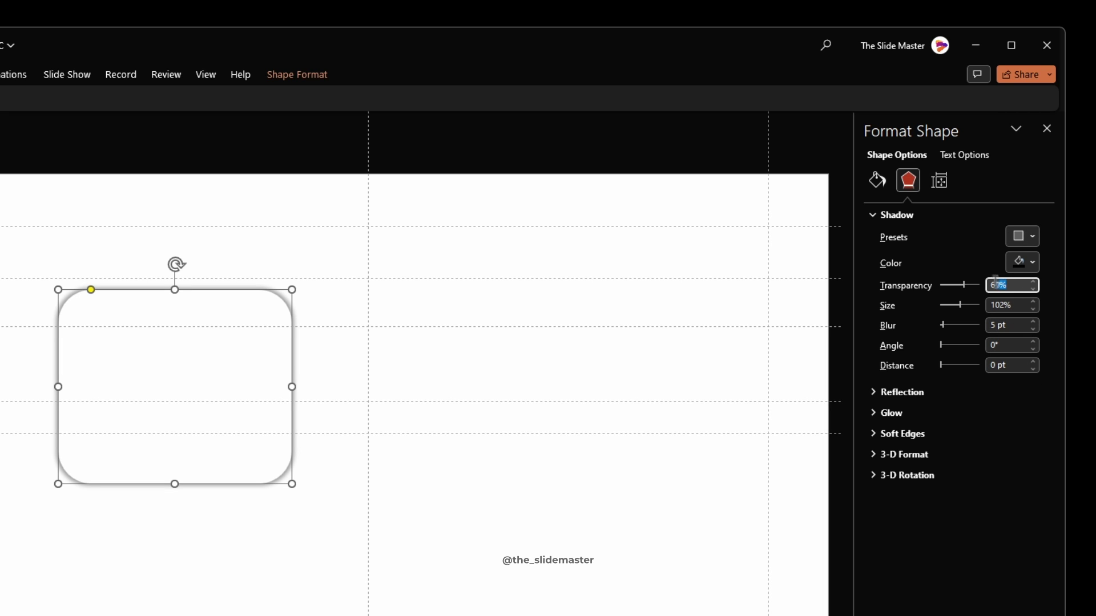
{"action": "type", "text": "80"}
{"action": "key", "text": "Return"}
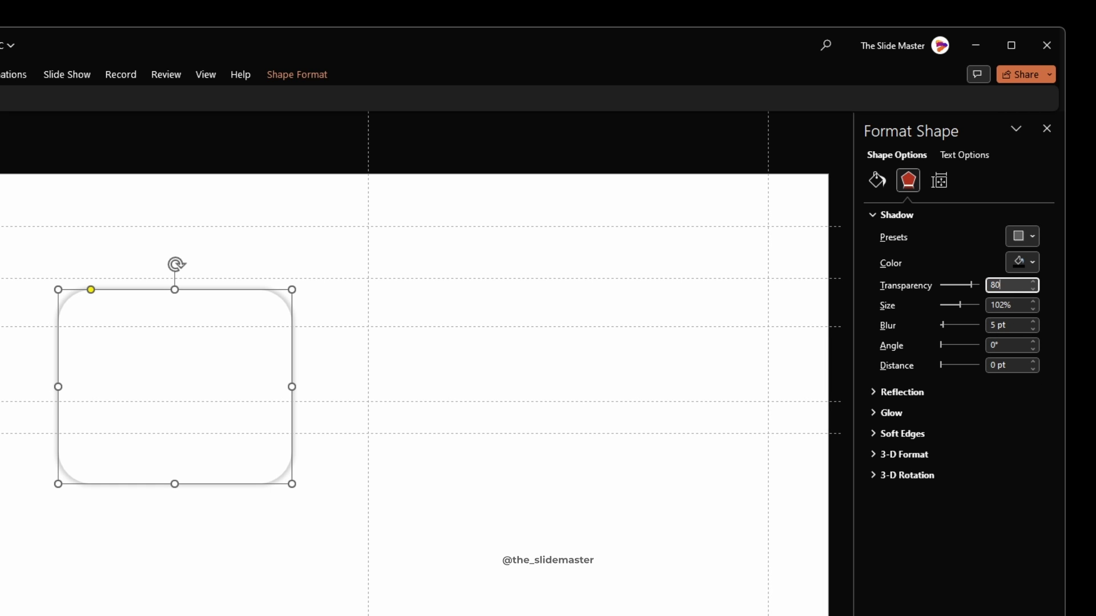
{"action": "key", "text": "Tab"}
{"action": "type", "text": "1"}
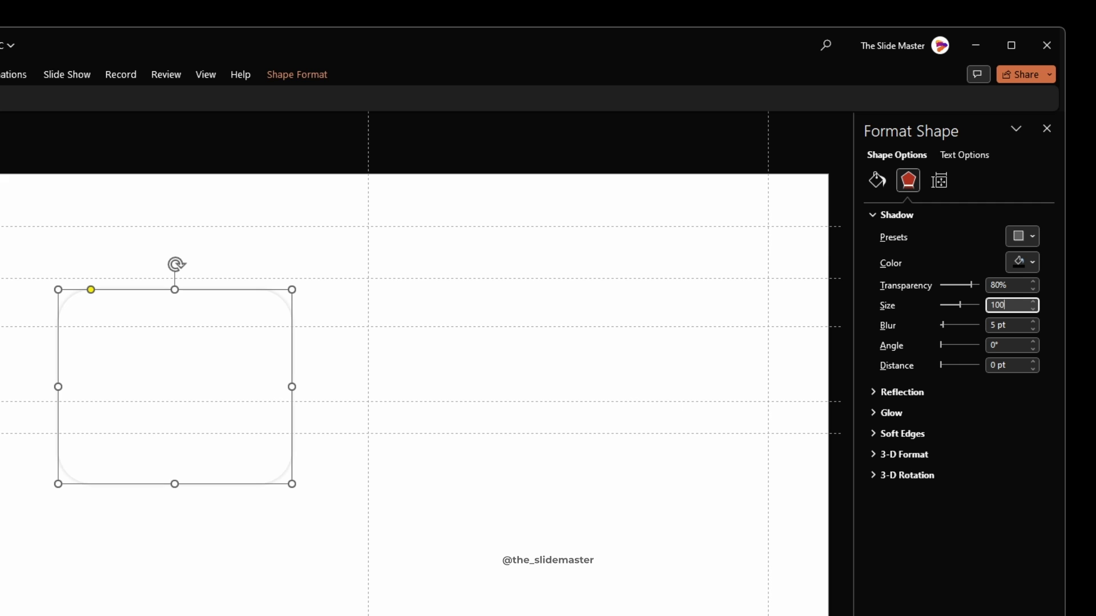
{"action": "type", "text": "00"}
{"action": "key", "text": "Tab"}
{"action": "type", "text": "20"}
{"action": "key", "text": "Tab"}
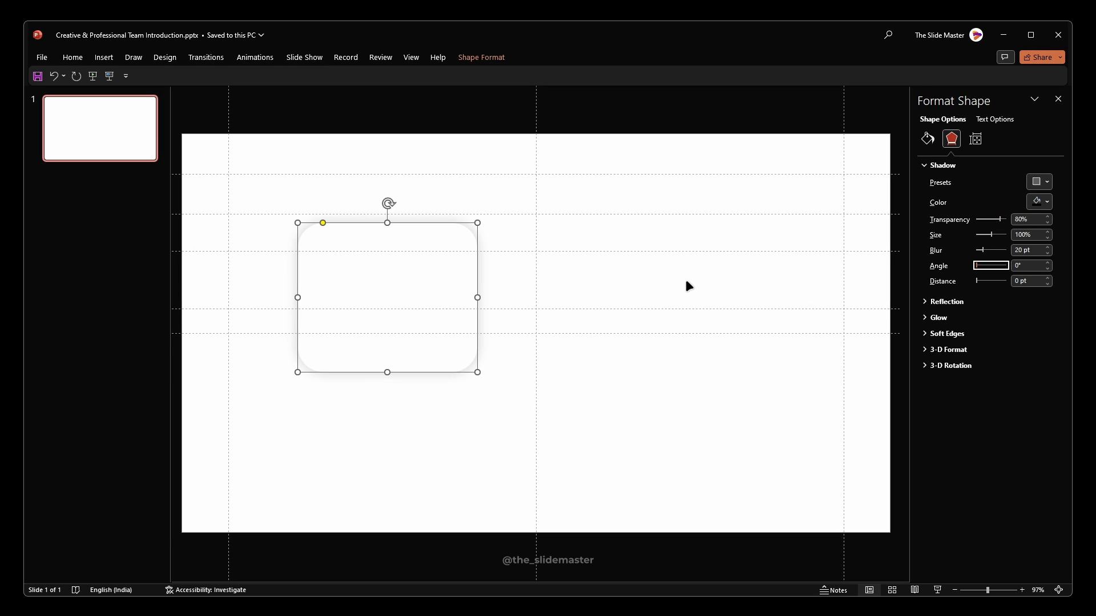
{"action": "left_click", "coordinate": [687, 282]}
{"action": "left_click", "coordinate": [425, 280]}
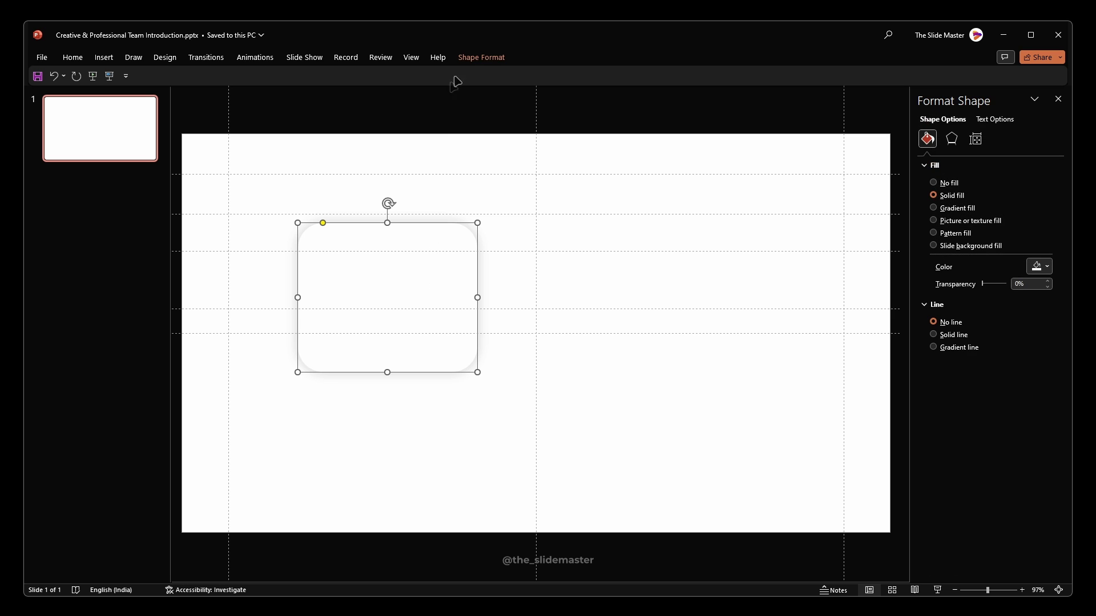
Resize the card to 3" high and 3.3" wide
{"action": "left_click", "coordinate": [481, 57]}
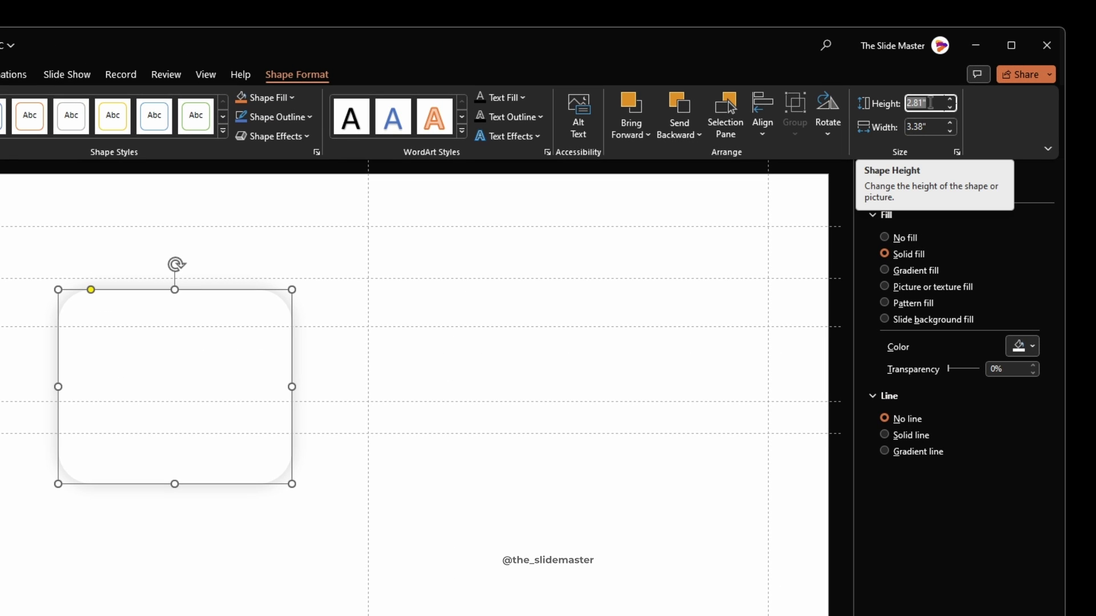
{"action": "type", "text": "3"}
{"action": "key", "text": "Tab"}
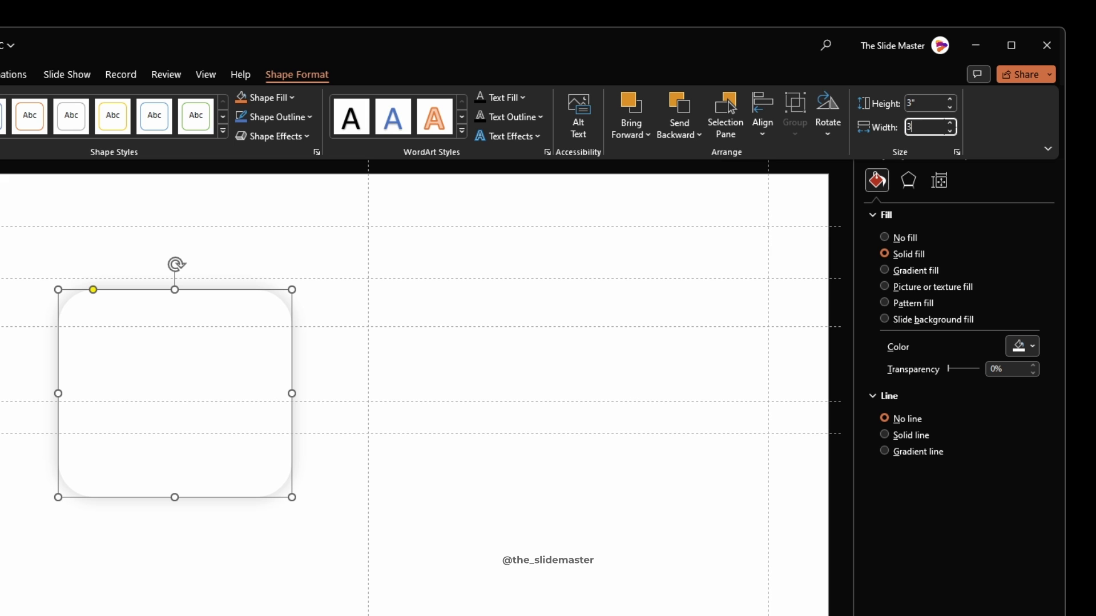
{"action": "type", "text": "3.3"}
{"action": "key", "text": "Return"}
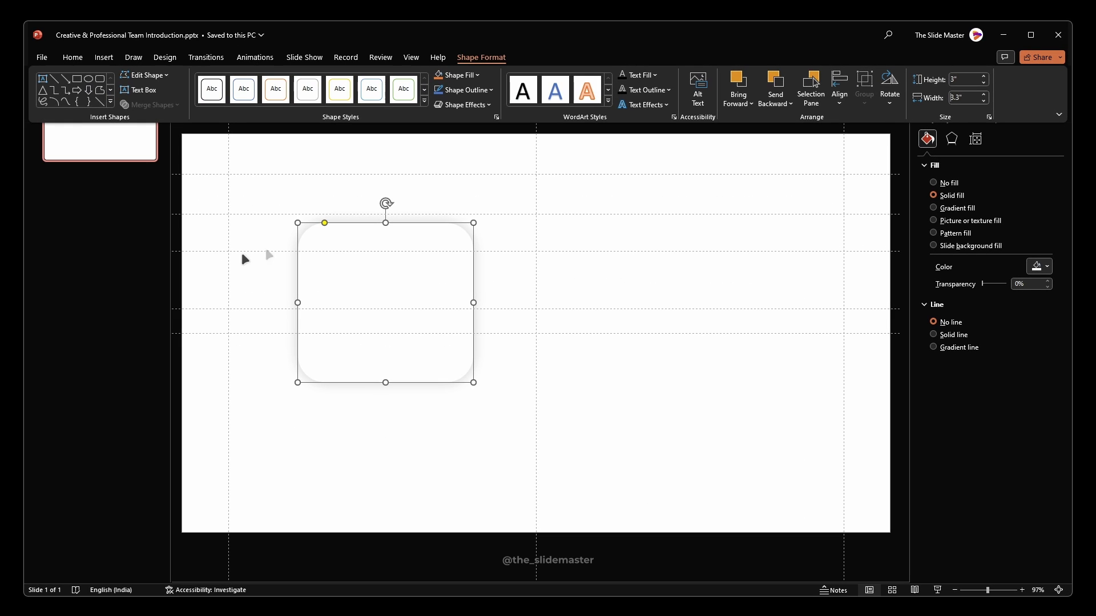
Reduce the card's corner rounding and move it down and to the left
{"action": "left_click_drag", "start_coordinate": [323, 224], "coordinate": [308, 224]}
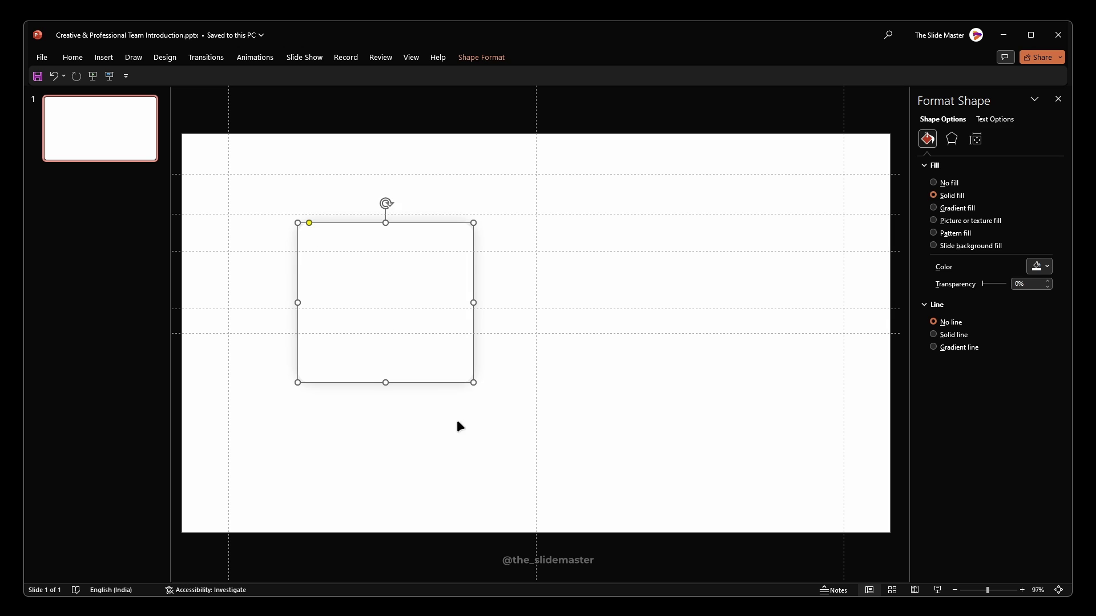
{"action": "left_click_drag", "start_coordinate": [375, 265], "coordinate": [309, 298]}
{"action": "left_click", "coordinate": [430, 223]}
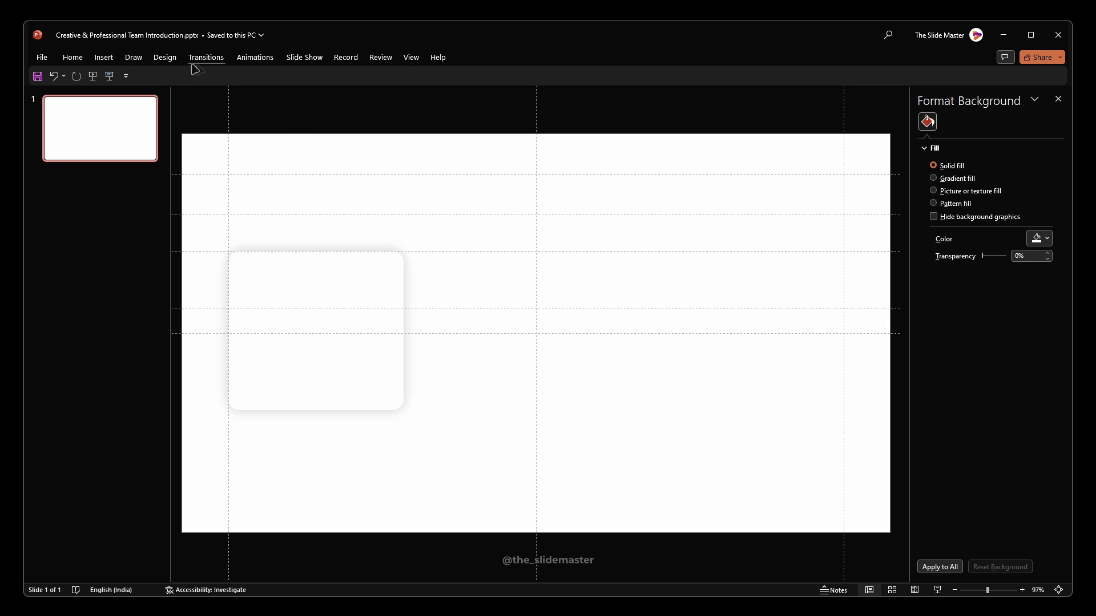
Insert Christina.jpg from this computer onto the slide
{"action": "left_click", "coordinate": [104, 57]}
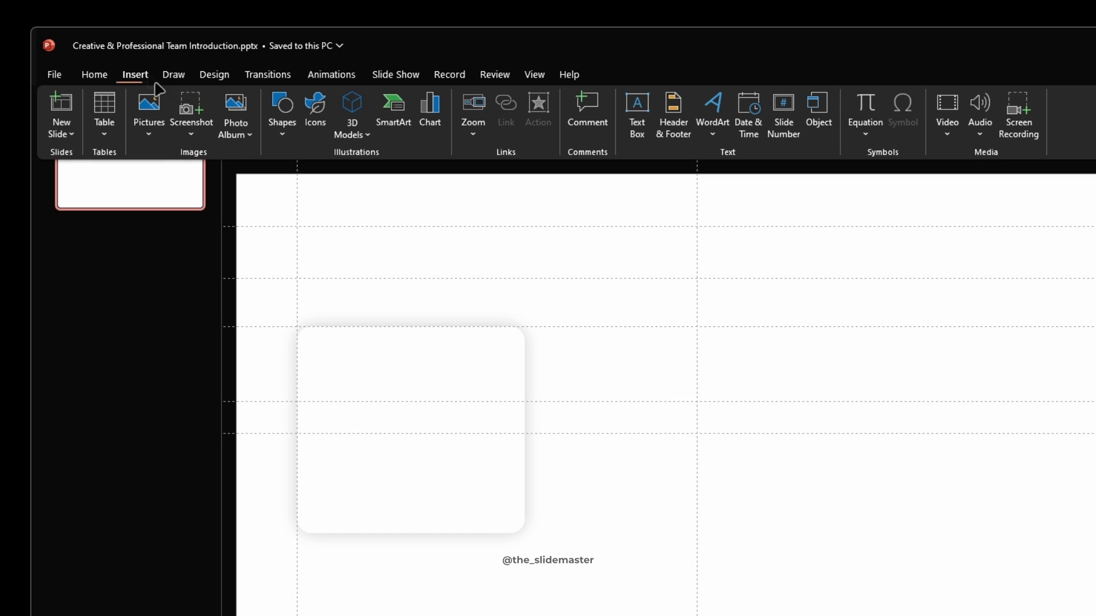
{"action": "left_click", "coordinate": [156, 136]}
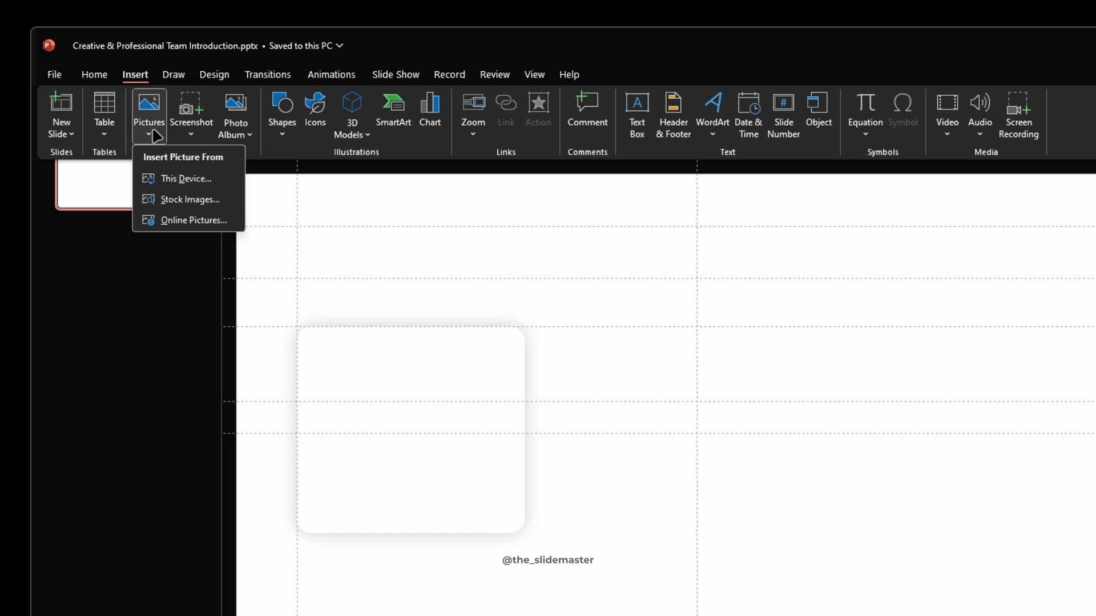
{"action": "left_click", "coordinate": [171, 179]}
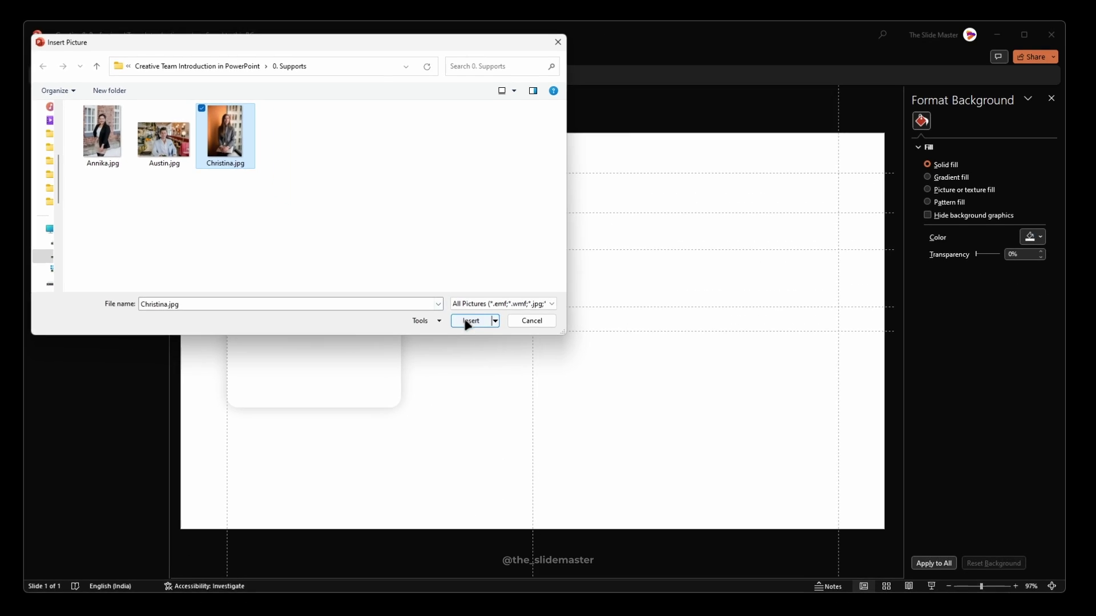
{"action": "left_click", "coordinate": [615, 420]}
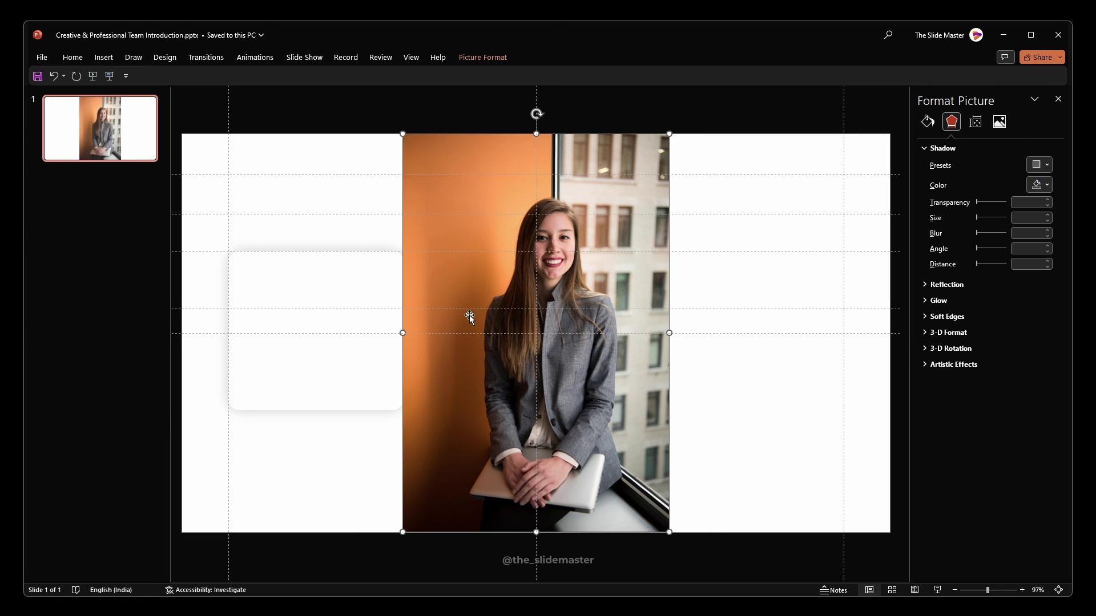
Crop the photo to a Rounded Rectangle shape and reduce its corner radius
{"action": "left_click", "coordinate": [489, 61]}
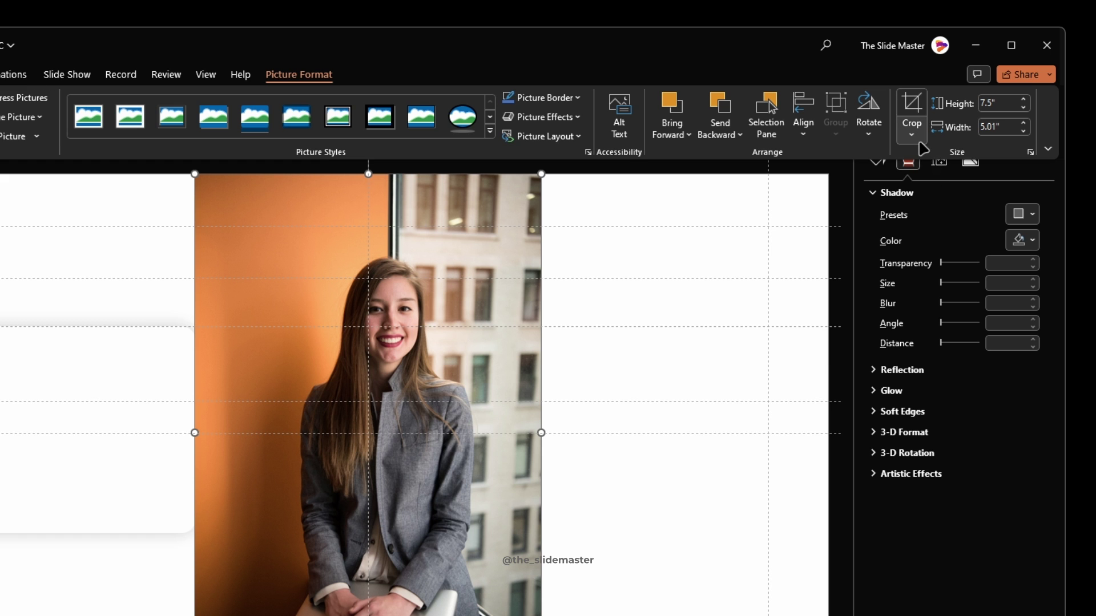
{"action": "left_click", "coordinate": [916, 136]}
{"action": "mouse_move", "coordinate": [965, 176]}
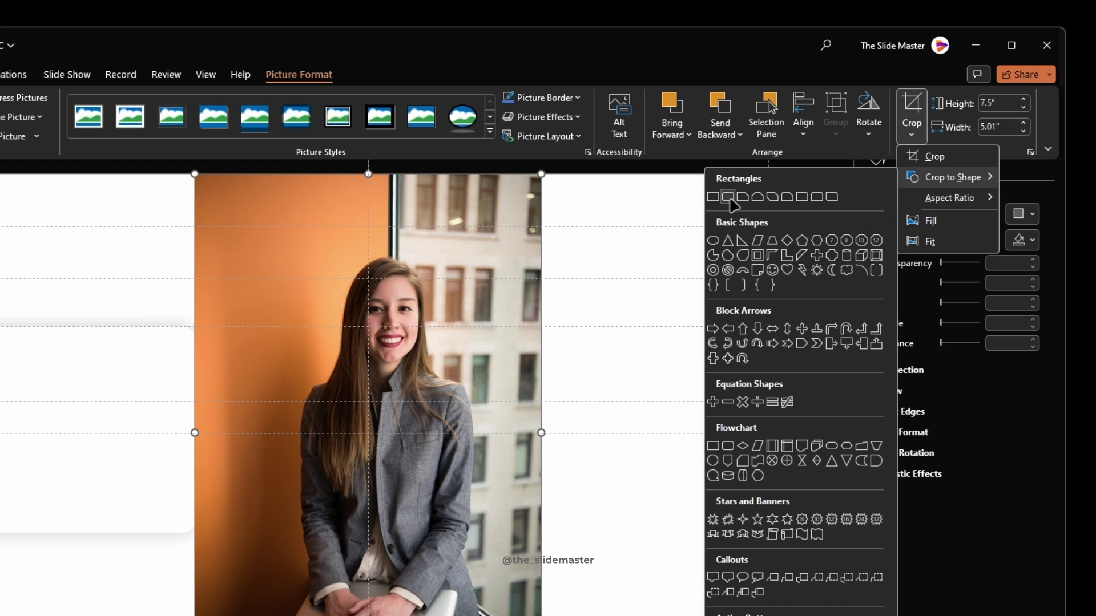
{"action": "left_click", "coordinate": [728, 197]}
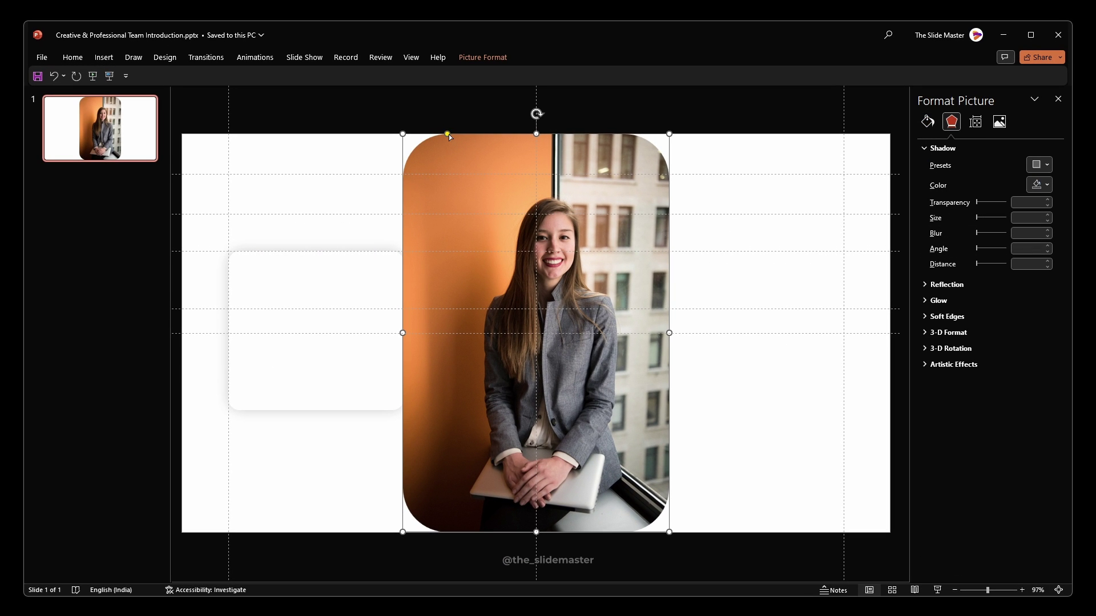
{"action": "left_click_drag", "start_coordinate": [447, 132], "coordinate": [413, 134]}
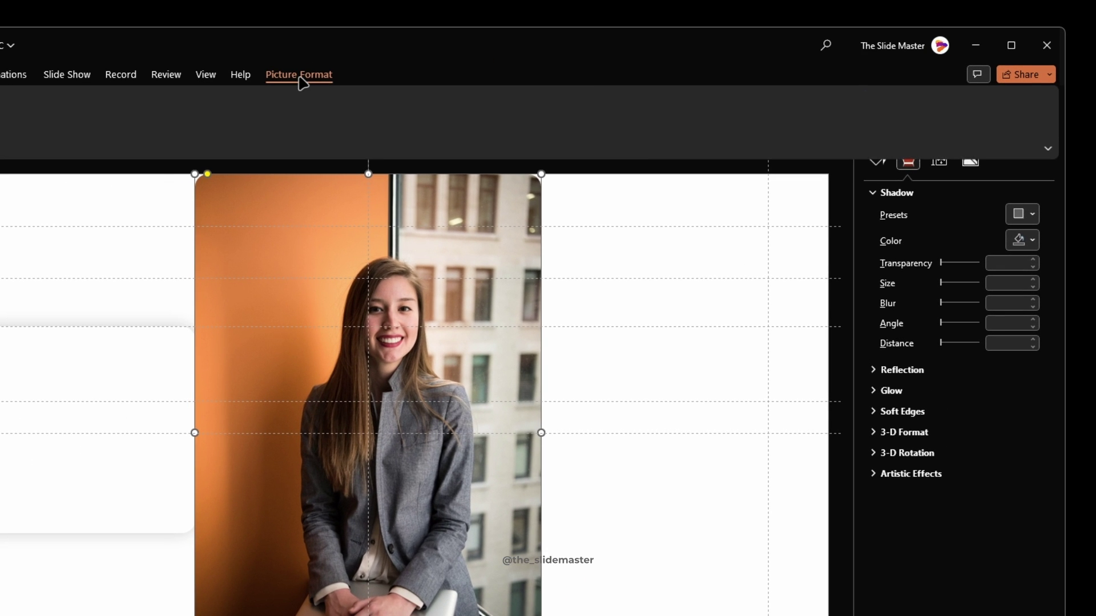
{"action": "left_click", "coordinate": [483, 57]}
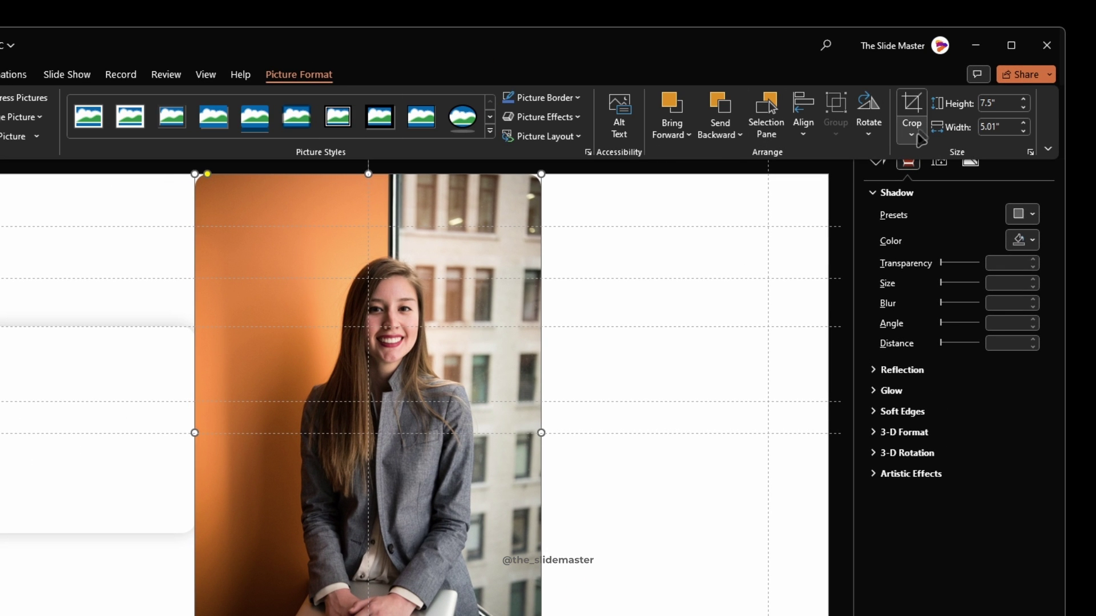
{"action": "left_click", "coordinate": [915, 136]}
{"action": "mouse_move", "coordinate": [958, 210]}
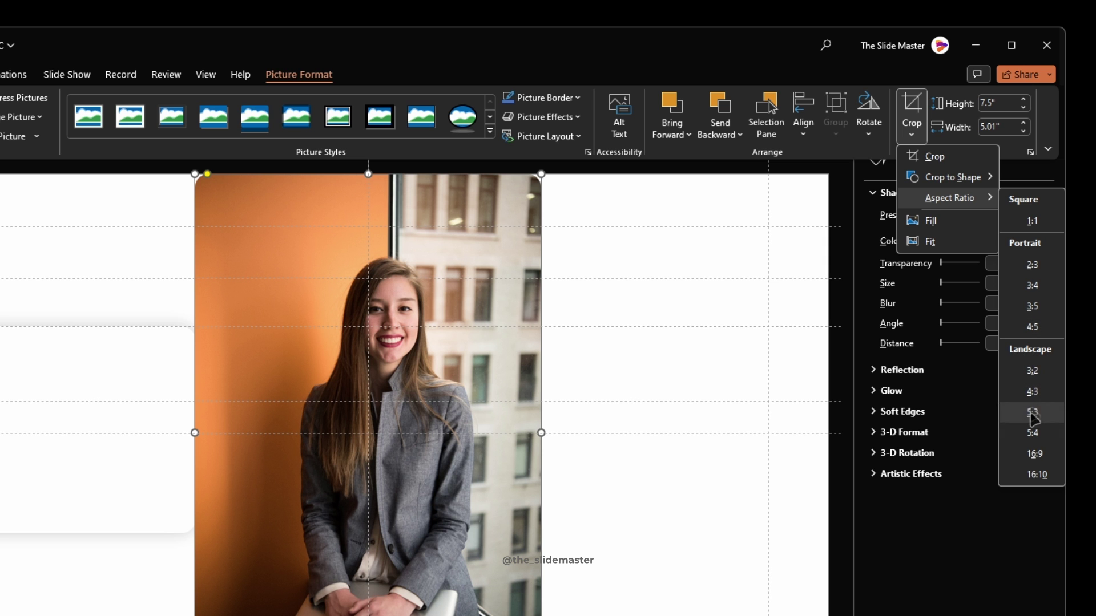
Crop the photo to a 5:4 aspect ratio, enlarging and shifting it to frame her face
{"action": "left_click", "coordinate": [1037, 437]}
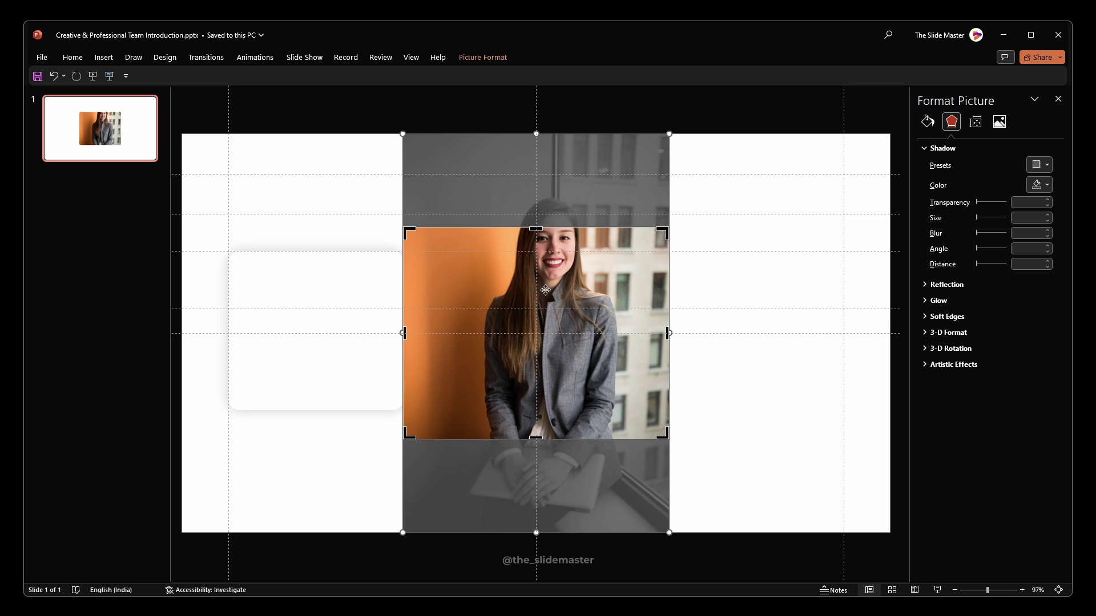
{"action": "left_click_drag", "start_coordinate": [545, 290], "coordinate": [540, 331]}
{"action": "mouse_move", "coordinate": [667, 172]}
{"action": "left_mouse_down"}
{"action": "mouse_move", "coordinate": [693, 167]}
{"action": "mouse_move", "coordinate": [678, 171]}
{"action": "left_mouse_up"}
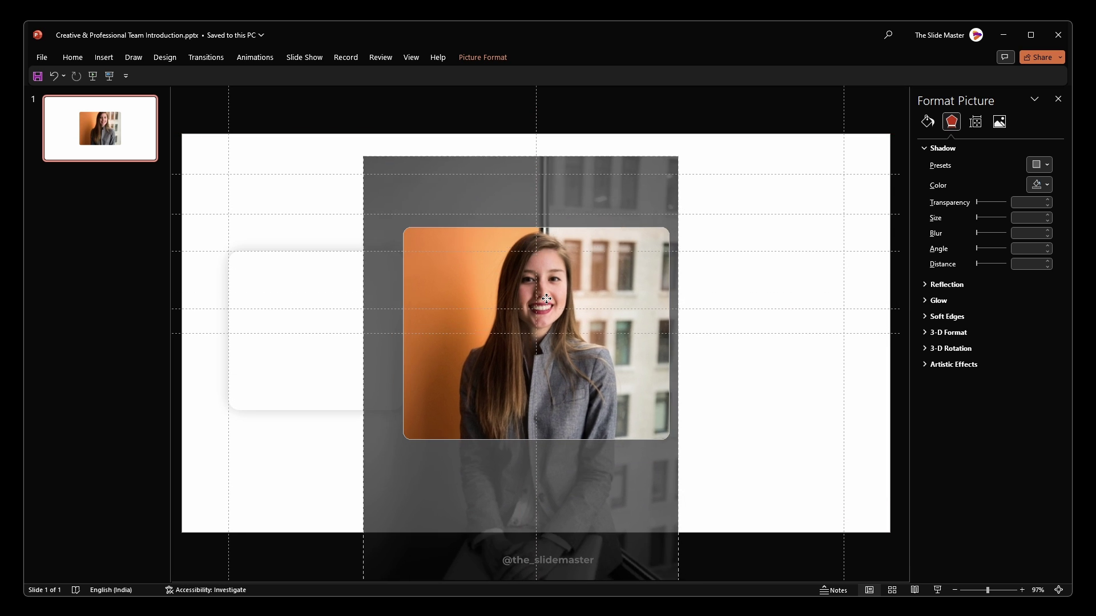
{"action": "key", "text": "Escape"}
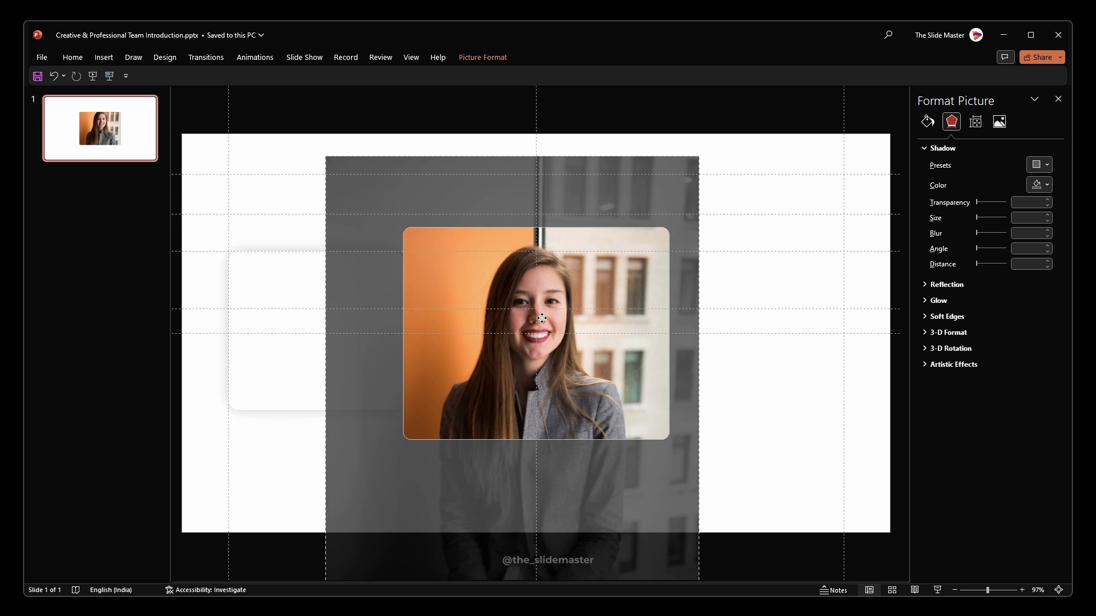
{"action": "scroll", "coordinate": [620, 334], "scroll_direction": "down", "scroll_amount": 1}
{"action": "scroll", "coordinate": [685, 349], "scroll_direction": "up", "scroll_amount": 1}
{"action": "left_click", "coordinate": [757, 363]}
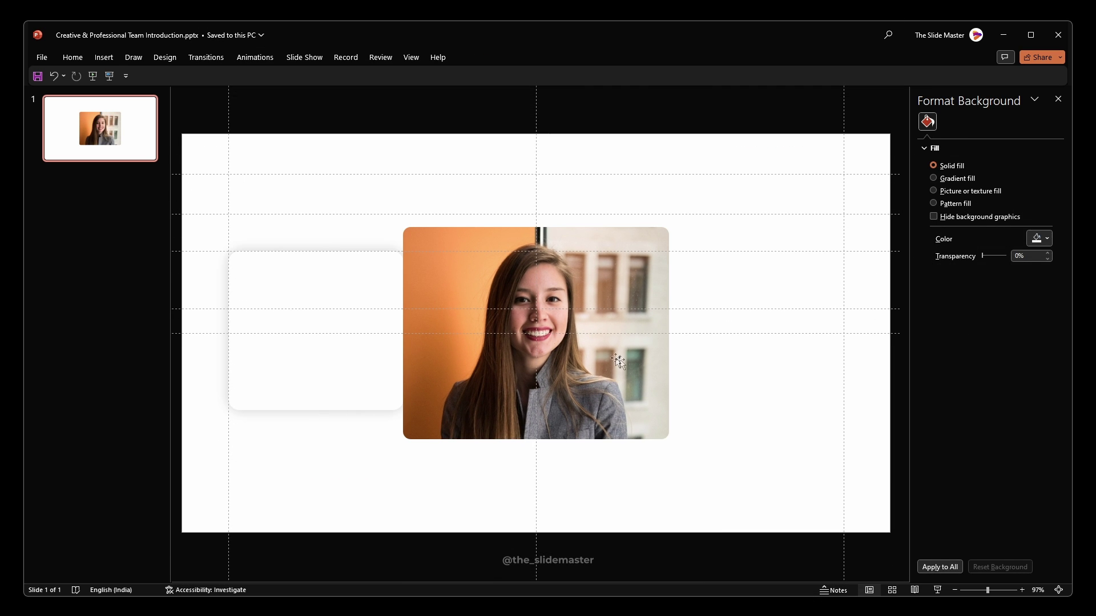
{"action": "left_click", "coordinate": [619, 361]}
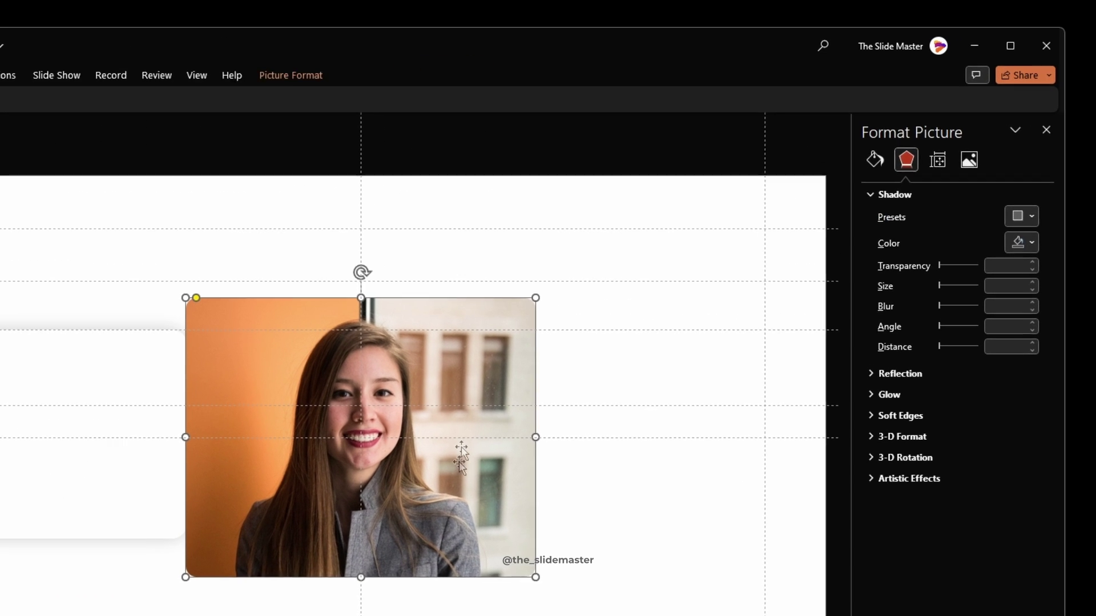
Set the photo height to 2.3", move it into the white card, and select both
{"action": "left_click", "coordinate": [311, 75]}
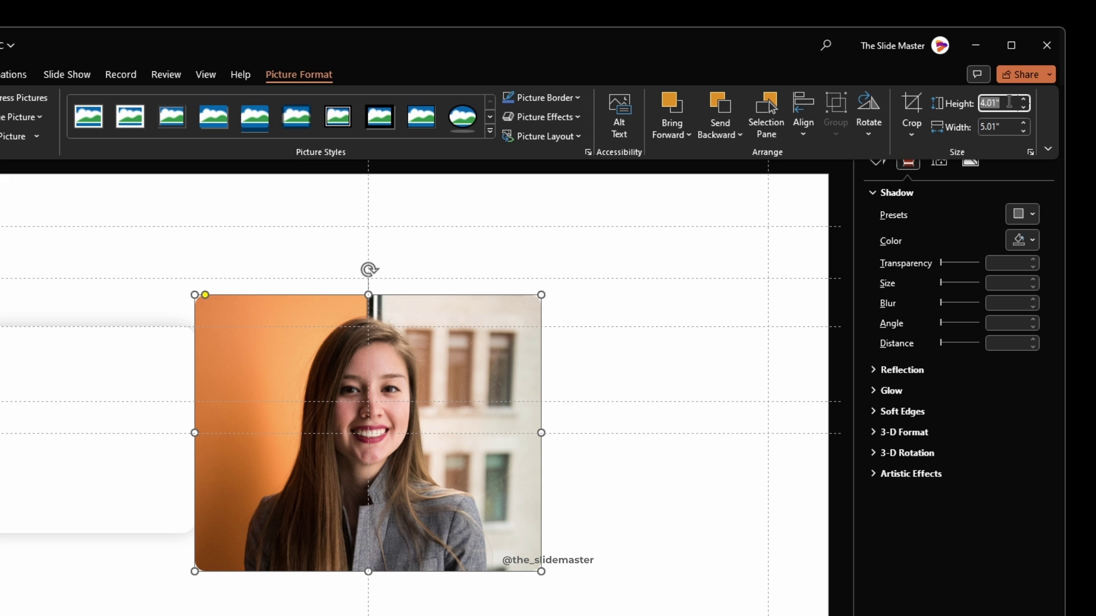
{"action": "type", "text": "2.3"}
{"action": "key", "text": "Tab"}
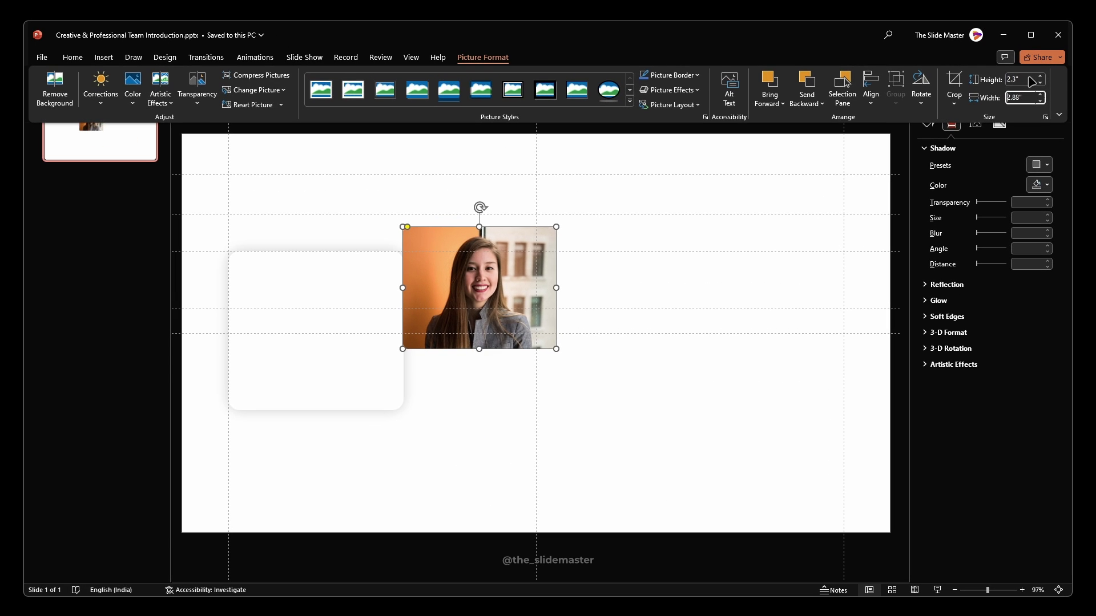
{"action": "key", "text": "Escape"}
{"action": "left_click_drag", "start_coordinate": [494, 271], "coordinate": [332, 307]}
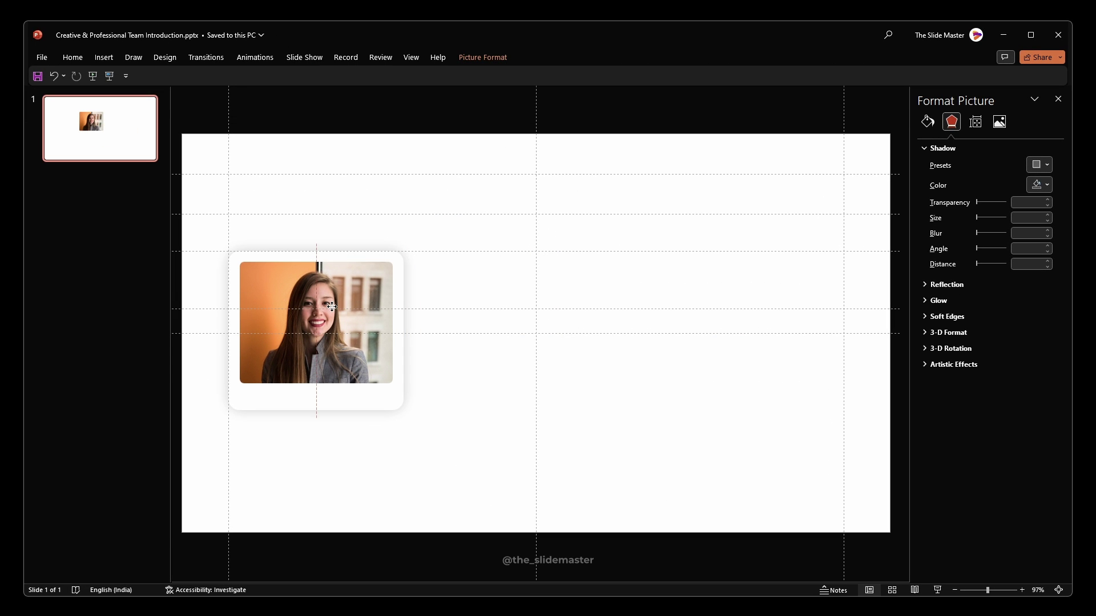
{"action": "left_click", "coordinate": [387, 428]}
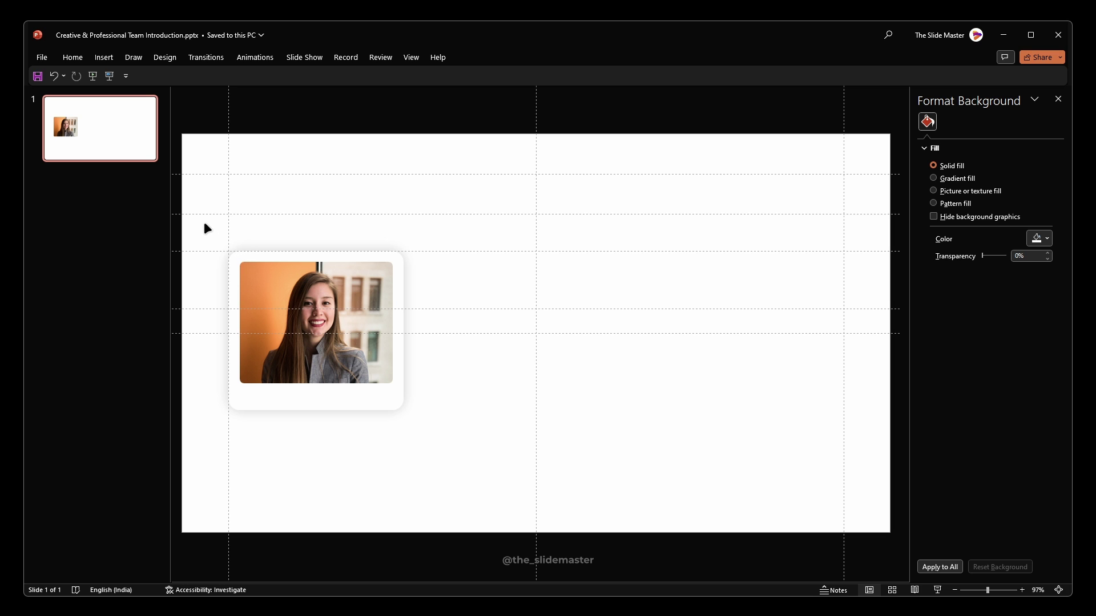
{"action": "left_click_drag", "start_coordinate": [204, 224], "coordinate": [472, 477]}
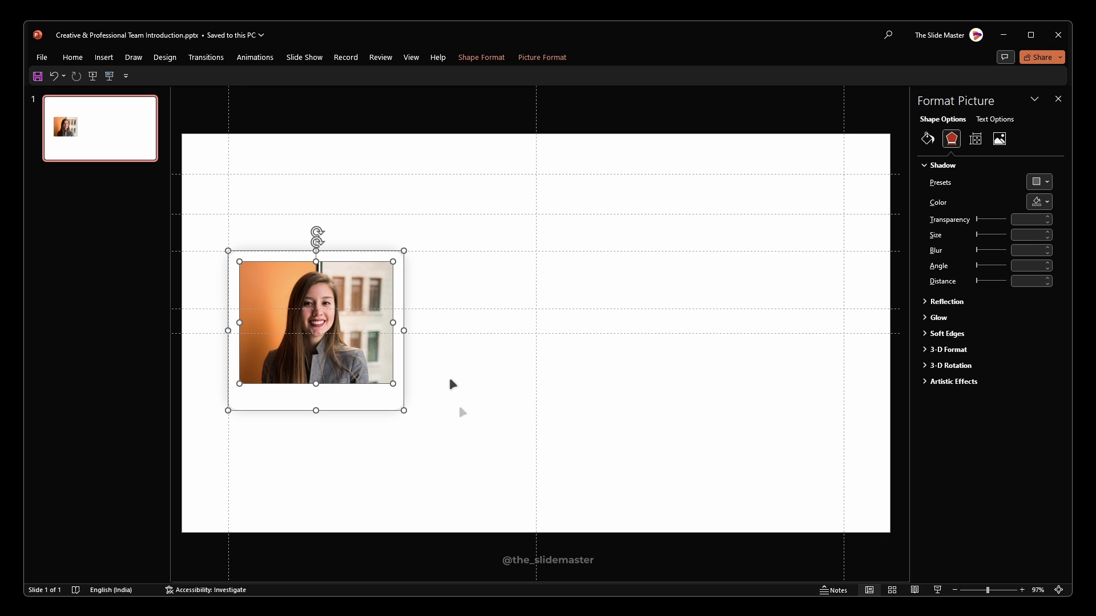
Duplicate the photo card twice with Ctrl+D, lining the copies up to the right
{"action": "key", "text": "ctrl+d"}
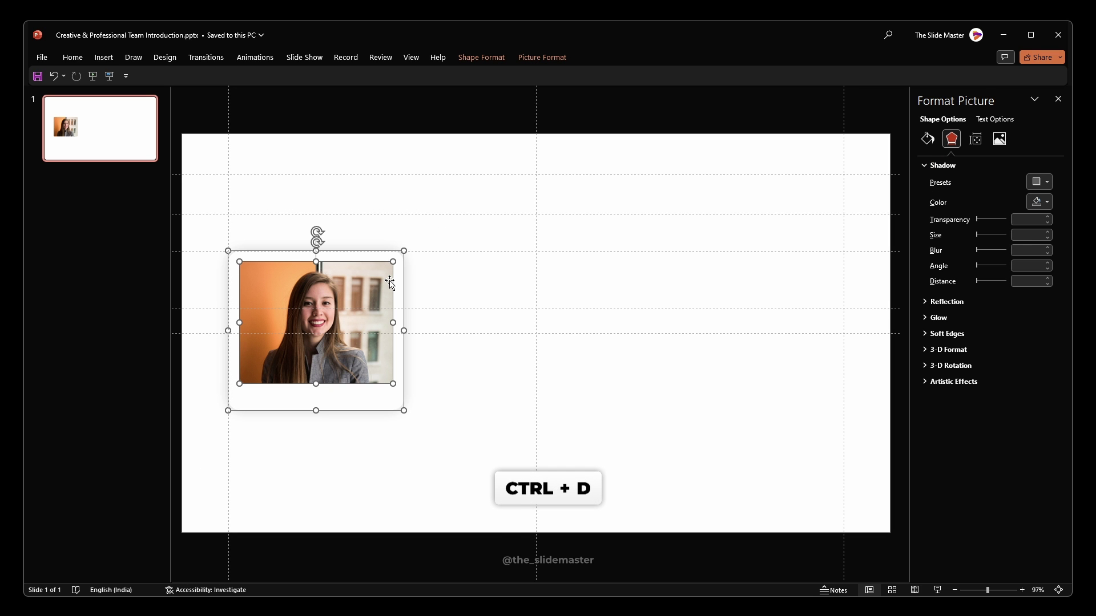
{"action": "key", "text": "ctrl+d"}
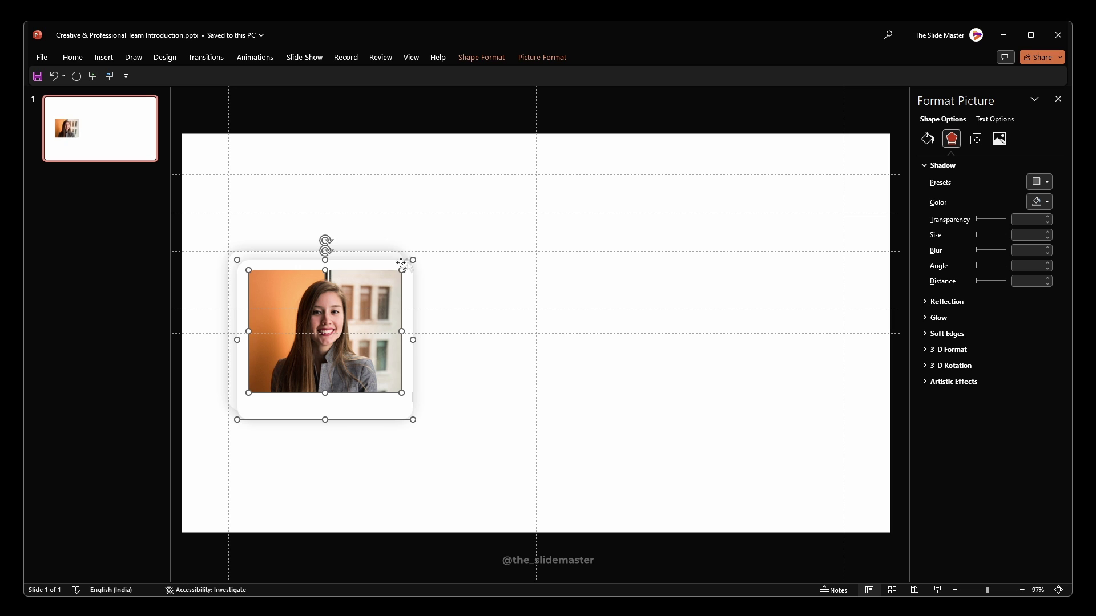
{"action": "left_click_drag", "start_coordinate": [401, 264], "coordinate": [582, 250]}
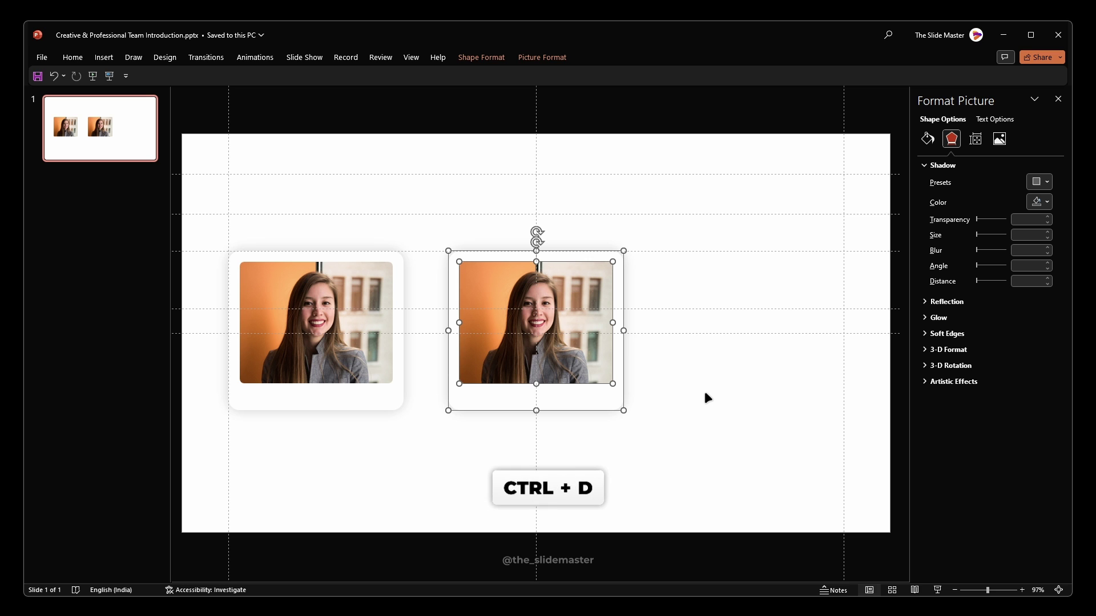
{"action": "key", "text": "ctrl+d"}
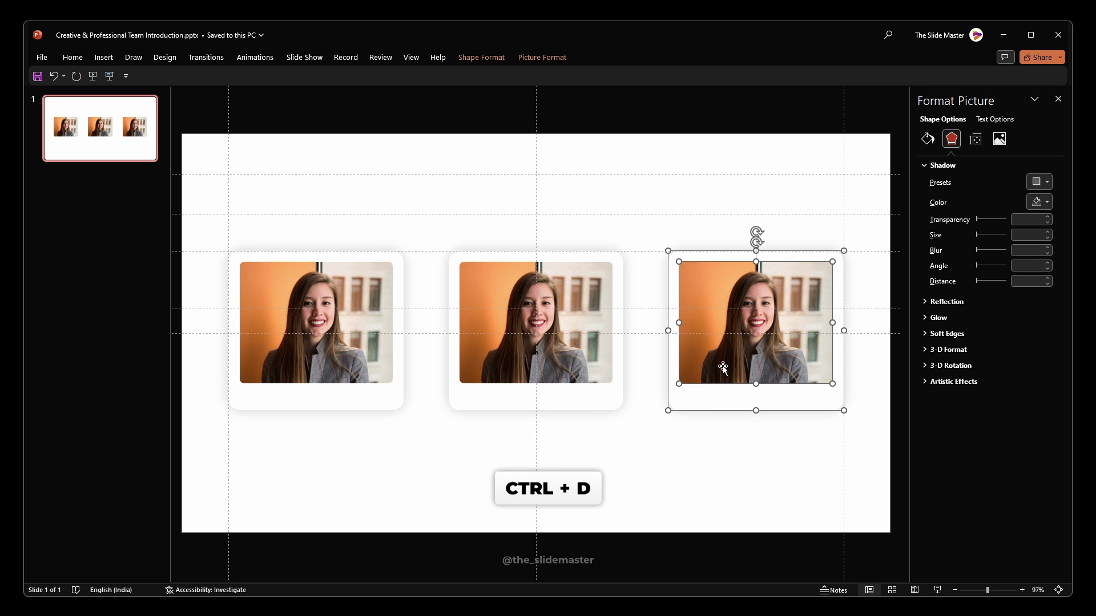
{"action": "left_click", "coordinate": [729, 463]}
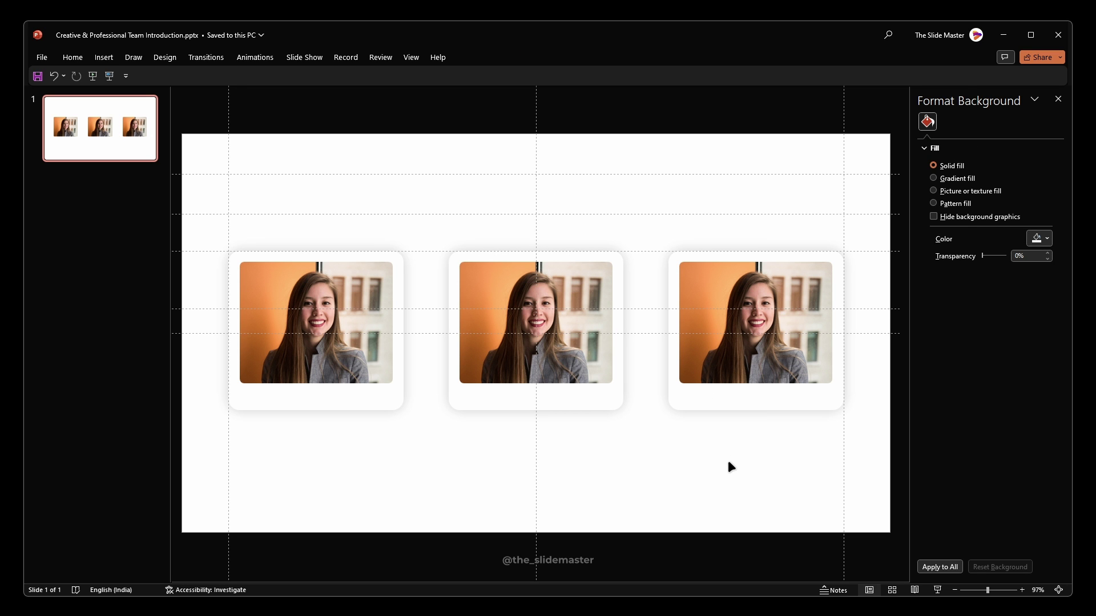
Change the middle card's picture to the man-in-restaurant photo and crop it around his face
{"action": "left_click", "coordinate": [505, 291]}
{"action": "right_click", "coordinate": [506, 290]}
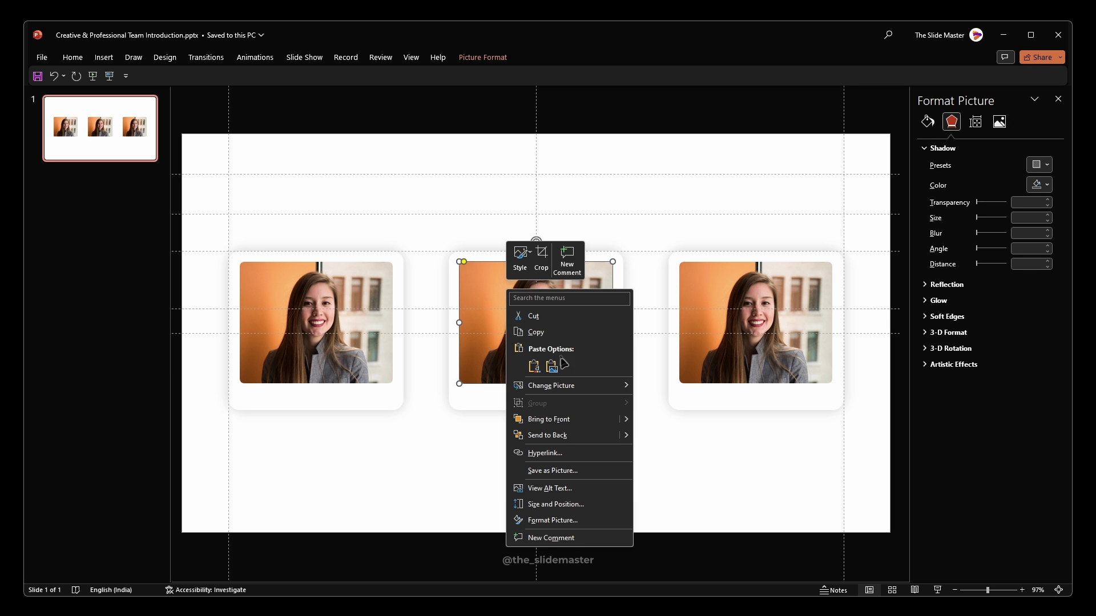
{"action": "mouse_move", "coordinate": [577, 390]}
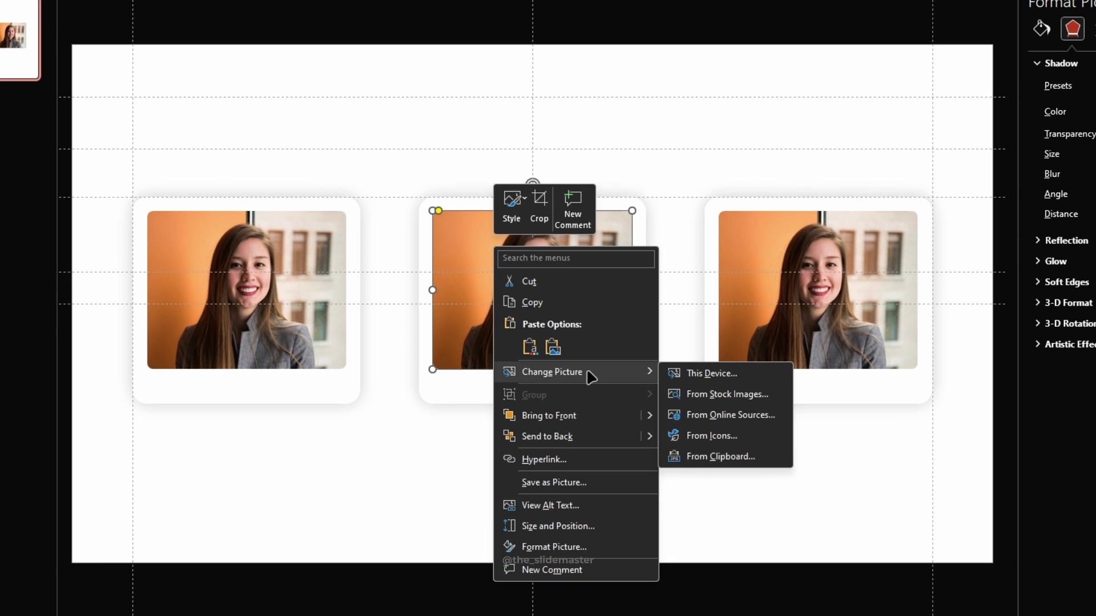
{"action": "left_click", "coordinate": [713, 373]}
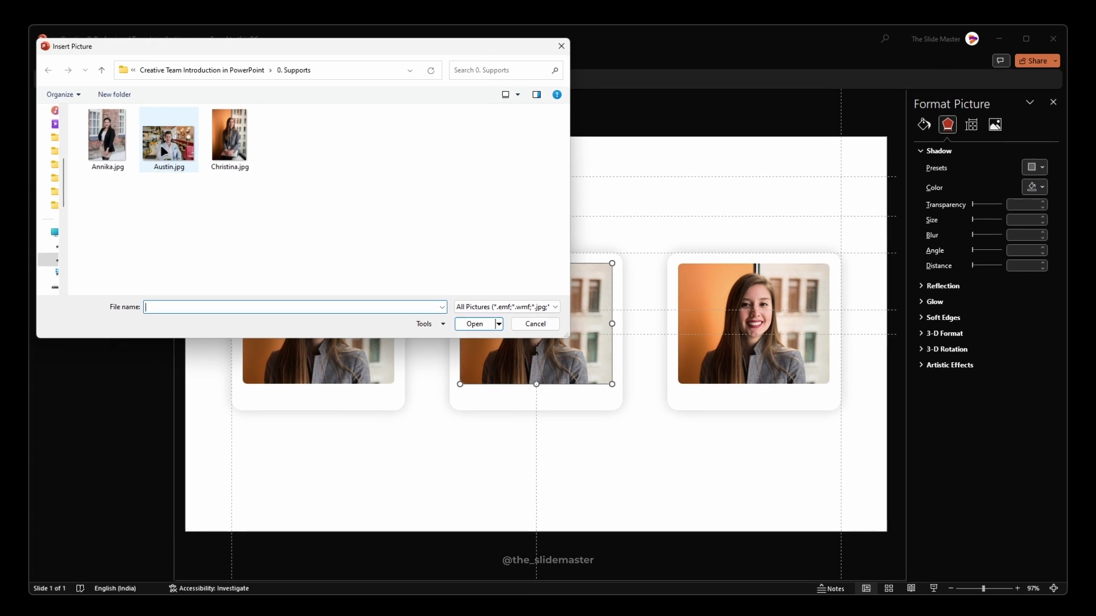
{"action": "left_click", "coordinate": [54, 71]}
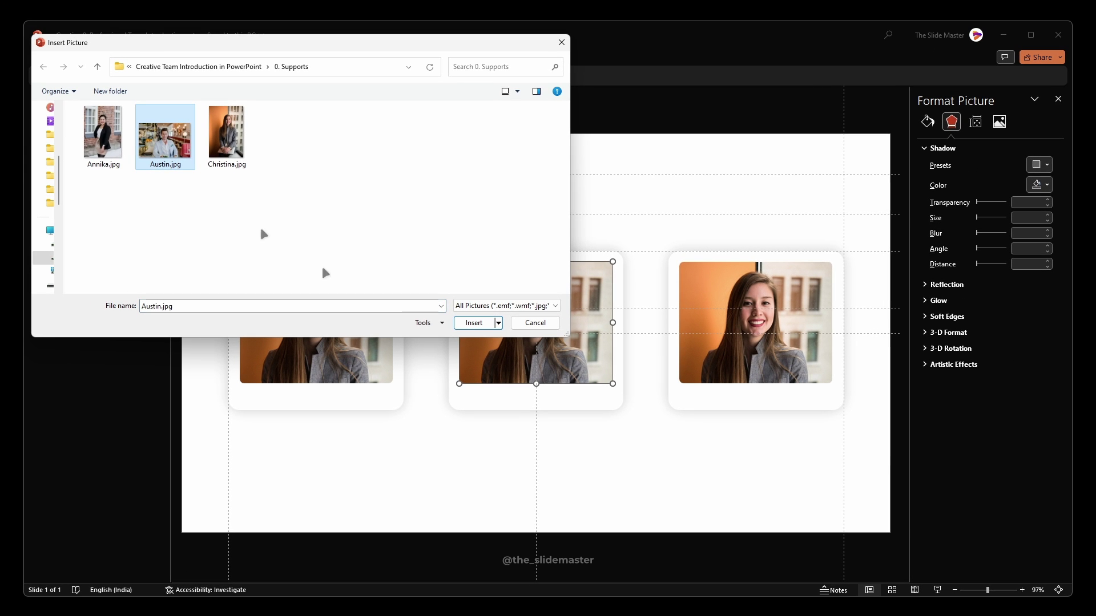
{"action": "left_click", "coordinate": [474, 323]}
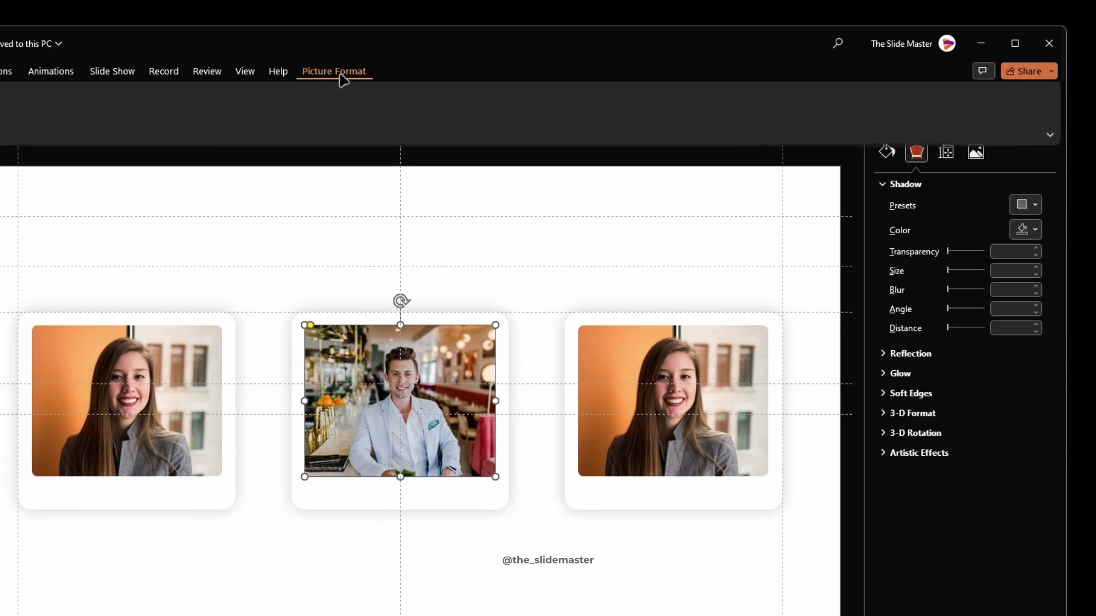
{"action": "left_click", "coordinate": [483, 57]}
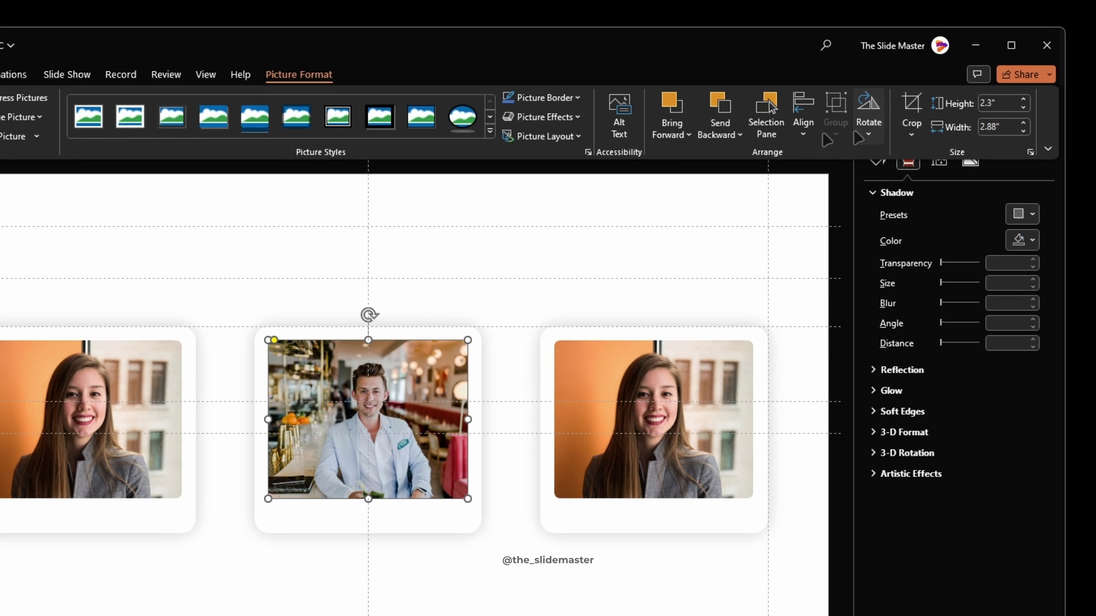
{"action": "left_click", "coordinate": [917, 106]}
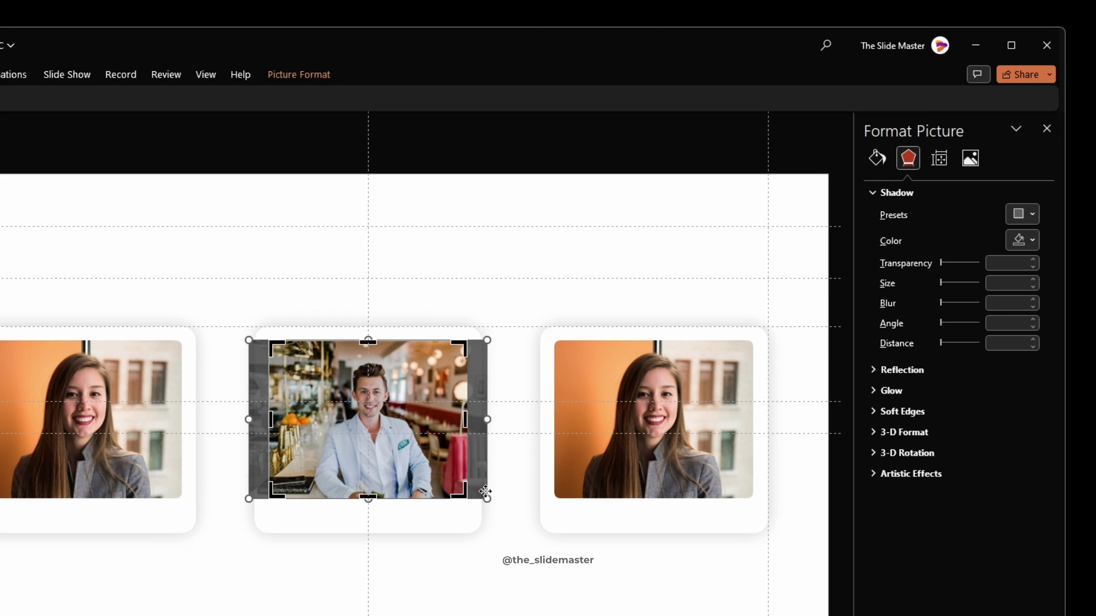
{"action": "left_click_drag", "start_coordinate": [486, 498], "coordinate": [547, 543]}
{"action": "left_click_drag", "start_coordinate": [376, 408], "coordinate": [366, 427]}
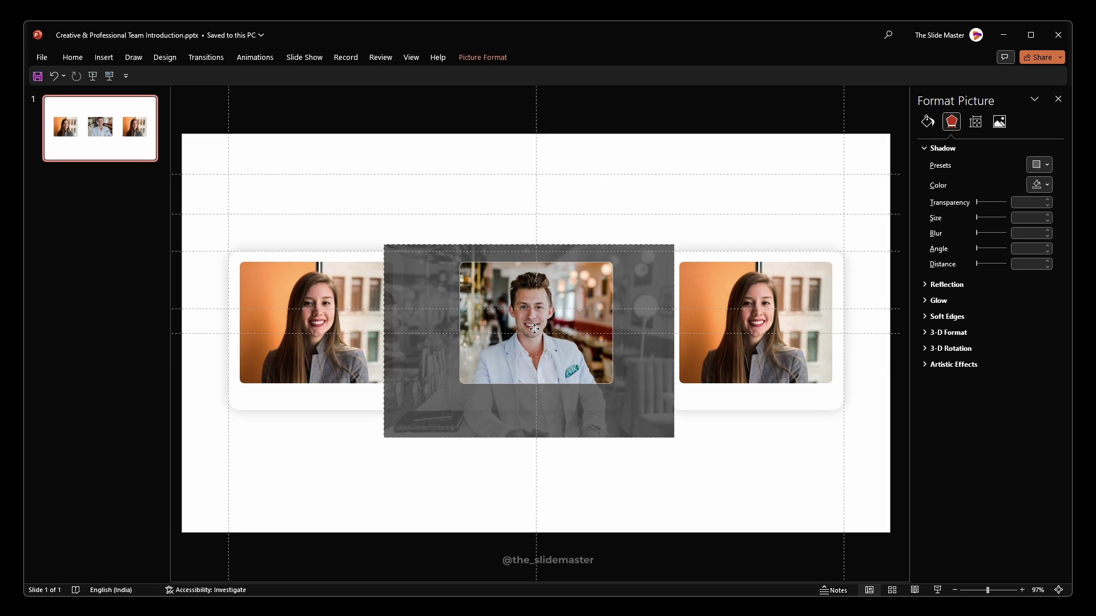
{"action": "left_click", "coordinate": [667, 478]}
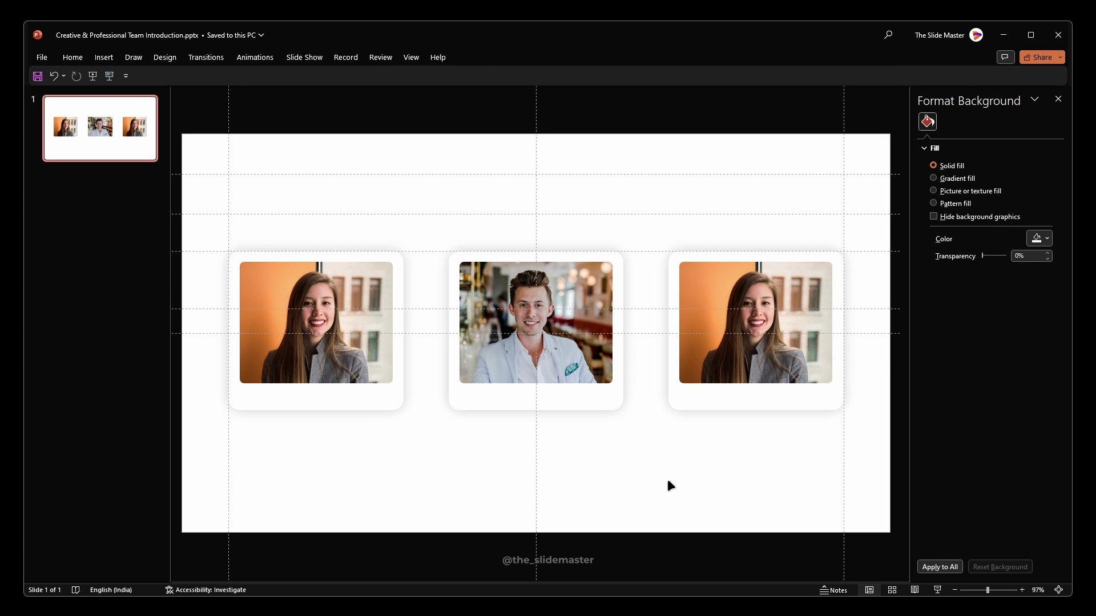
Change the right card's picture to the third member's portrait, cropping to her head and shoulders
{"action": "left_click", "coordinate": [728, 350]}
{"action": "right_click", "coordinate": [728, 331]}
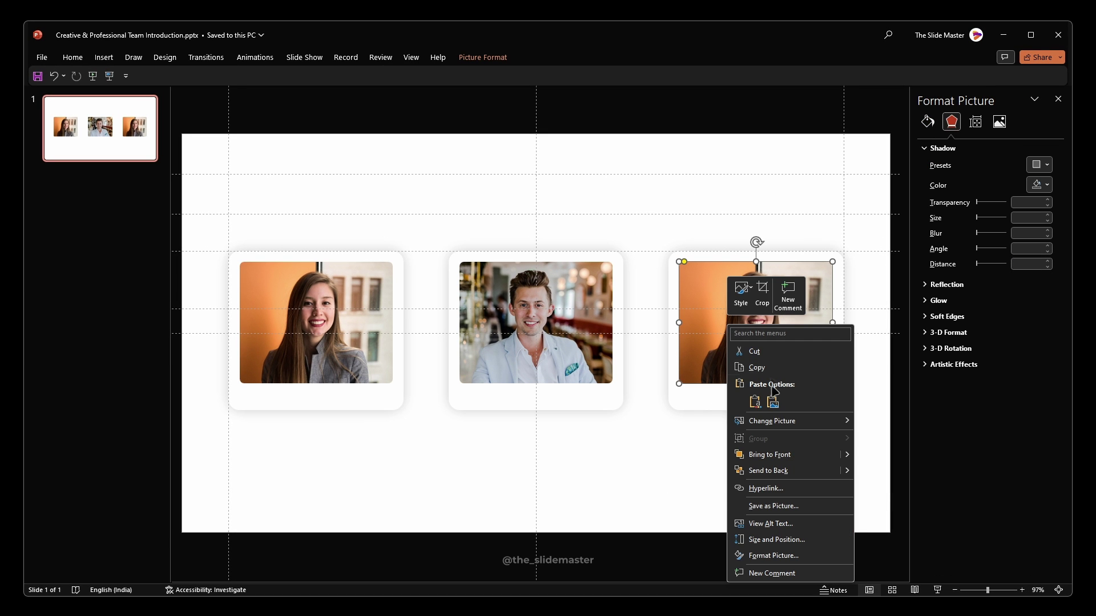
{"action": "mouse_move", "coordinate": [779, 425]}
{"action": "left_click", "coordinate": [891, 423]}
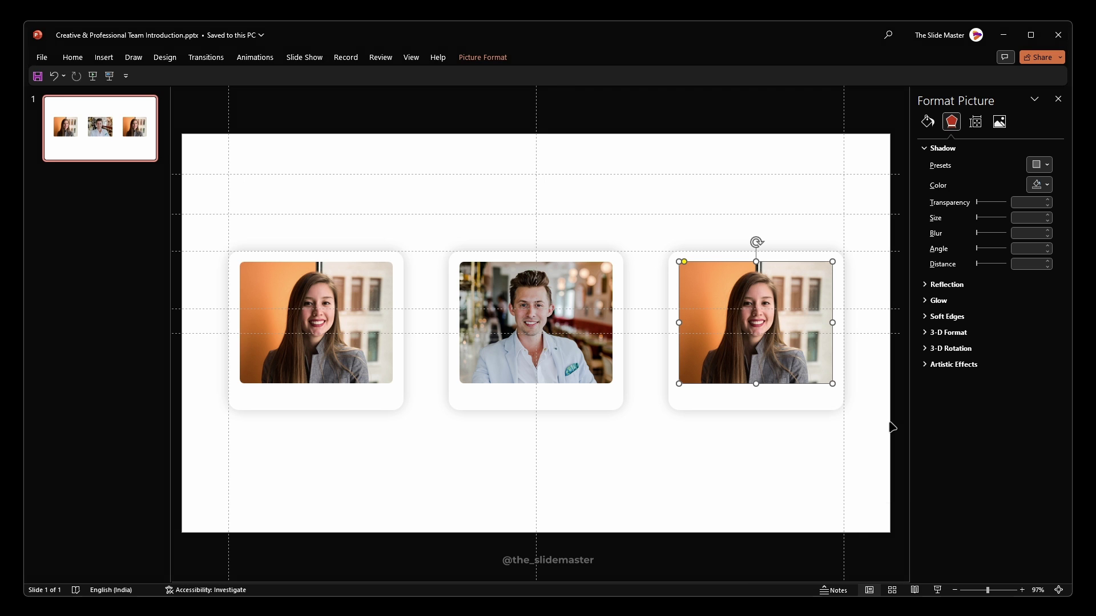
{"action": "left_click", "coordinate": [126, 144]}
{"action": "left_click", "coordinate": [474, 323]}
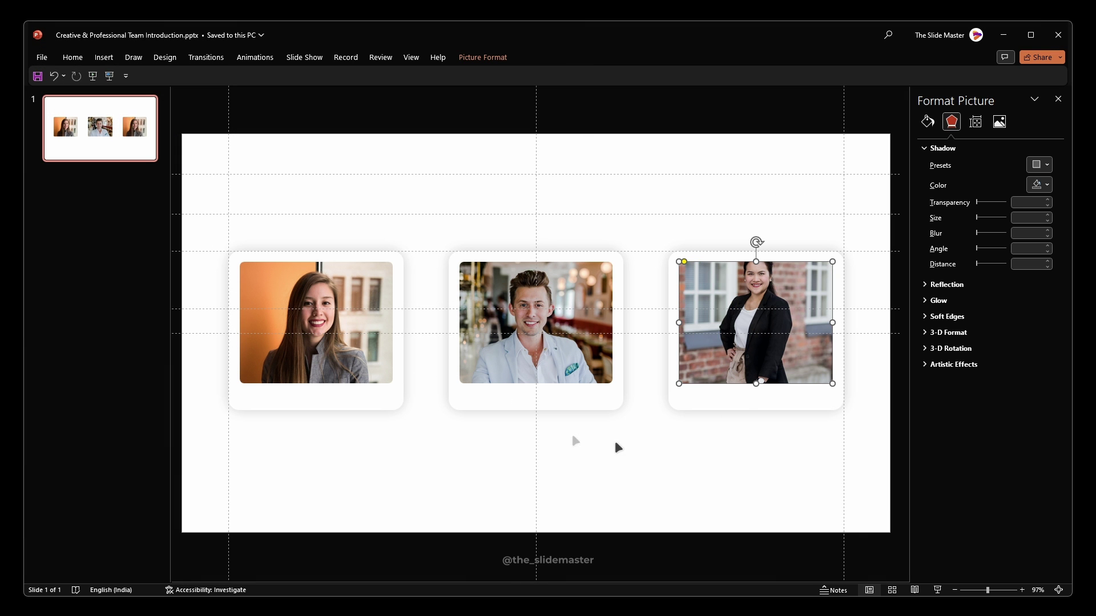
{"action": "left_click", "coordinate": [483, 57]}
{"action": "left_click", "coordinate": [926, 86]}
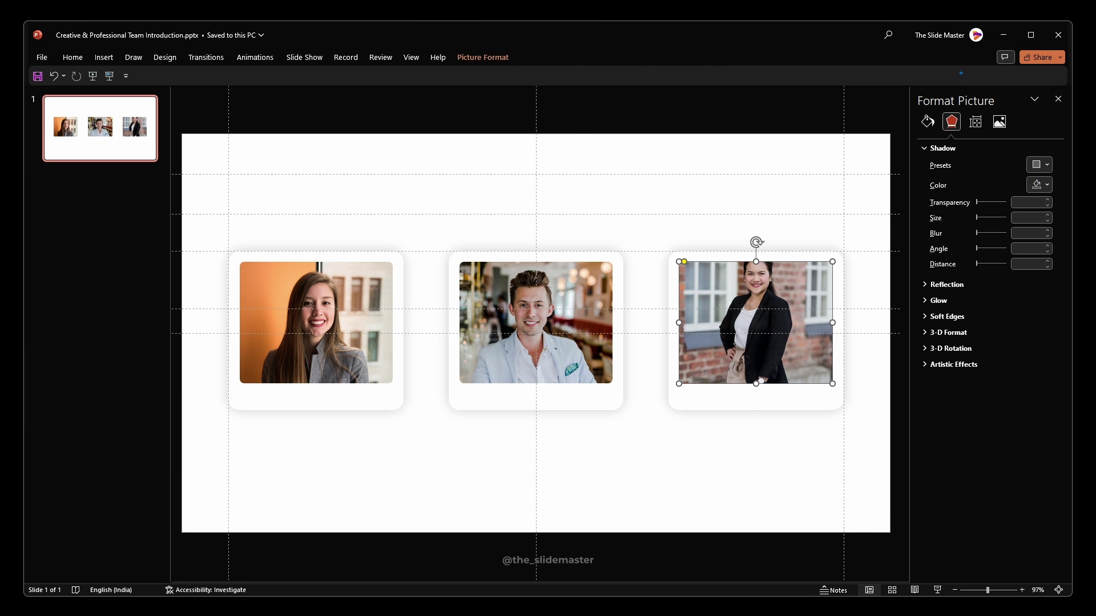
{"action": "left_click_drag", "start_coordinate": [836, 216], "coordinate": [873, 196]}
{"action": "left_click_drag", "start_coordinate": [756, 292], "coordinate": [752, 350]}
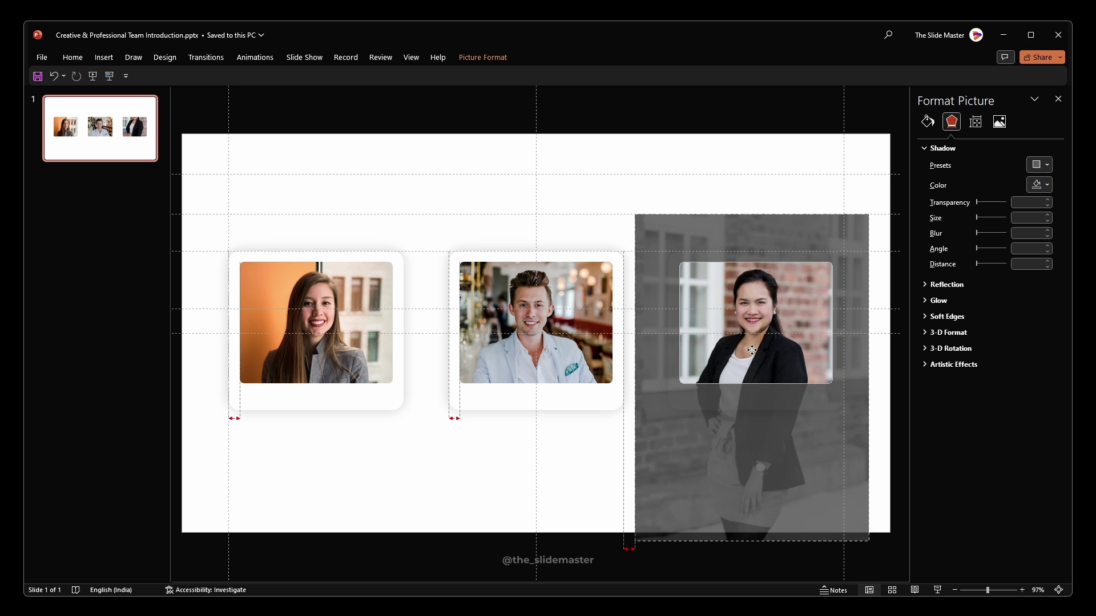
{"action": "left_click", "coordinate": [576, 436]}
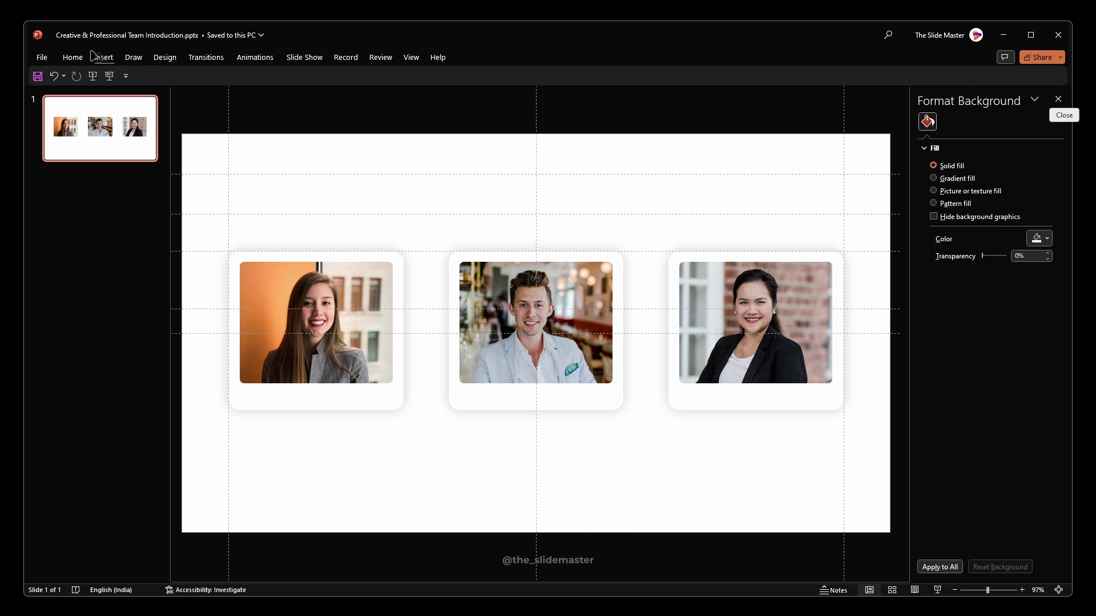
Open the Selection Pane and paste the names, descriptions and CEO/VP/CFO labels under the cards
{"action": "left_click", "coordinate": [73, 57]}
{"action": "left_click", "coordinate": [827, 105]}
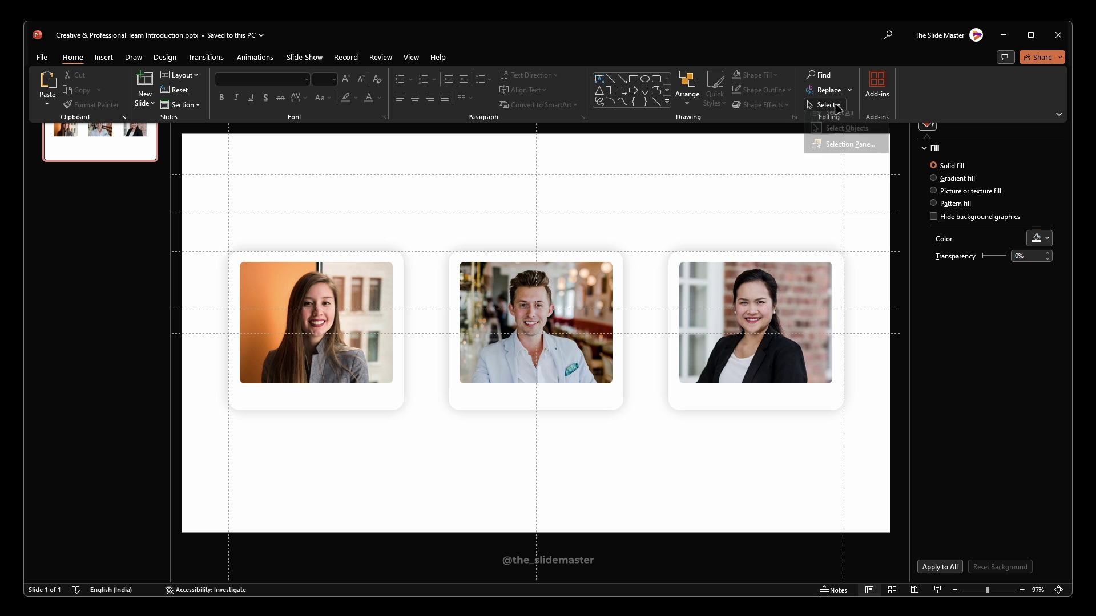
{"action": "left_click", "coordinate": [838, 153]}
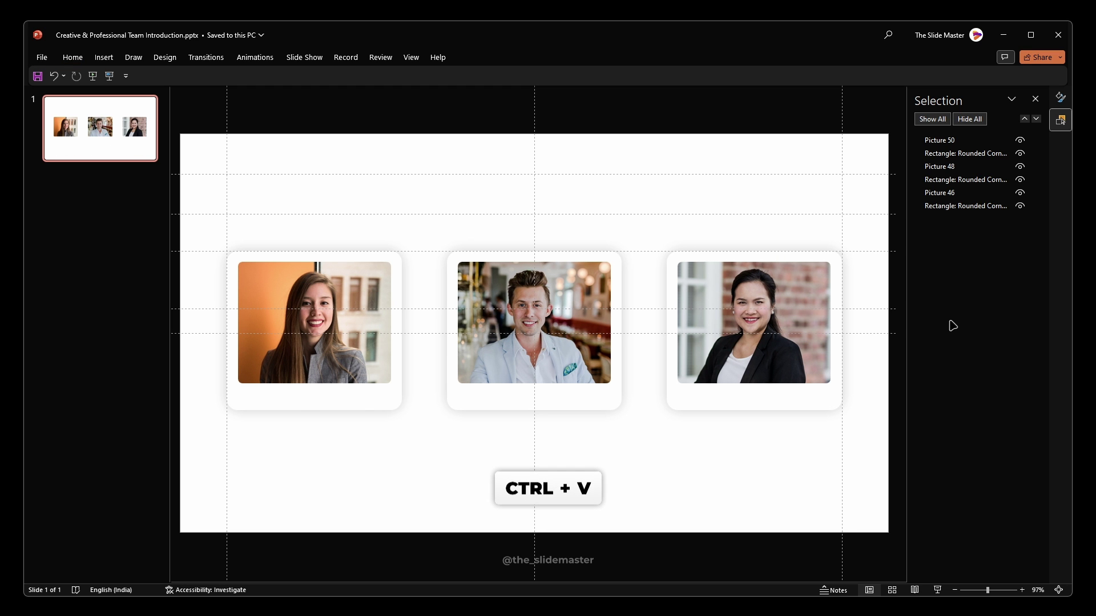
{"action": "key", "text": "ctrl+v"}
{"action": "left_click", "coordinate": [655, 528]}
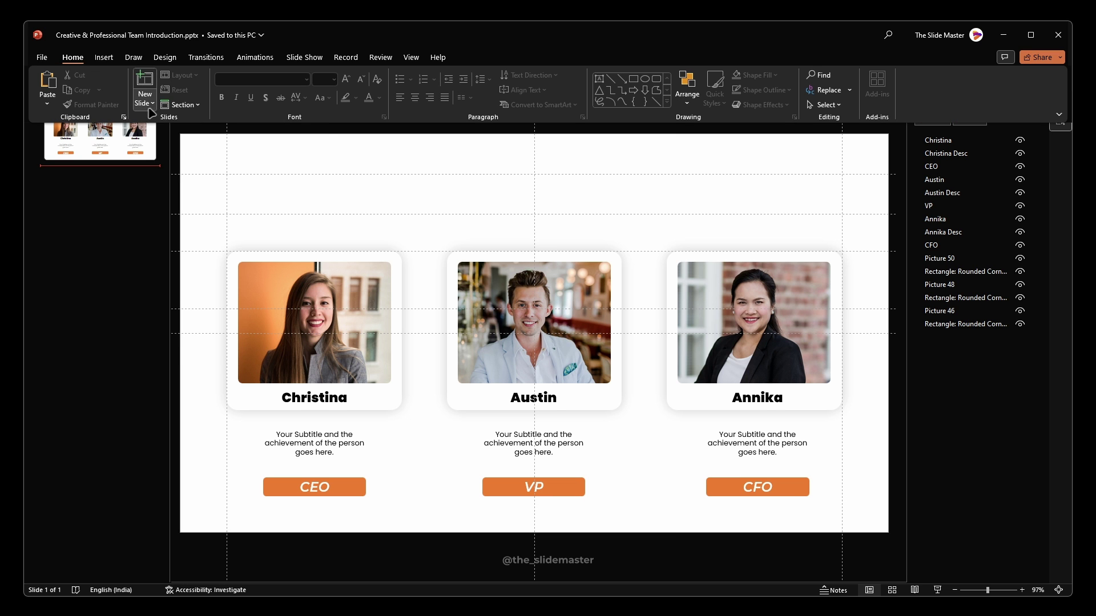
Add a blank slide after the team slide, duplicate it, and return to slide 1
{"action": "left_click", "coordinate": [144, 98]}
{"action": "left_click", "coordinate": [170, 285]}
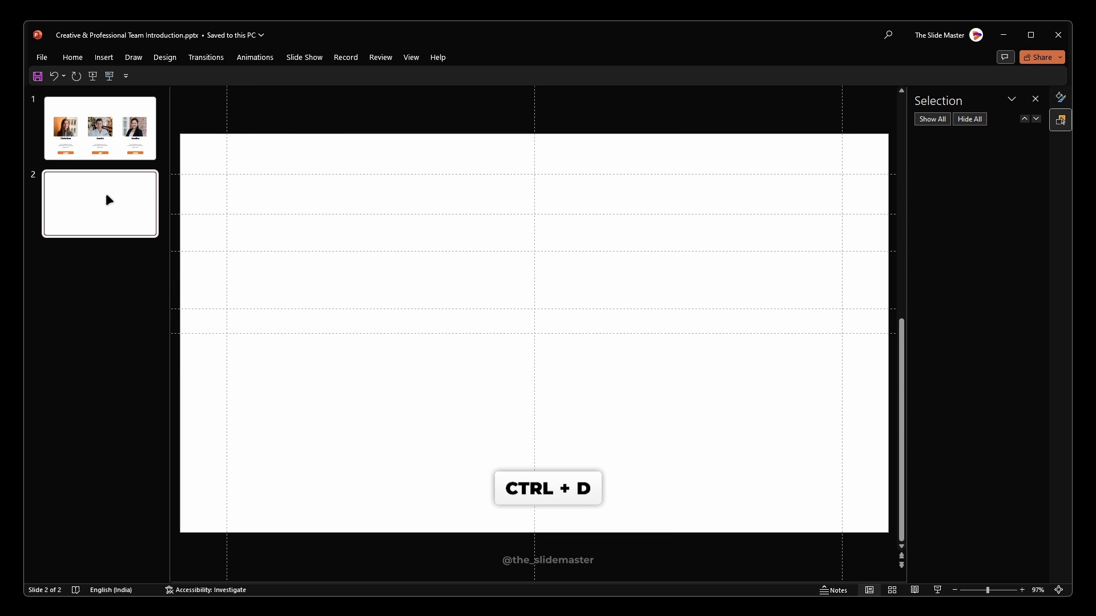
{"action": "key", "text": "ctrl+d"}
{"action": "key", "text": "ctrl+d"}
{"action": "left_click", "coordinate": [107, 135]}
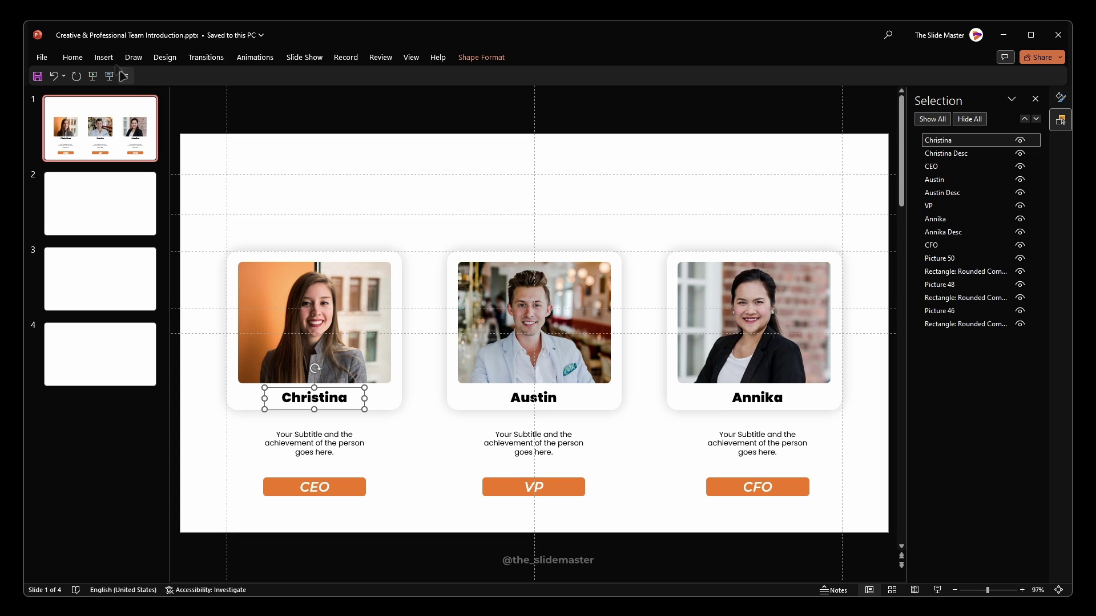
Give the left member's name a click action that hyperlinks to Slide 2
{"action": "left_click", "coordinate": [104, 58]}
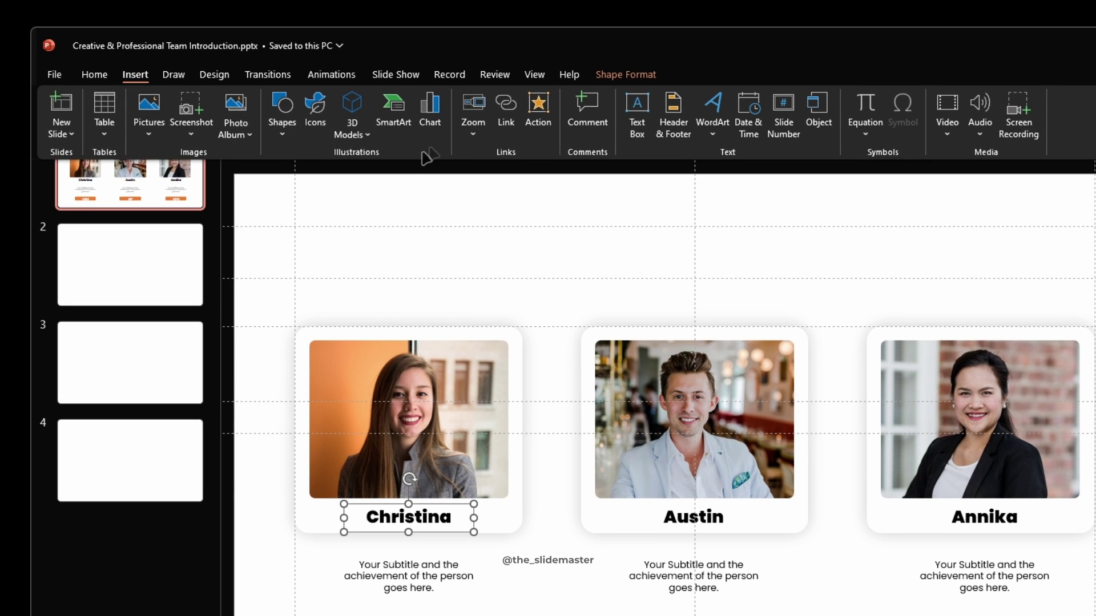
{"action": "left_click", "coordinate": [538, 108]}
{"action": "left_click", "coordinate": [626, 349]}
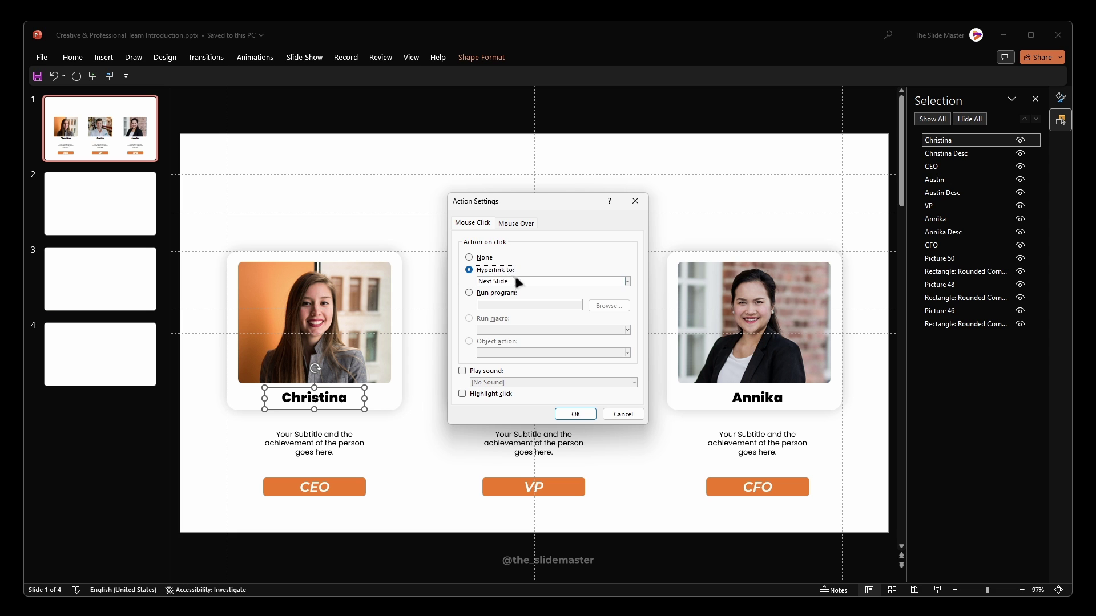
{"action": "left_click", "coordinate": [524, 281]}
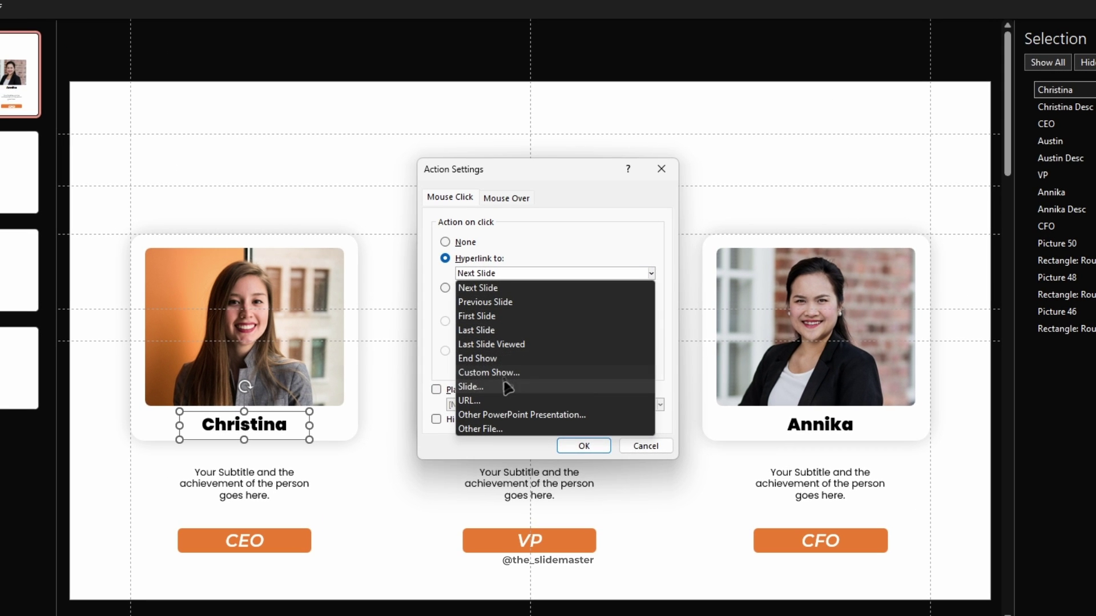
{"action": "left_click", "coordinate": [504, 388]}
{"action": "left_click", "coordinate": [410, 258]}
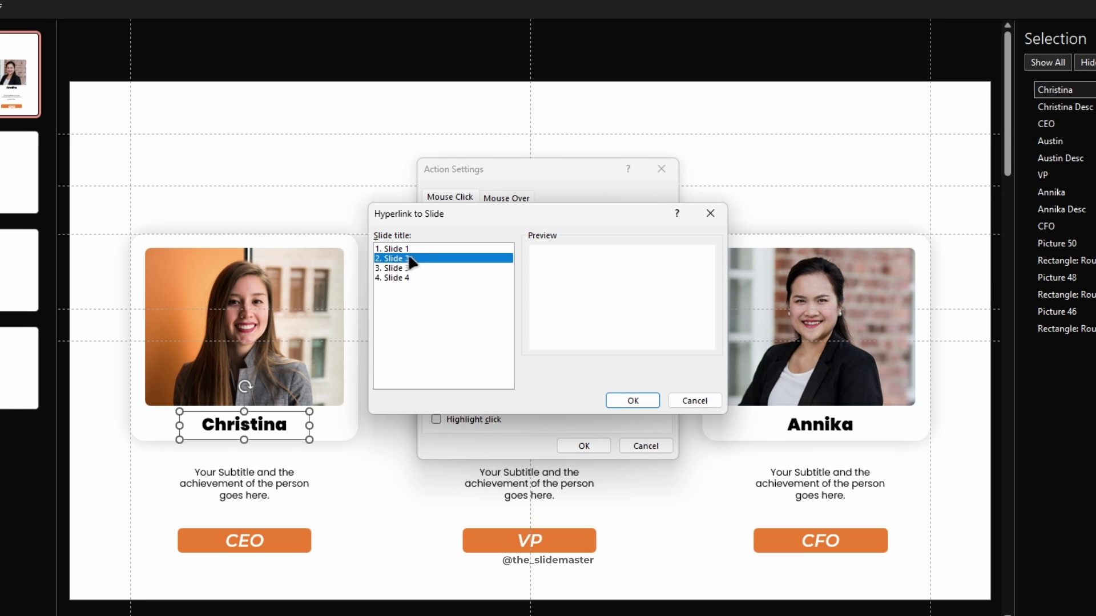
{"action": "left_click", "coordinate": [628, 399]}
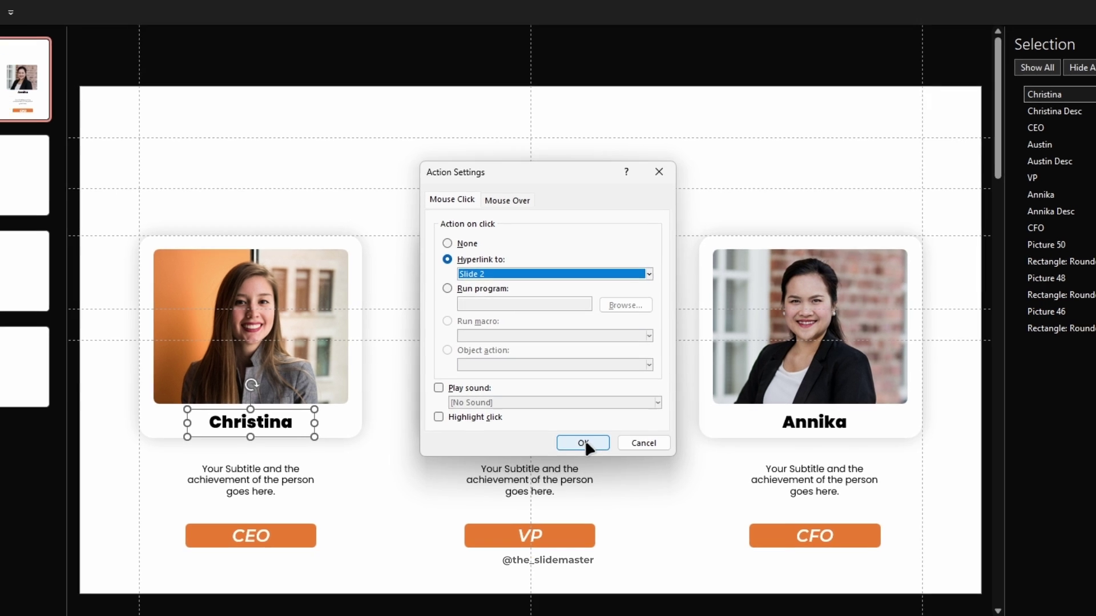
{"action": "left_click", "coordinate": [584, 443]}
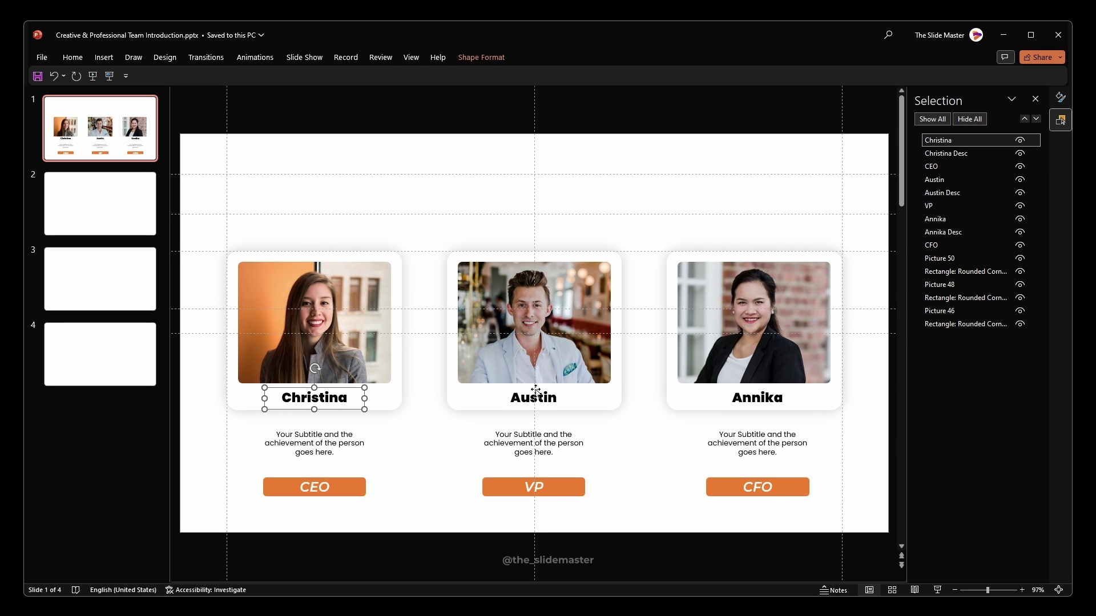
Hyperlink the middle member's name to Slide 3 via an action setting
{"action": "left_click", "coordinate": [506, 416]}
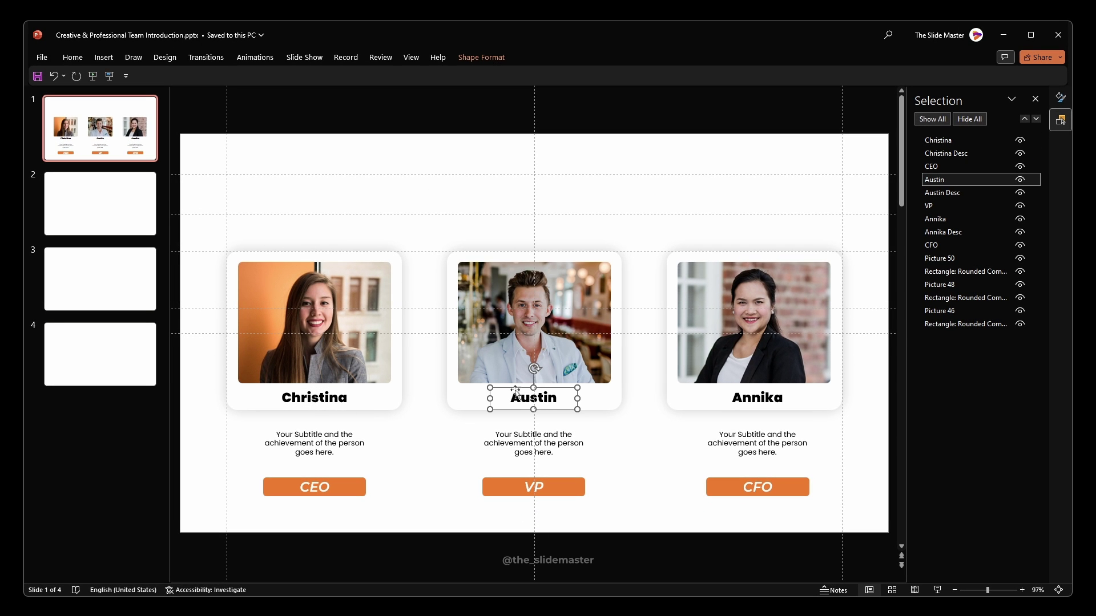
{"action": "left_click", "coordinate": [104, 57]}
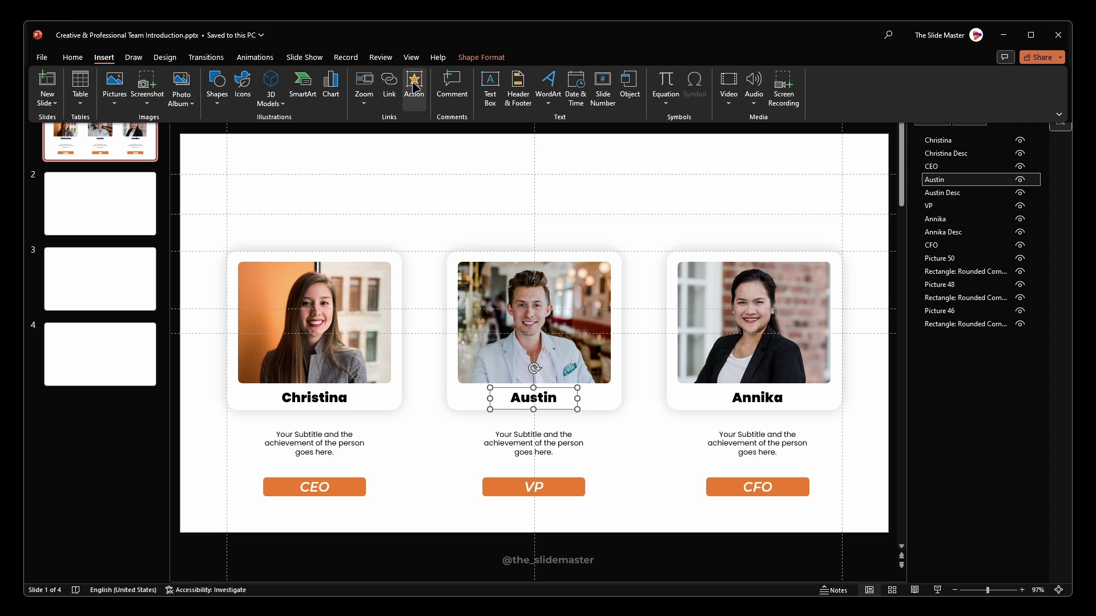
{"action": "left_click", "coordinate": [414, 87]}
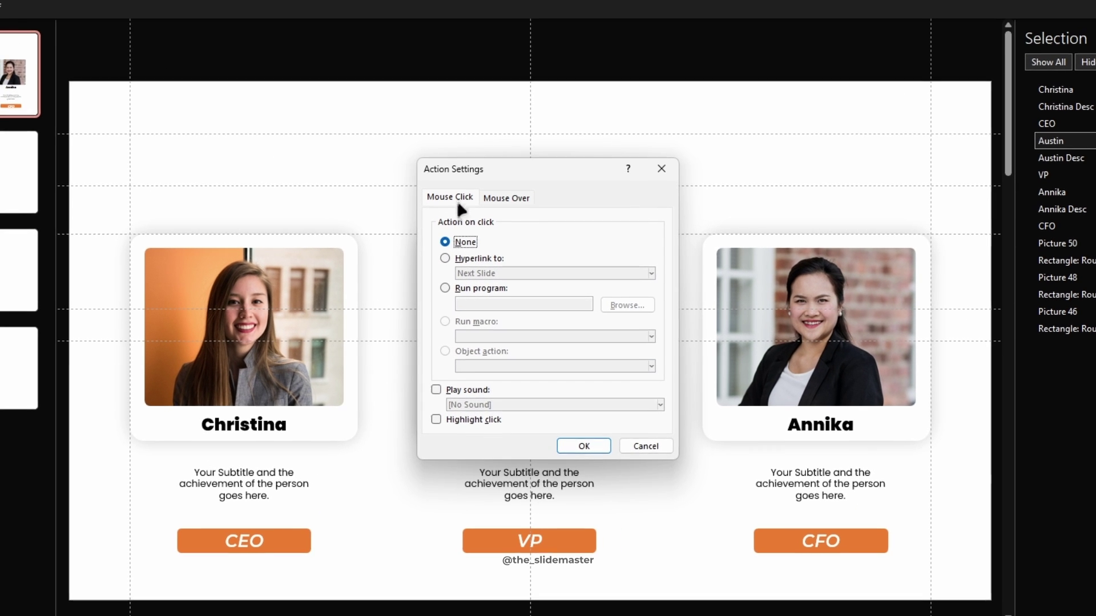
{"action": "left_click", "coordinate": [447, 258]}
{"action": "left_click", "coordinate": [516, 273]}
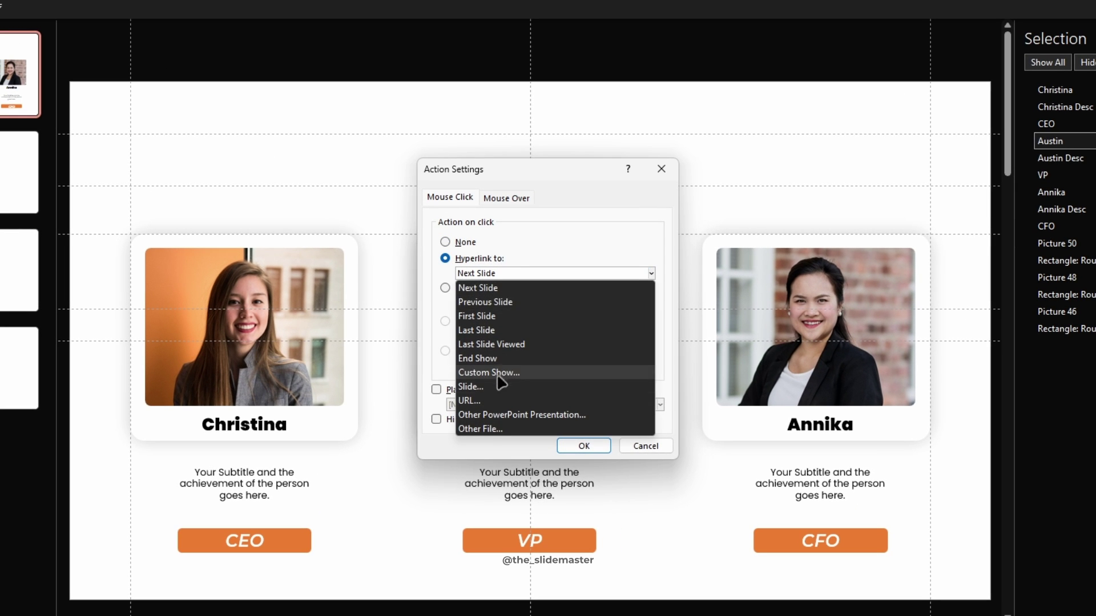
{"action": "left_click", "coordinate": [491, 387]}
{"action": "left_click", "coordinate": [412, 266]}
{"action": "left_click", "coordinate": [630, 399]}
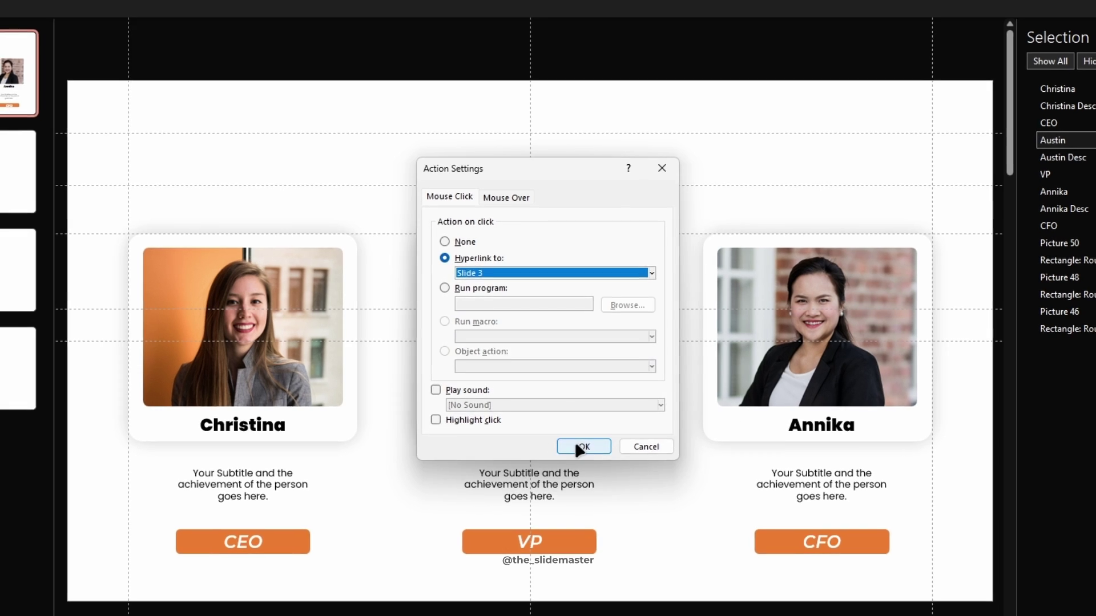
{"action": "left_click", "coordinate": [576, 448]}
Hyperlink the right member's name to Slide 4 via an action setting
{"action": "left_click", "coordinate": [798, 419]}
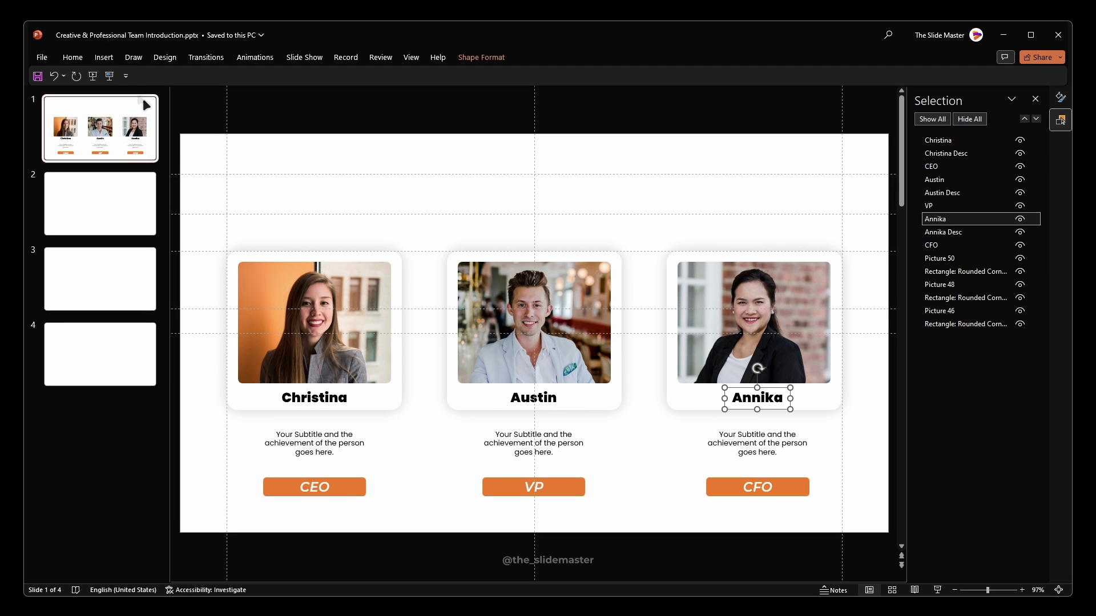
{"action": "left_click", "coordinate": [104, 57]}
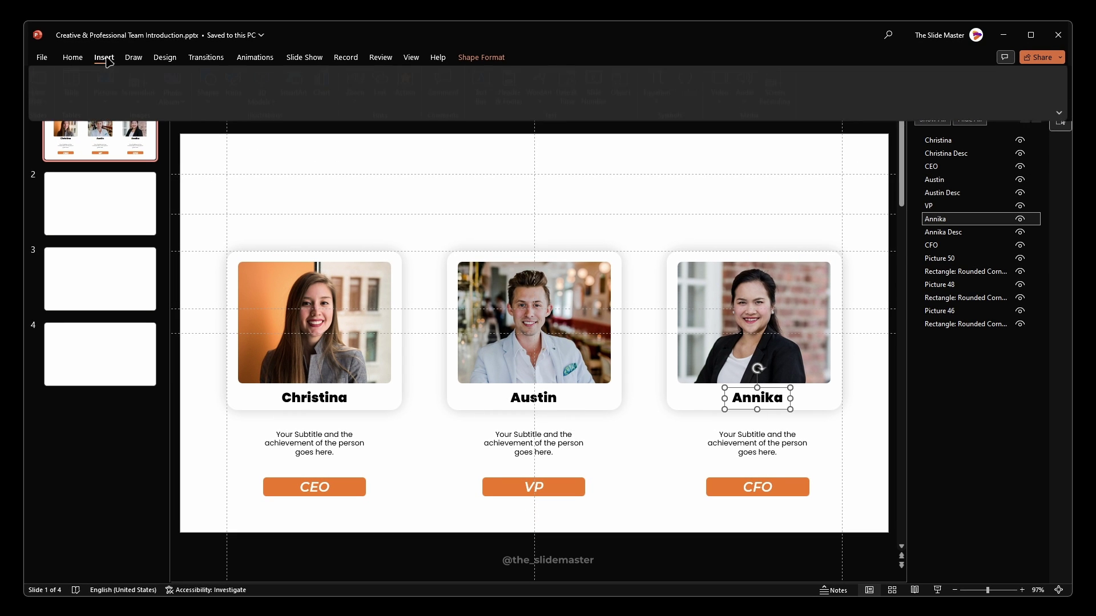
{"action": "left_click", "coordinate": [414, 85]}
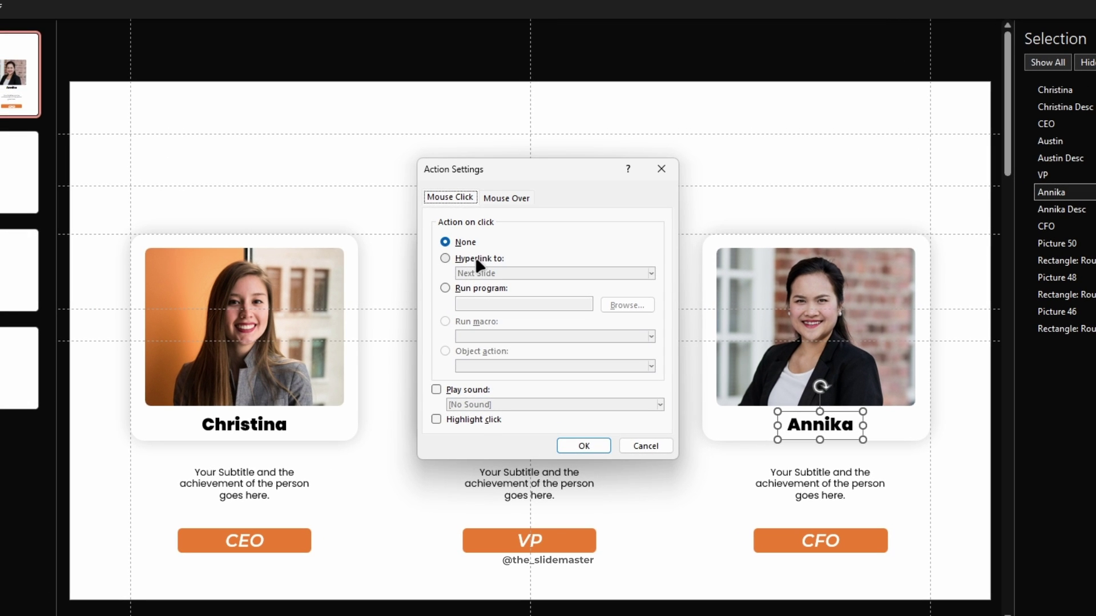
{"action": "left_click", "coordinate": [476, 258]}
{"action": "left_click", "coordinate": [488, 273]}
{"action": "left_click", "coordinate": [497, 388]}
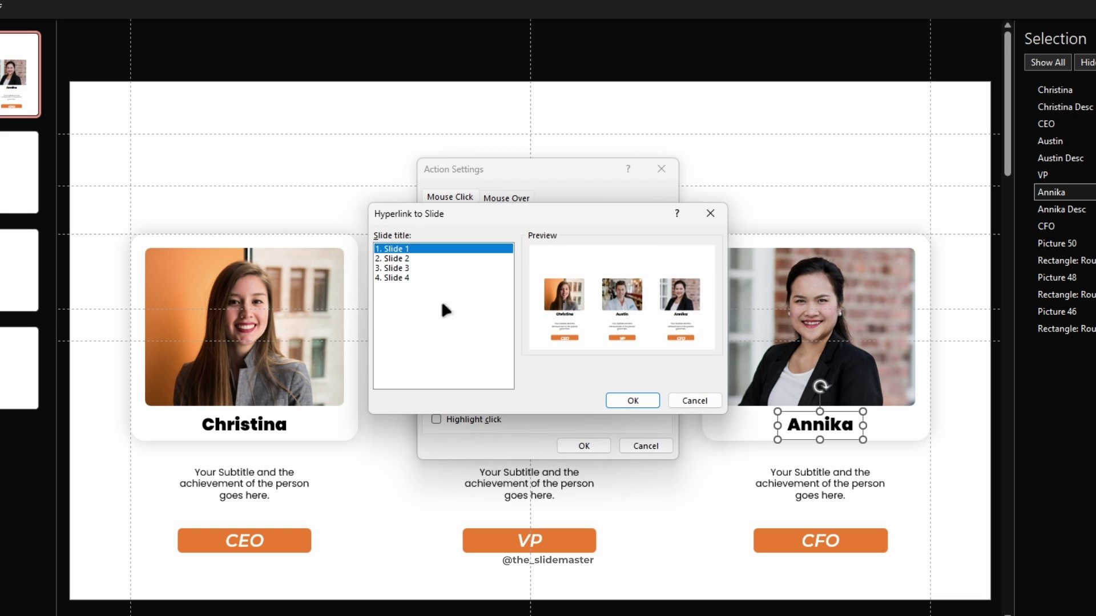
{"action": "left_click", "coordinate": [413, 279]}
{"action": "left_click", "coordinate": [626, 394]}
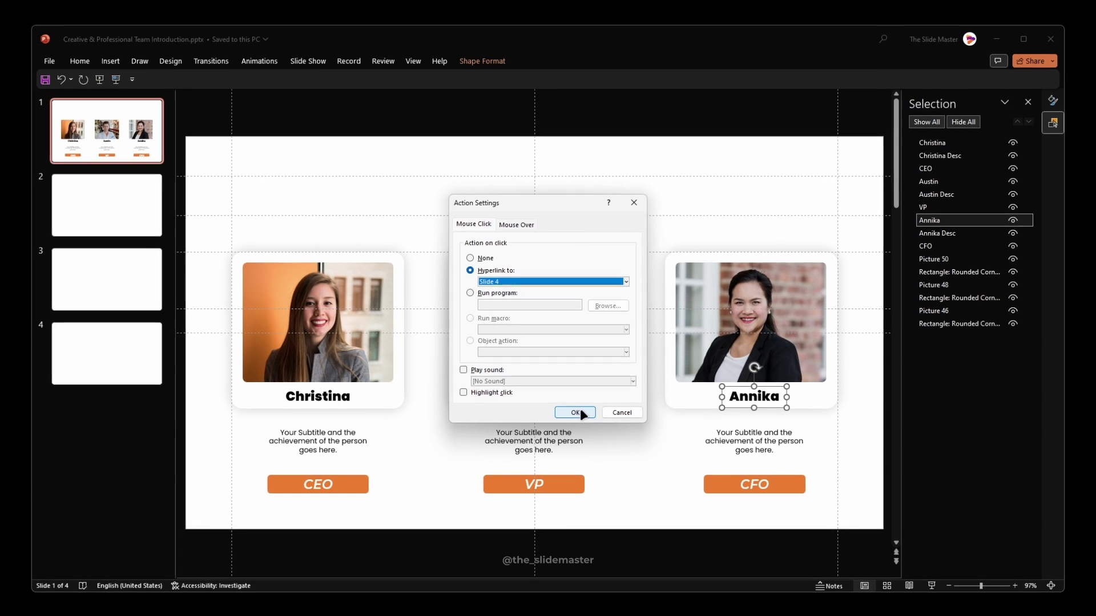
{"action": "left_click", "coordinate": [588, 446]}
{"action": "left_click", "coordinate": [629, 516]}
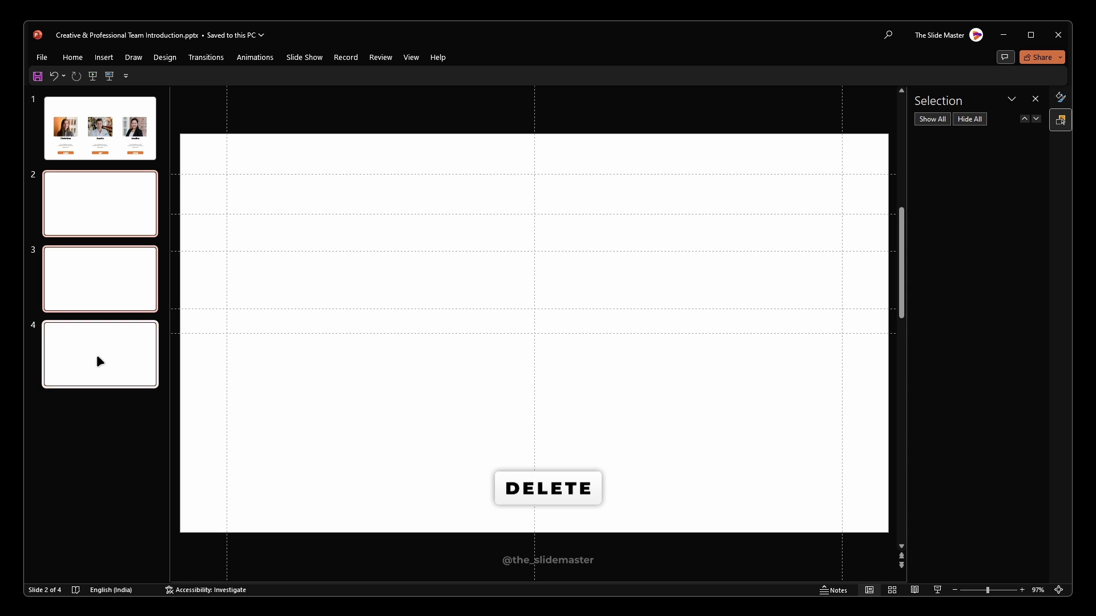
Replace the blank slides with a duplicate of the team slide and stretch Christina's card taller
{"action": "key", "text": "Delete"}
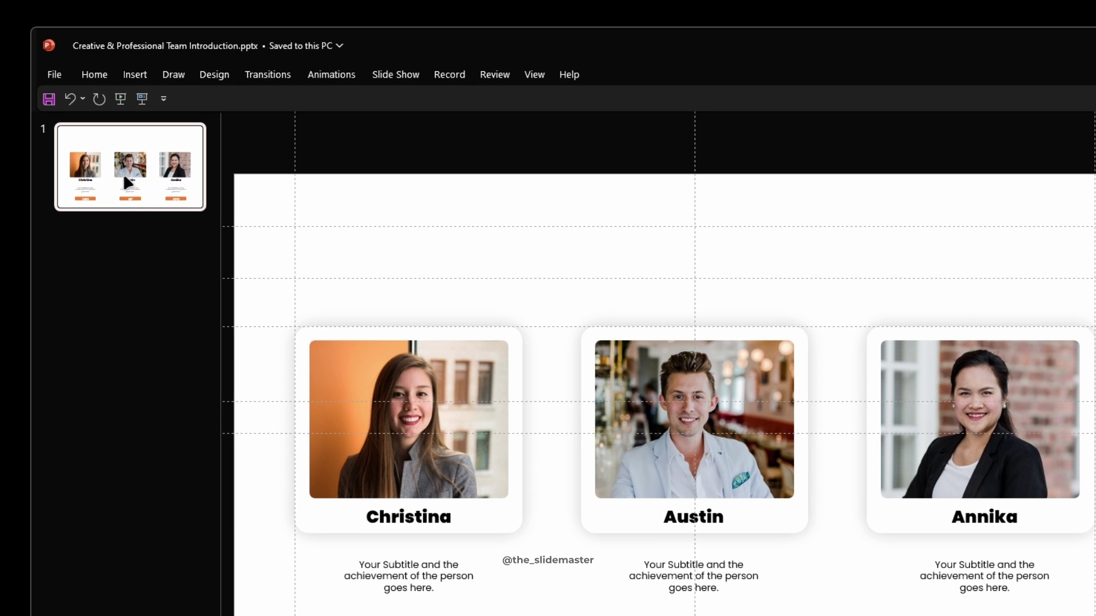
{"action": "right_click", "coordinate": [96, 138]}
{"action": "left_click", "coordinate": [179, 323]}
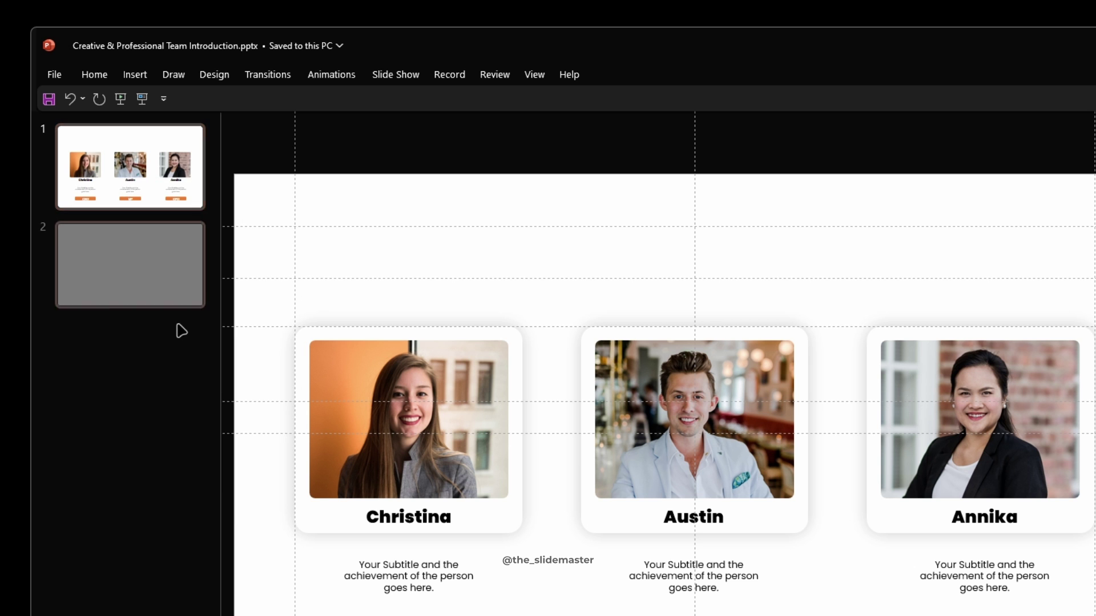
{"action": "key", "text": "alt+F10"}
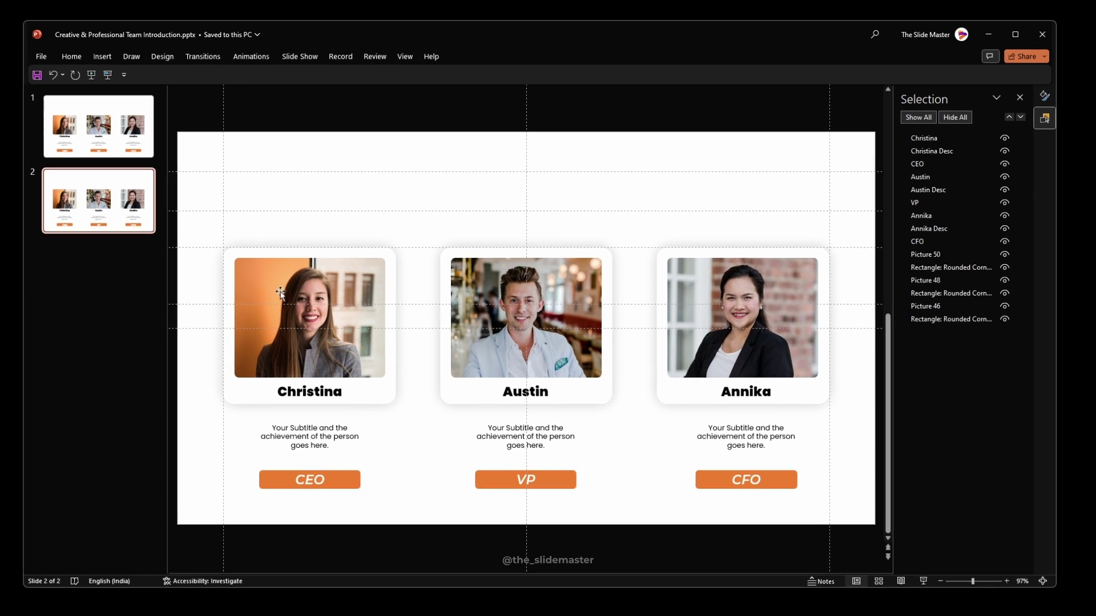
{"action": "left_click", "coordinate": [399, 329]}
{"action": "left_click_drag", "start_coordinate": [315, 251], "coordinate": [312, 214]}
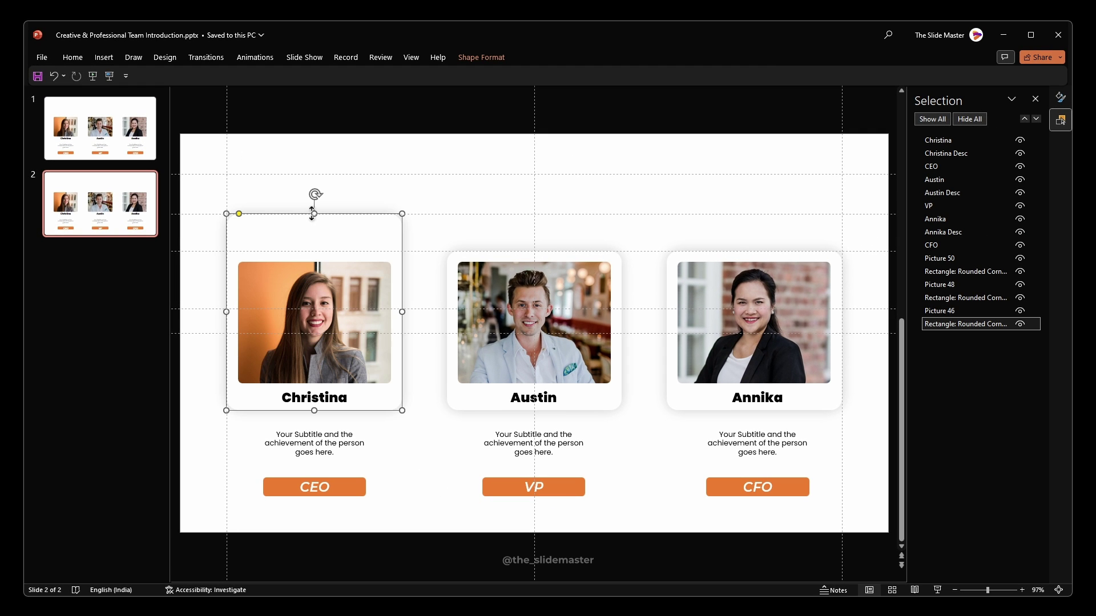
Crop Christina's photo to a 4:5 portrait and move it up past the card's top
{"action": "left_click", "coordinate": [311, 304]}
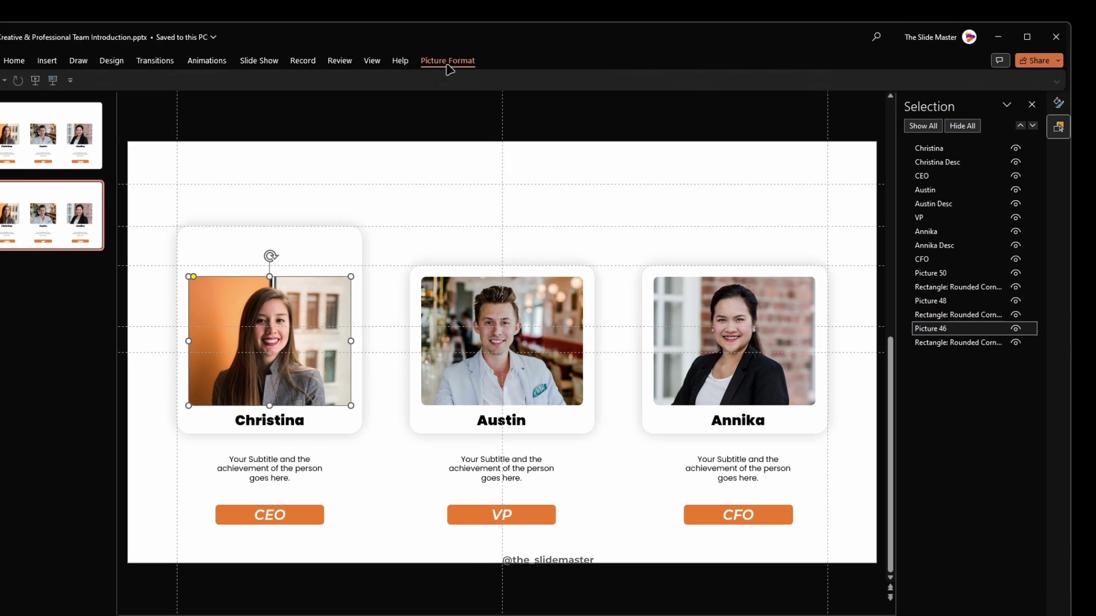
{"action": "left_click", "coordinate": [484, 56]}
{"action": "left_click", "coordinate": [955, 105]}
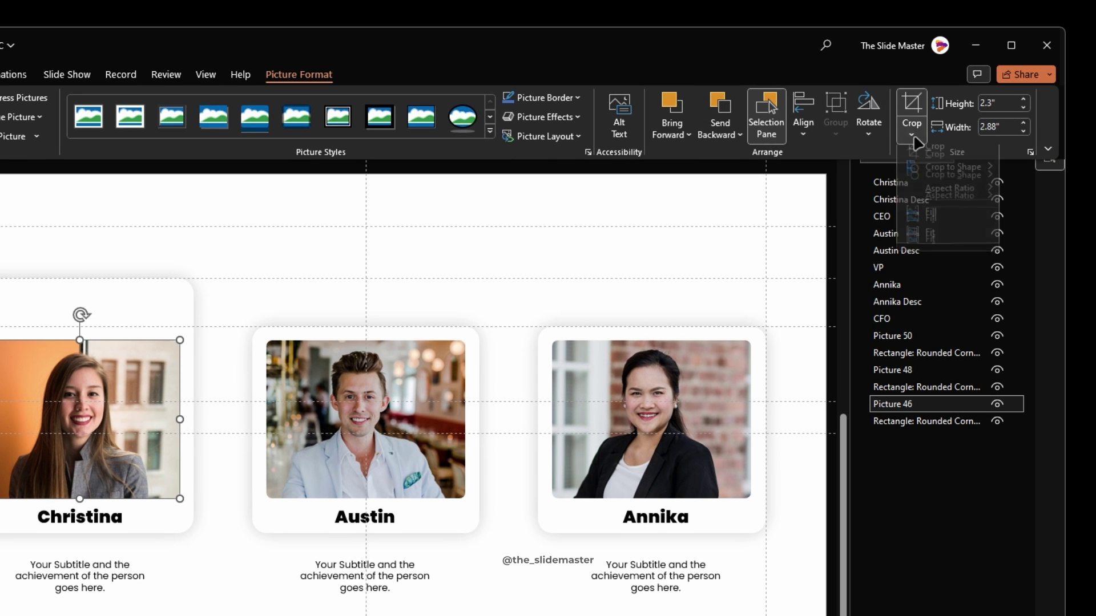
{"action": "mouse_move", "coordinate": [970, 204]}
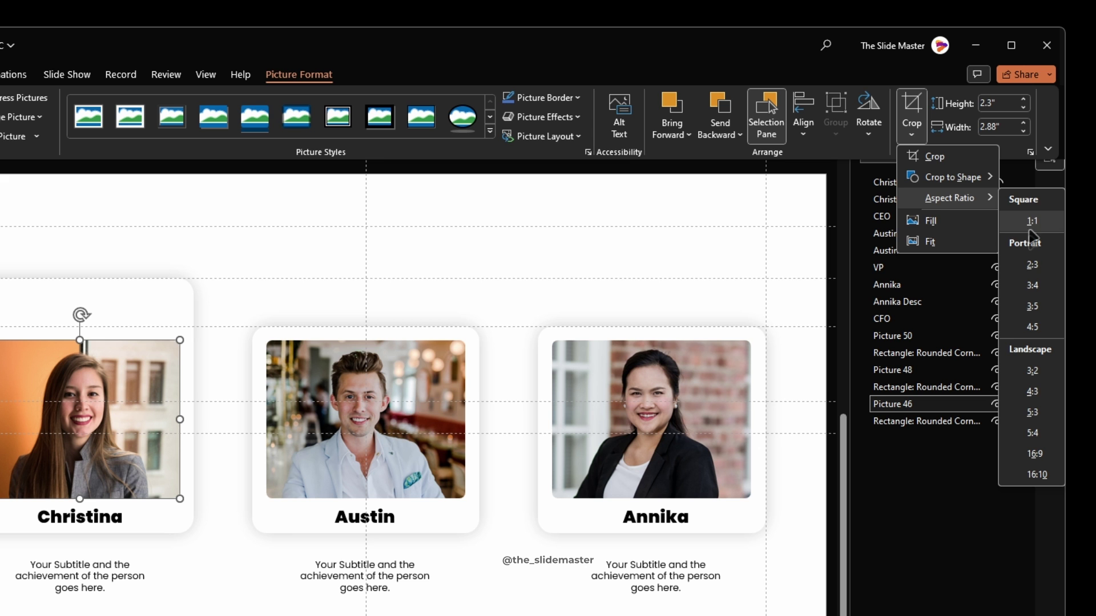
{"action": "left_click", "coordinate": [1031, 333]}
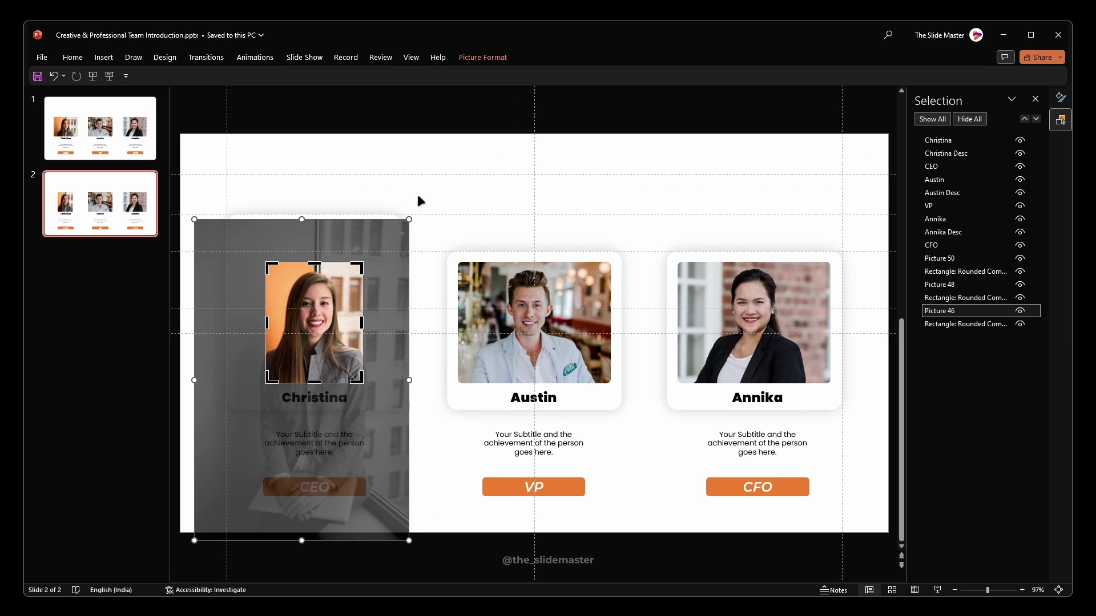
{"action": "left_click_drag", "start_coordinate": [412, 541], "coordinate": [394, 477]}
{"action": "key", "text": "Escape"}
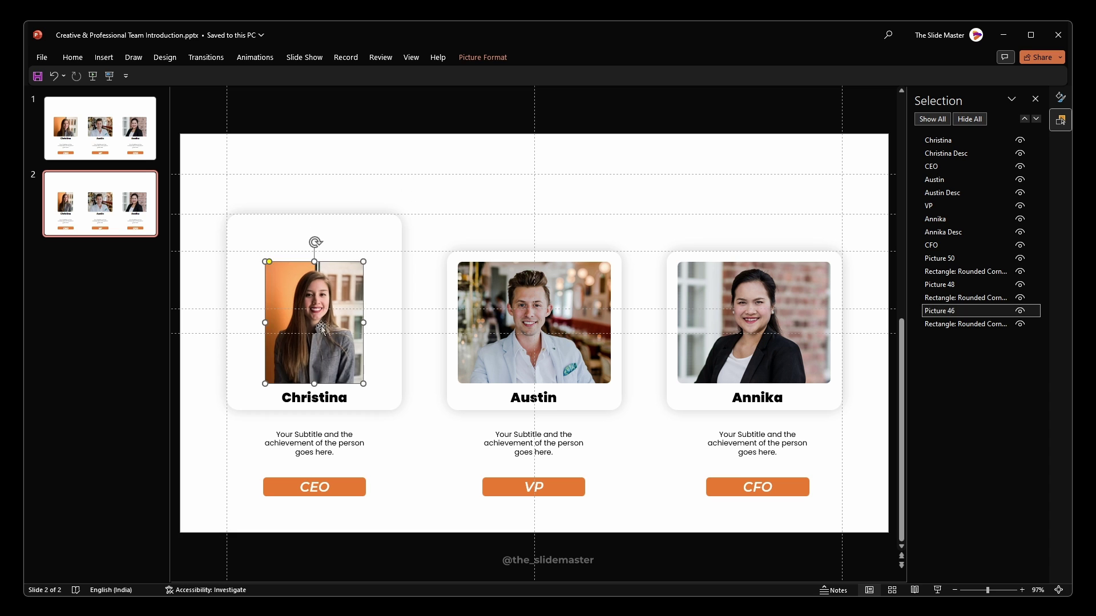
{"action": "left_click_drag", "start_coordinate": [314, 324], "coordinate": [314, 236]}
Raise Christina's name, description and CEO label up inside her card
{"action": "left_click", "coordinate": [342, 395]}
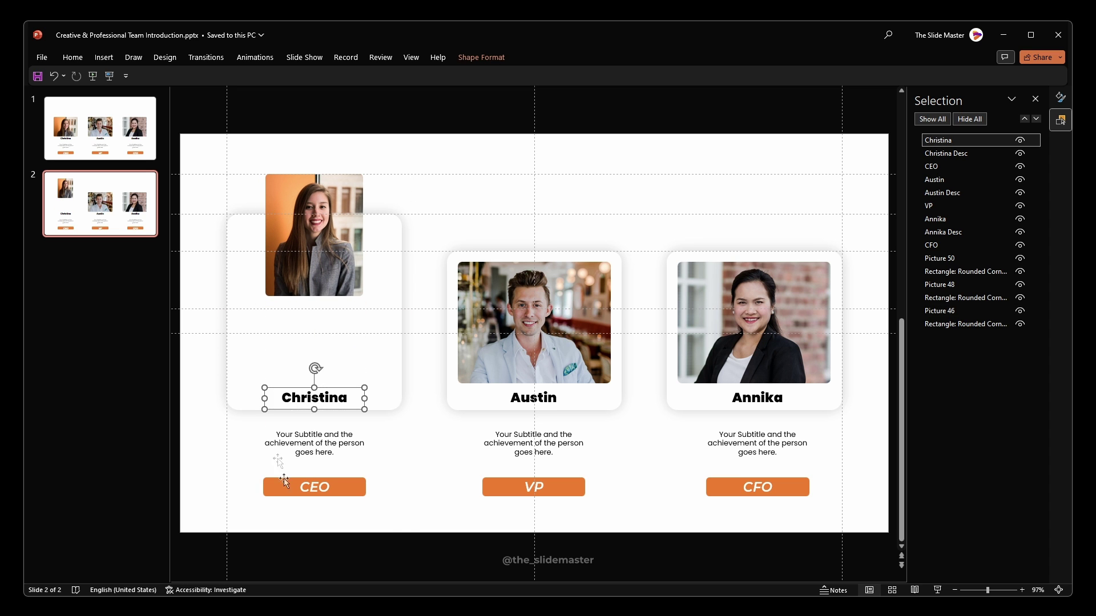
{"action": "left_click", "coordinate": [314, 443], "text": "shift"}
{"action": "left_click", "coordinate": [314, 487], "text": "shift"}
{"action": "left_click_drag", "start_coordinate": [341, 391], "coordinate": [341, 310]}
{"action": "key", "text": "Escape"}
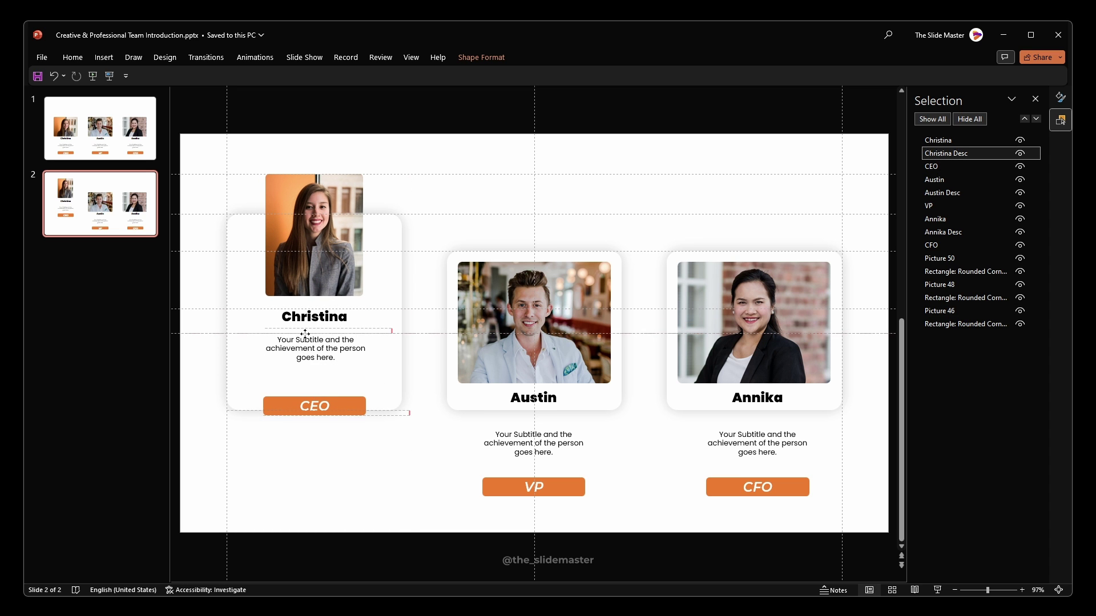
{"action": "left_click", "coordinate": [330, 400]}
{"action": "left_click_drag", "start_coordinate": [330, 396], "coordinate": [329, 377]}
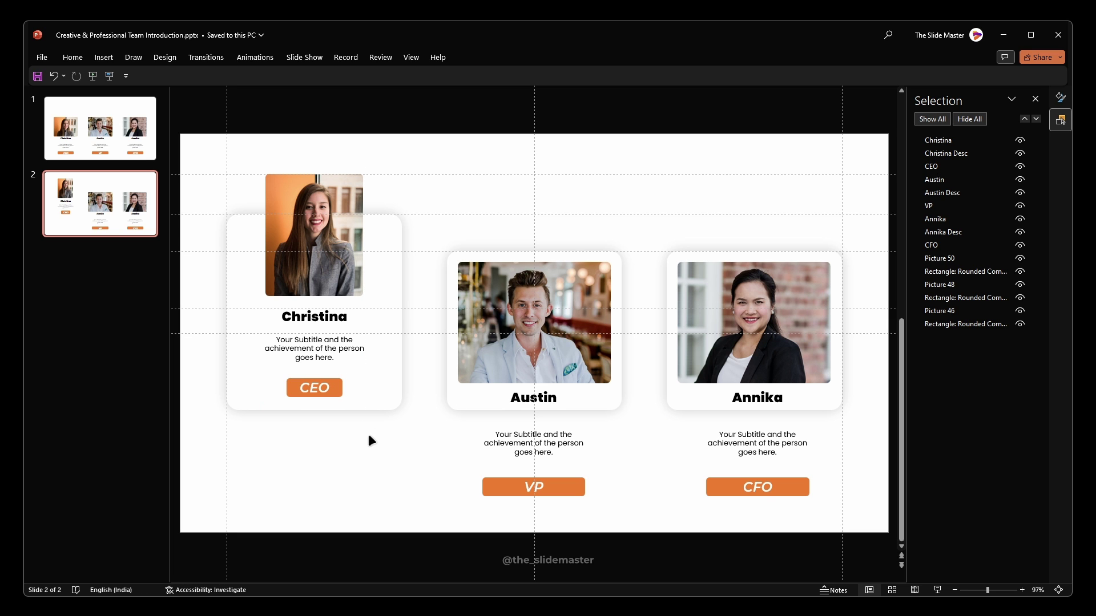
{"action": "left_click", "coordinate": [92, 130]}
Duplicate slide 1 and move the copy into position 3, selecting Austin's card
{"action": "right_click", "coordinate": [92, 128]}
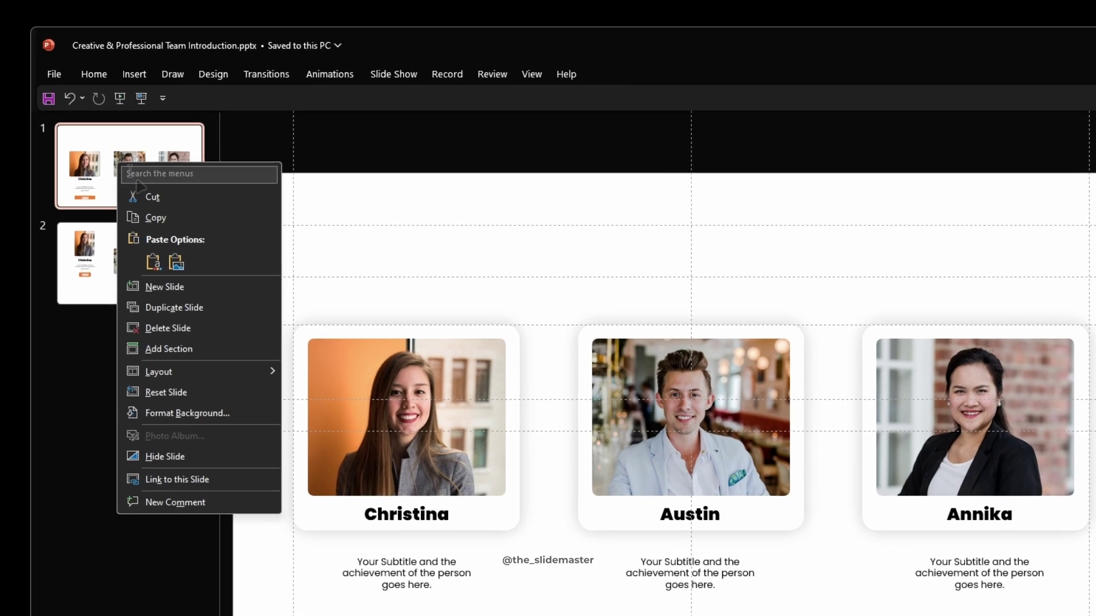
{"action": "left_click", "coordinate": [106, 232]}
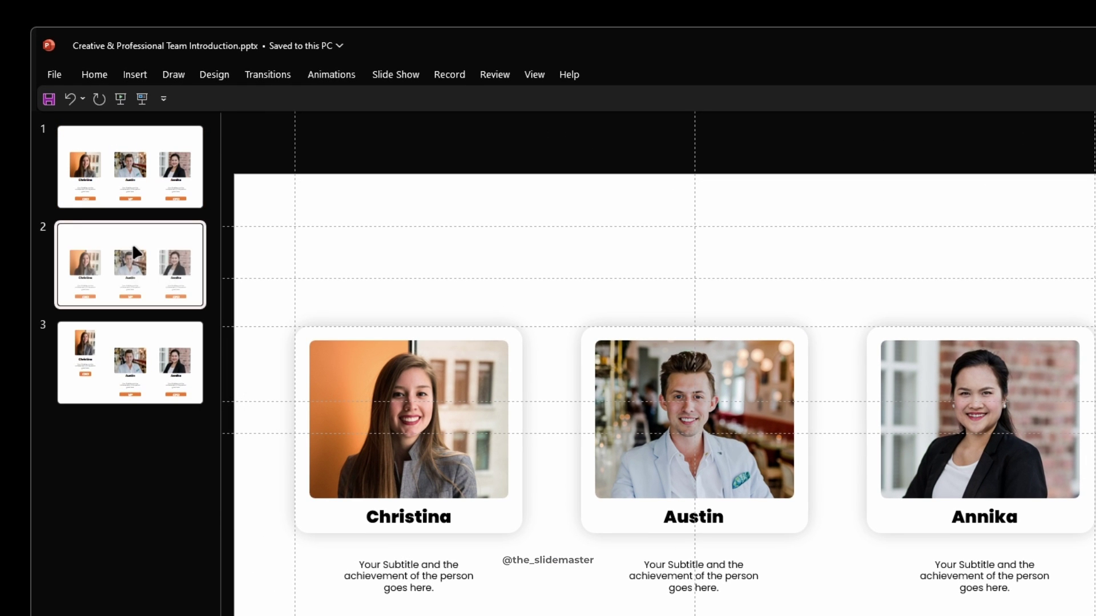
{"action": "left_click_drag", "start_coordinate": [131, 243], "coordinate": [133, 383]}
{"action": "left_click", "coordinate": [774, 527]}
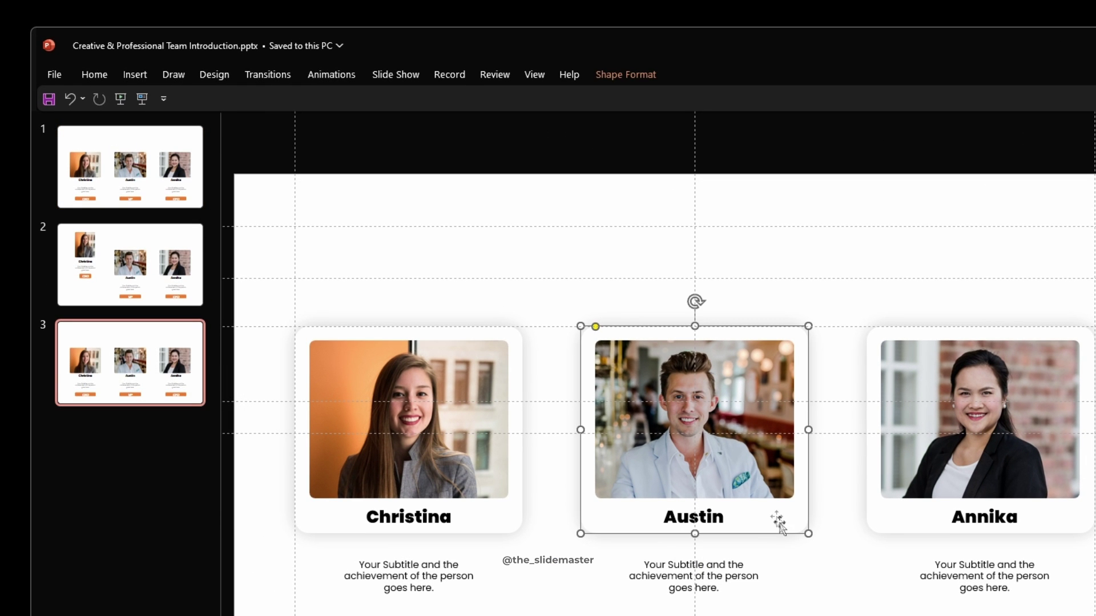
{"action": "key", "text": "alt+F10"}
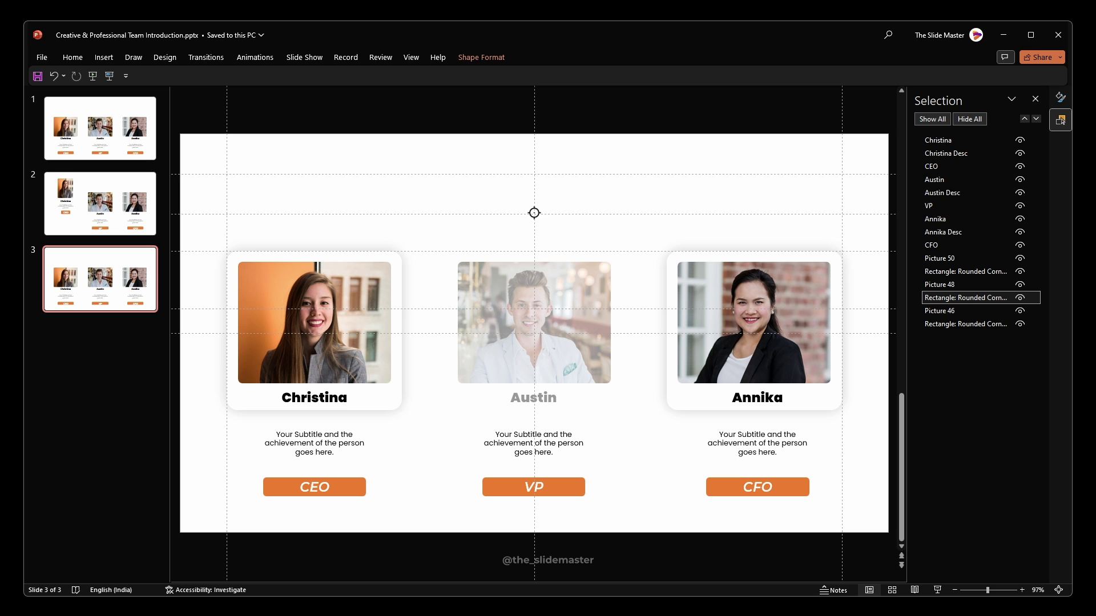
Crop Austin's photo to a 4:5 portrait and shift the picture upward
{"action": "left_click", "coordinate": [549, 309]}
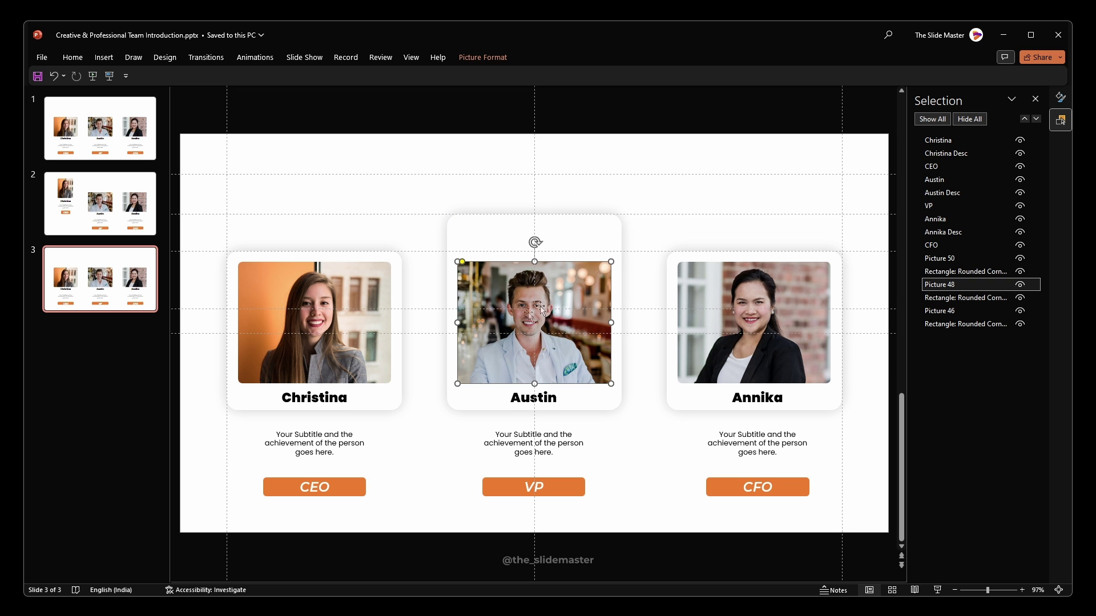
{"action": "left_click", "coordinate": [482, 57]}
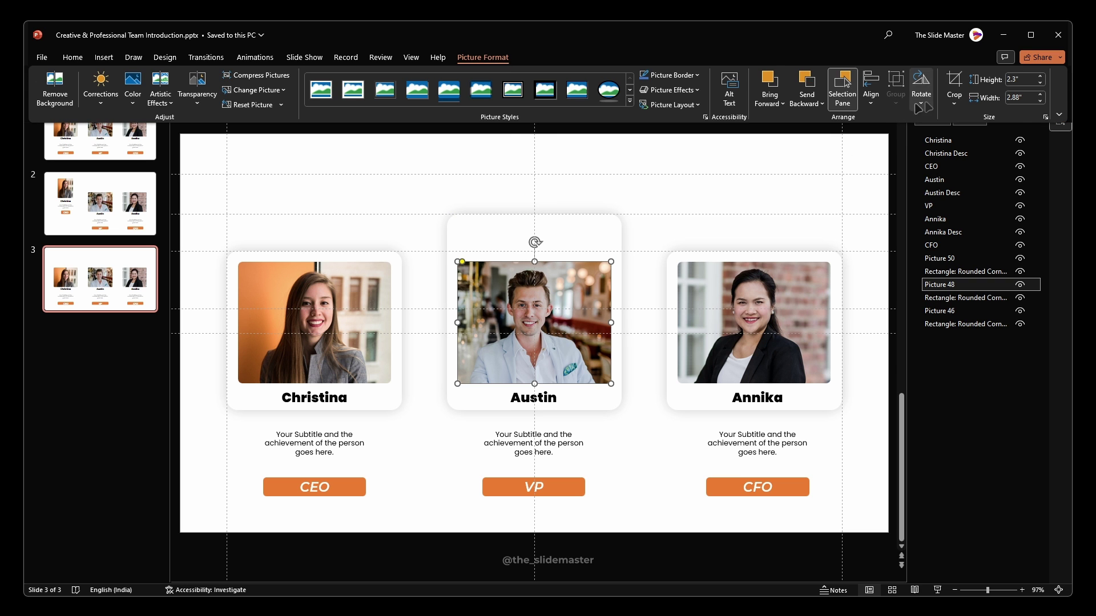
{"action": "left_click", "coordinate": [953, 103]}
{"action": "mouse_move", "coordinate": [983, 152]}
{"action": "left_click", "coordinate": [1047, 251]}
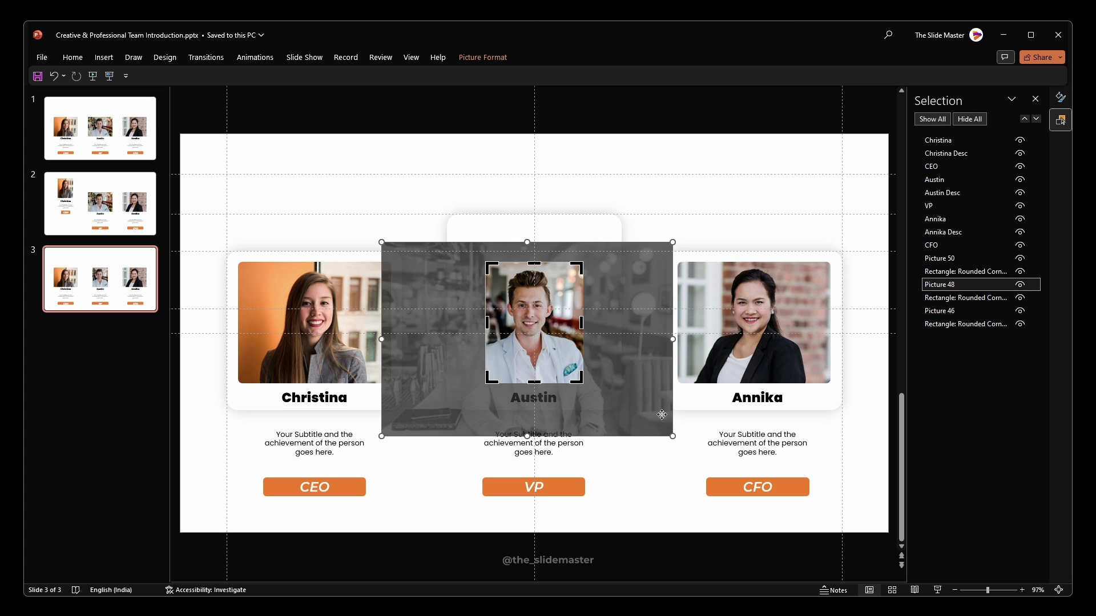
{"action": "left_click_drag", "start_coordinate": [676, 437], "coordinate": [619, 388]}
{"action": "left_click_drag", "start_coordinate": [533, 321], "coordinate": [528, 226]}
{"action": "left_click", "coordinate": [595, 196]}
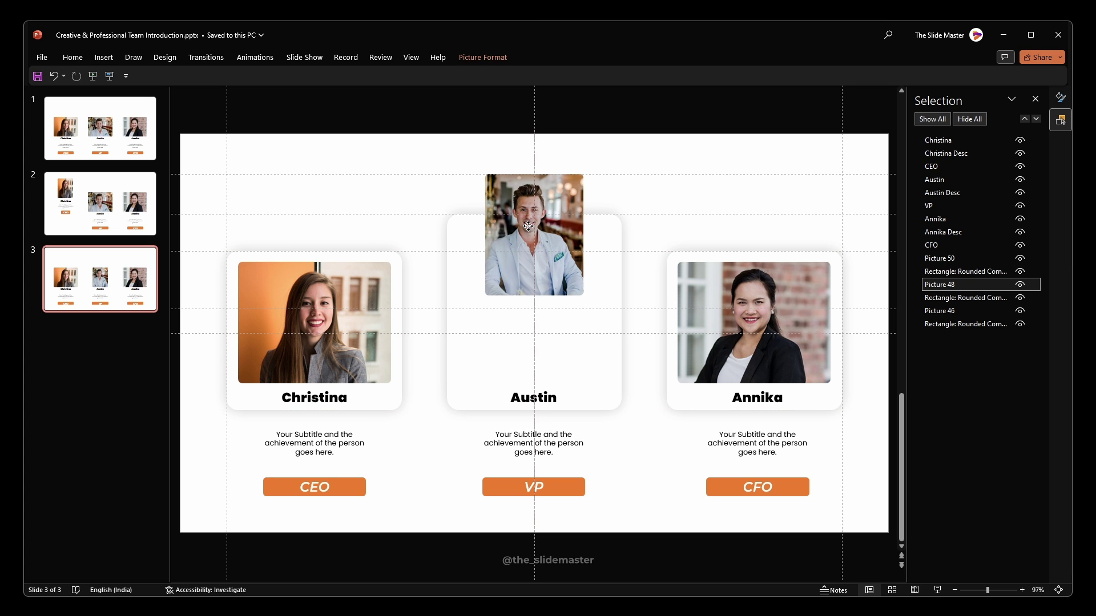
Raise Austin's name, description and VP label up inside his card
{"action": "left_click", "coordinate": [526, 393]}
{"action": "left_click_drag", "start_coordinate": [419, 363], "coordinate": [631, 518]}
{"action": "left_click_drag", "start_coordinate": [551, 388], "coordinate": [550, 306]}
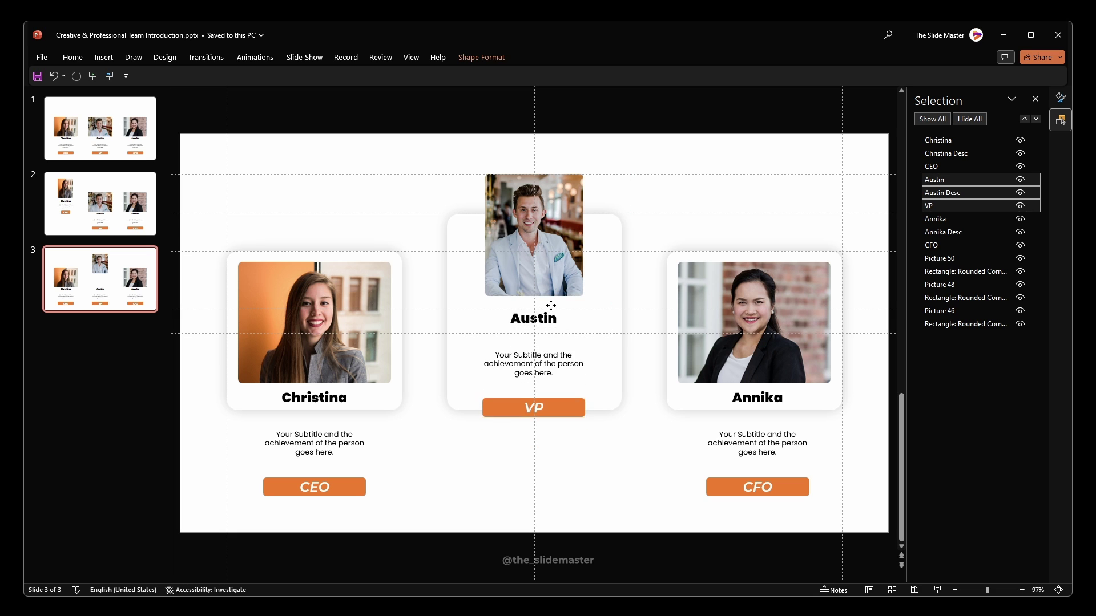
{"action": "left_click", "coordinate": [549, 349]}
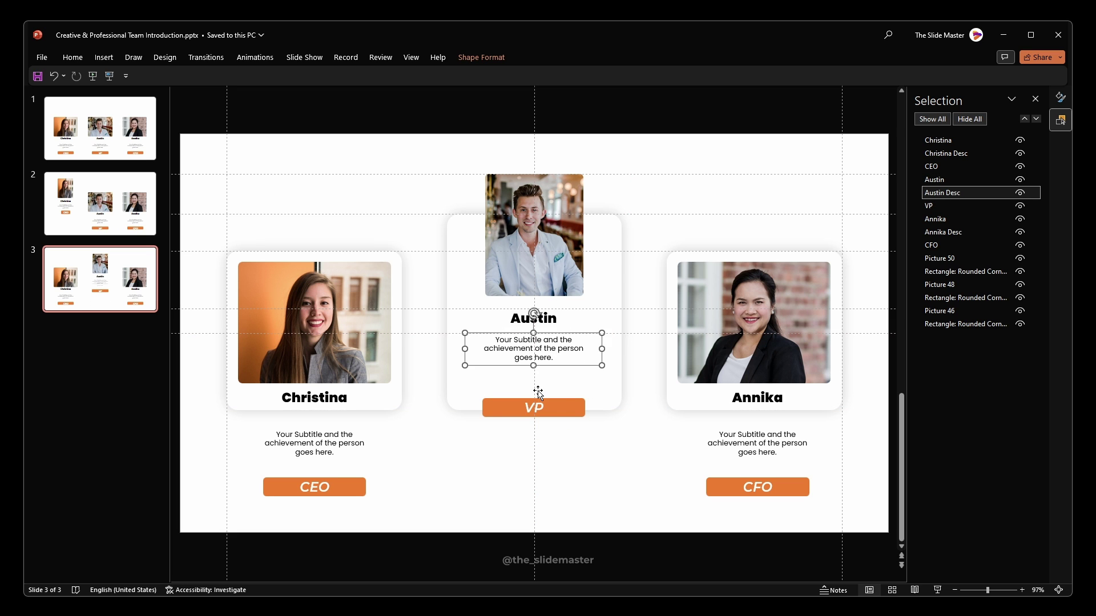
{"action": "left_click", "coordinate": [556, 400]}
{"action": "left_click_drag", "start_coordinate": [556, 398], "coordinate": [557, 377]}
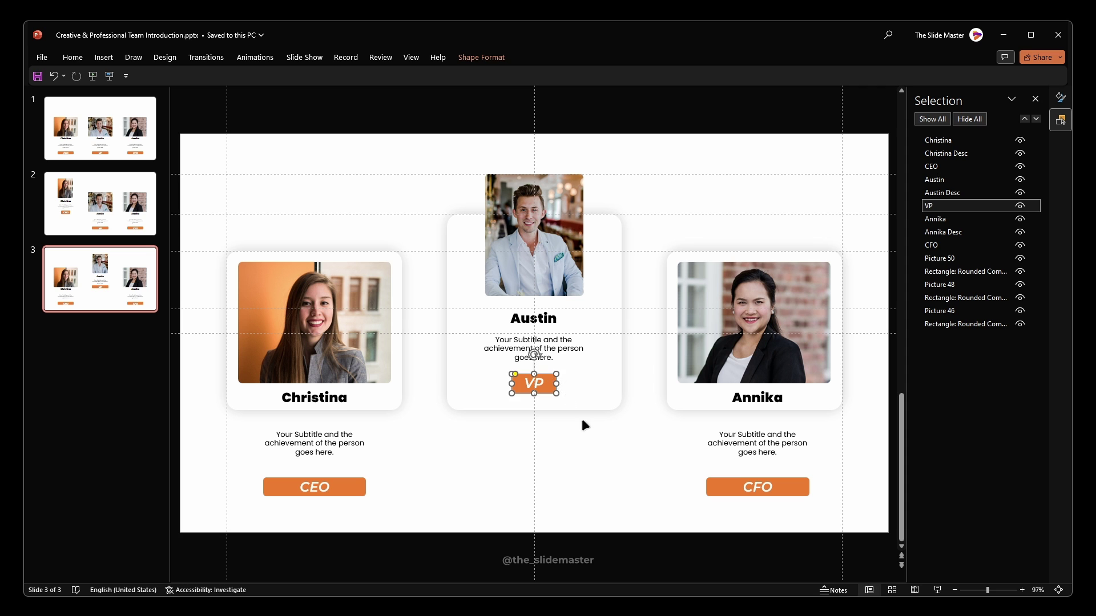
{"action": "left_click", "coordinate": [99, 122]}
Duplicate slide 1 as slide 4 and stretch Annika's card taller at the top
{"action": "right_click", "coordinate": [99, 122]}
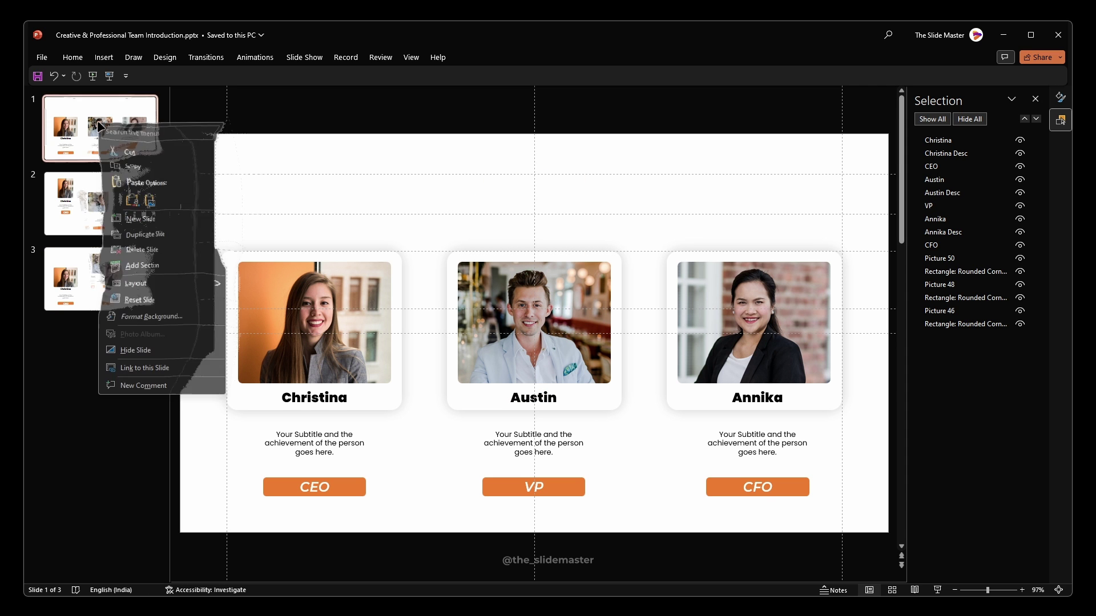
{"action": "left_click", "coordinate": [143, 235]}
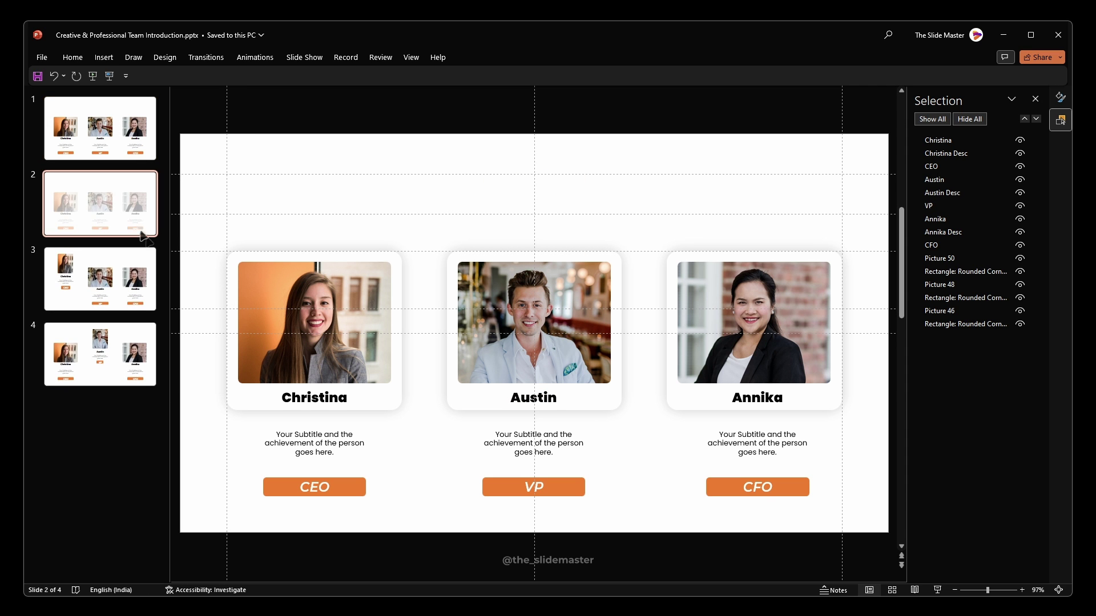
{"action": "left_click_drag", "start_coordinate": [140, 229], "coordinate": [110, 372]}
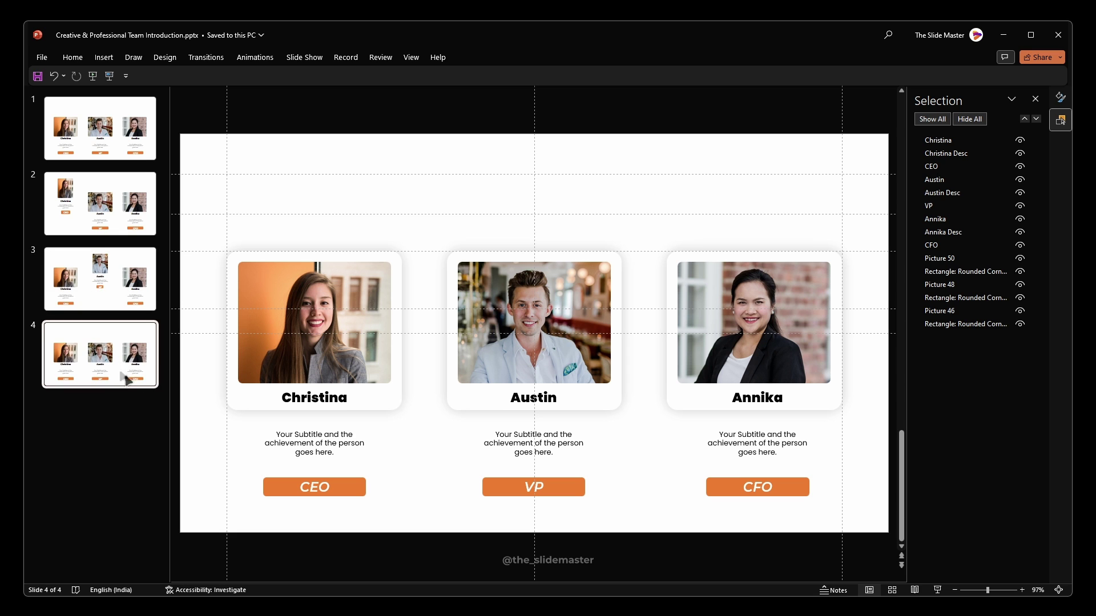
{"action": "left_click", "coordinate": [737, 320]}
{"action": "left_click", "coordinate": [728, 255]}
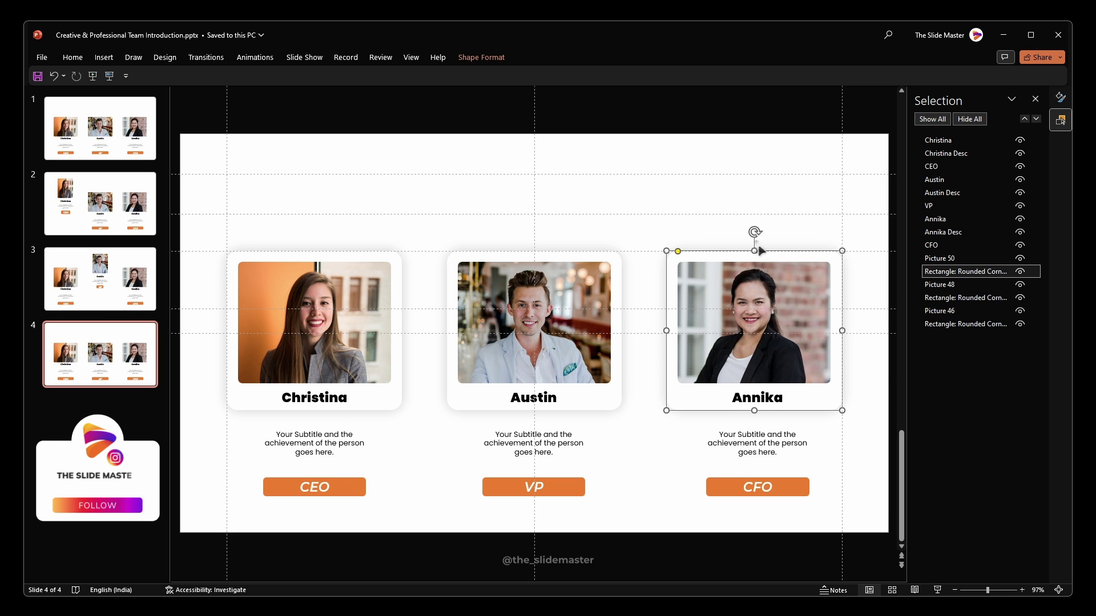
{"action": "left_click_drag", "start_coordinate": [753, 250], "coordinate": [754, 215]}
Crop Annika's photo to a 4:5 portrait and shift it up in the frame
{"action": "left_click", "coordinate": [754, 325]}
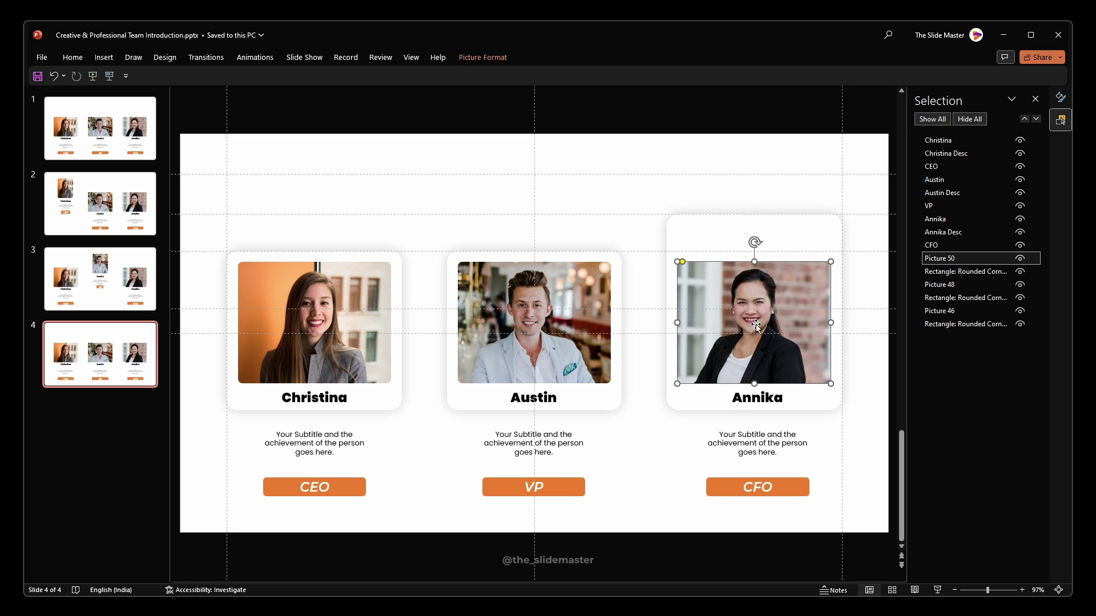
{"action": "left_click", "coordinate": [483, 57]}
{"action": "left_click", "coordinate": [954, 103]}
{"action": "mouse_move", "coordinate": [970, 149]}
{"action": "left_click", "coordinate": [1045, 252]}
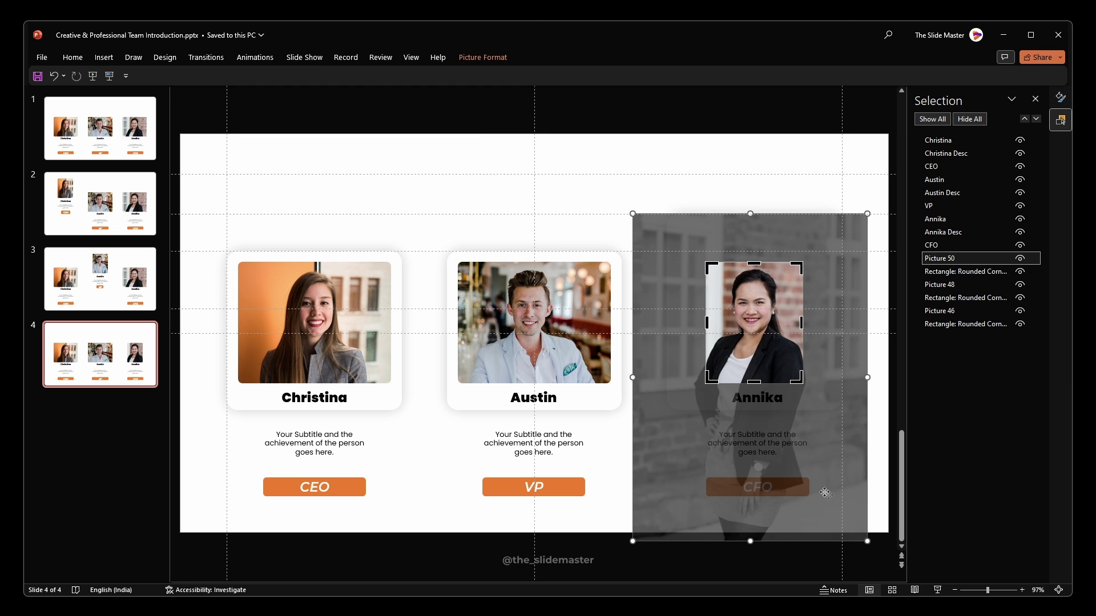
{"action": "left_click_drag", "start_coordinate": [866, 538], "coordinate": [844, 514]}
{"action": "left_click_drag", "start_coordinate": [753, 343], "coordinate": [752, 226]}
{"action": "key", "text": "Escape"}
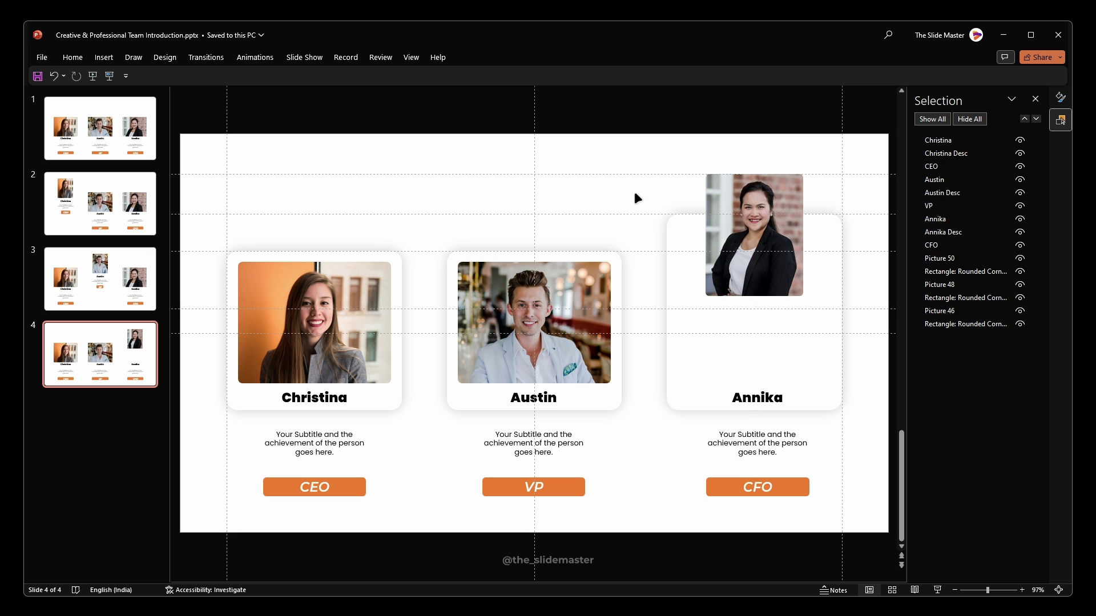
Raise Annika's name, description and CFO label up inside her card
{"action": "left_click_drag", "start_coordinate": [658, 374], "coordinate": [837, 518]}
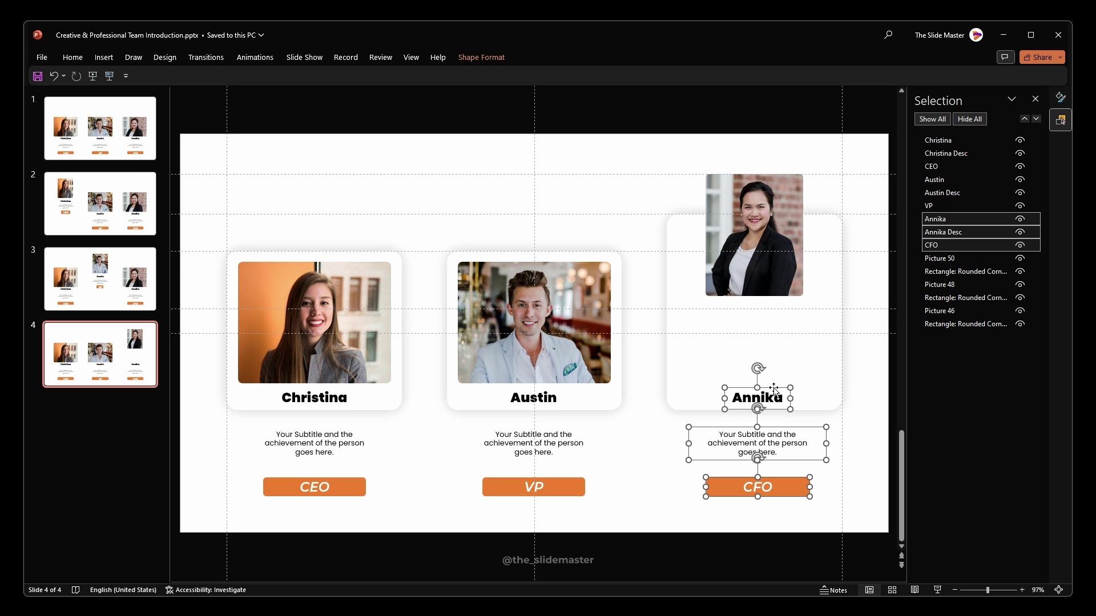
{"action": "left_click_drag", "start_coordinate": [774, 388], "coordinate": [768, 308]}
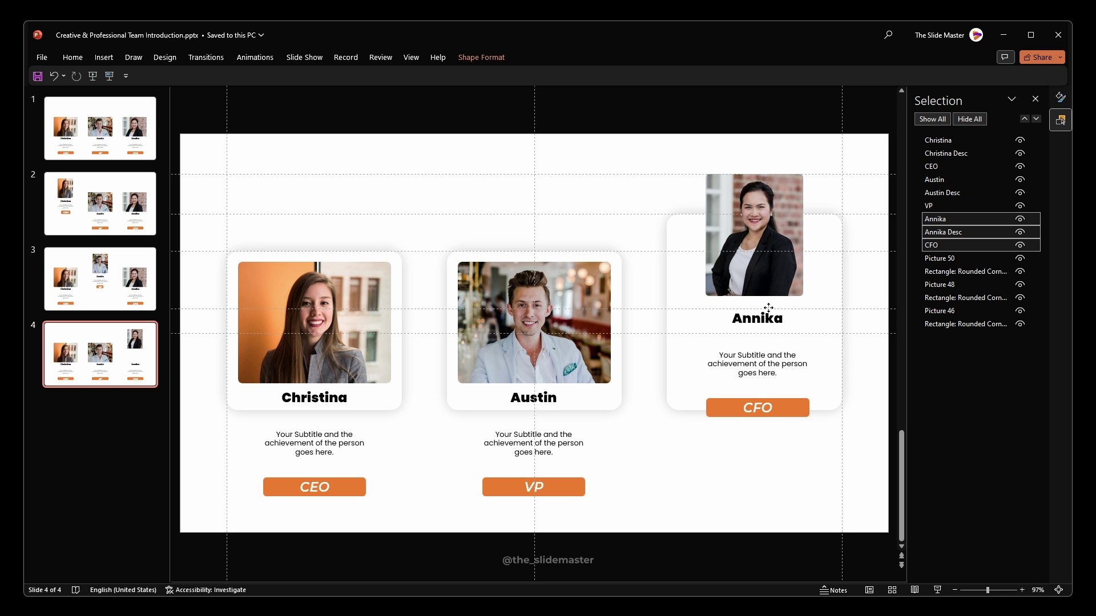
{"action": "left_click", "coordinate": [779, 353]}
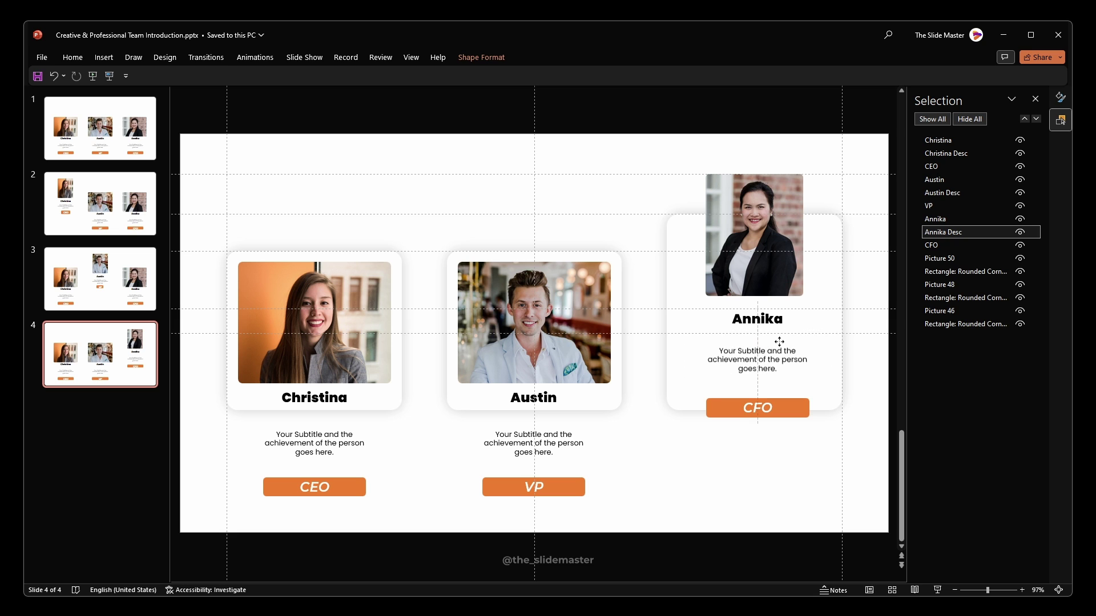
{"action": "left_click", "coordinate": [759, 408]}
{"action": "left_click_drag", "start_coordinate": [771, 402], "coordinate": [773, 375]}
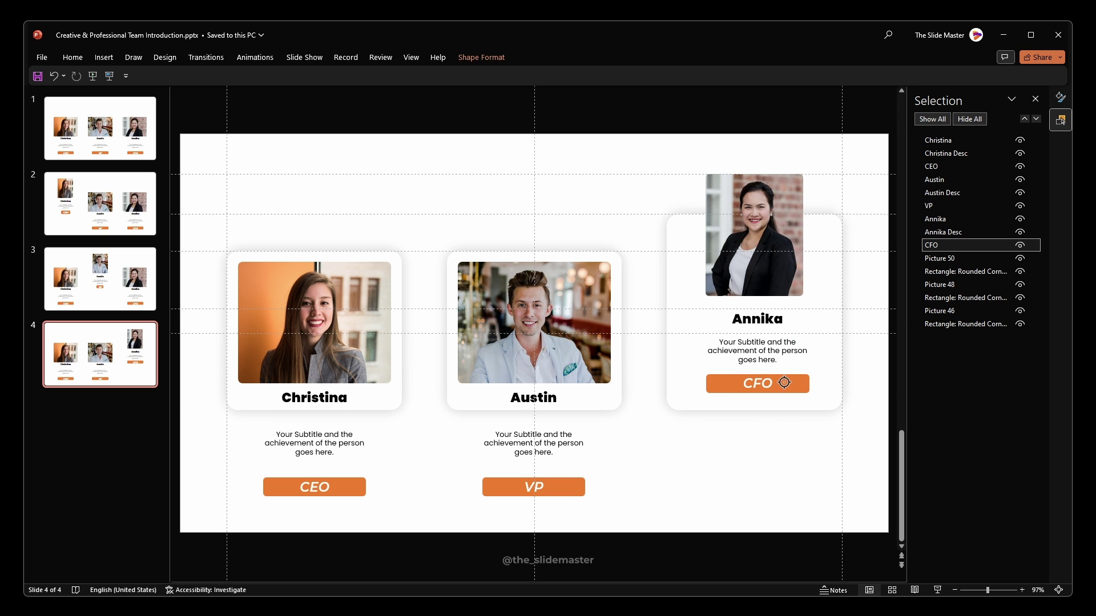
Move all subtitles and role buttons below slide 1, and the VP/CFO details below slide 2
{"action": "left_click", "coordinate": [153, 137]}
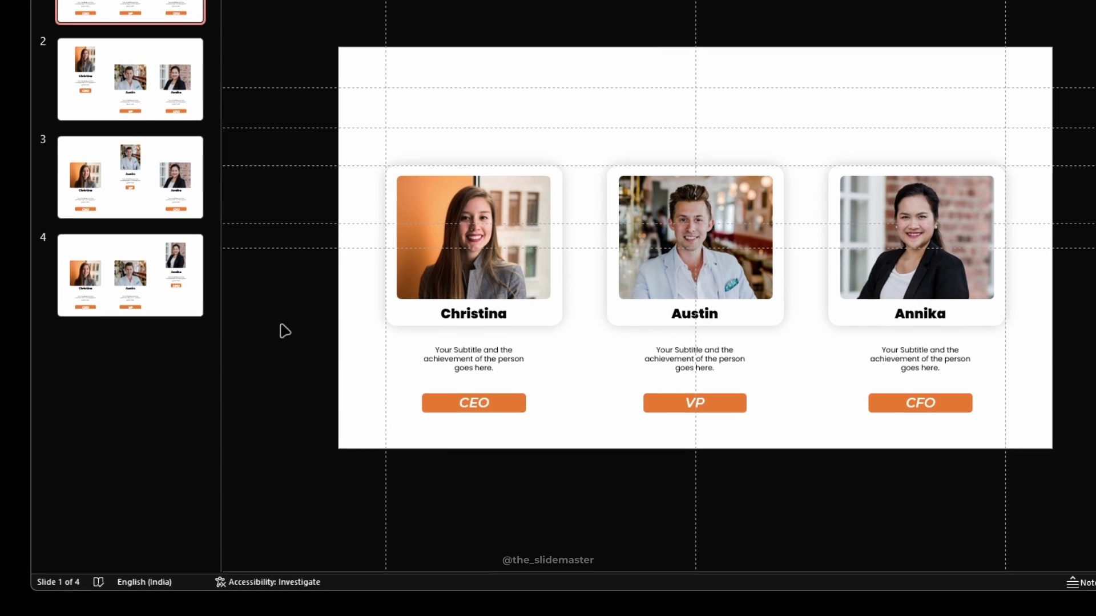
{"action": "left_click_drag", "start_coordinate": [280, 324], "coordinate": [1093, 485]}
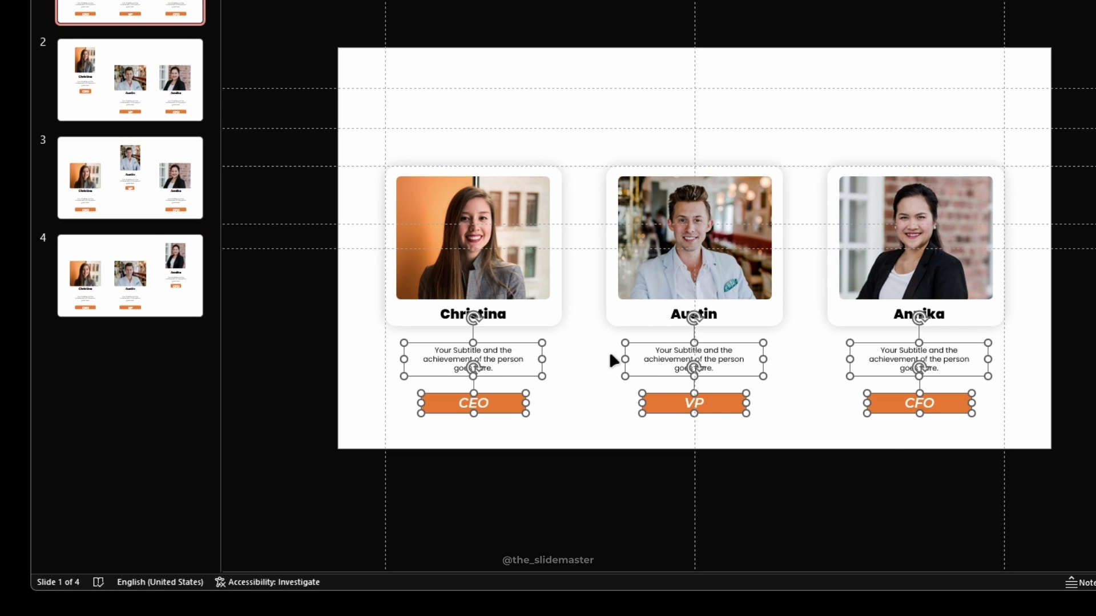
{"action": "left_click_drag", "start_coordinate": [510, 343], "coordinate": [508, 451]}
{"action": "left_click", "coordinate": [152, 102]}
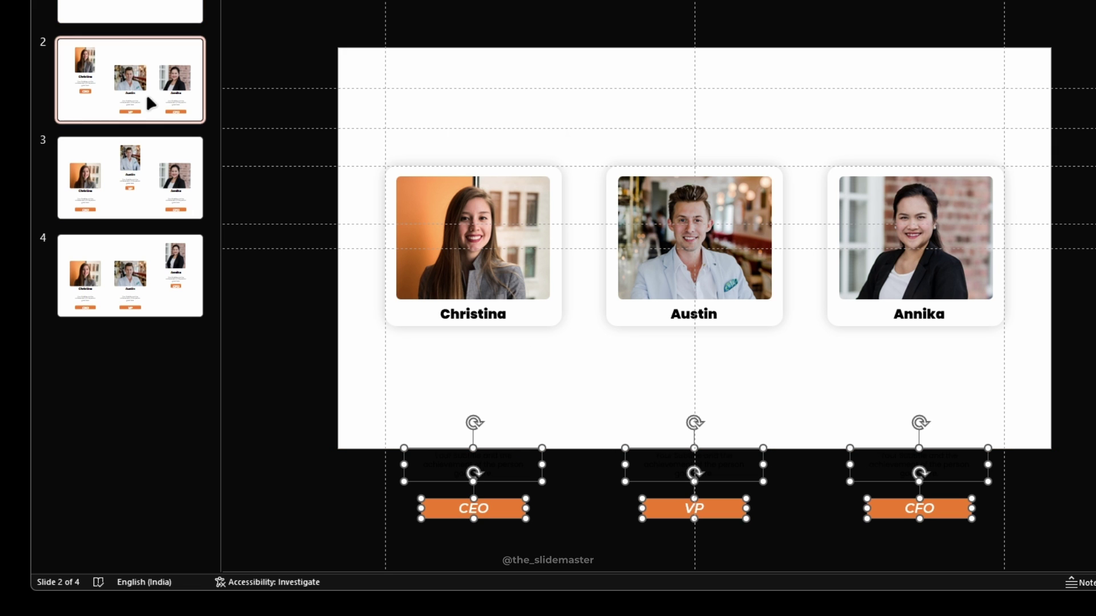
{"action": "left_click_drag", "start_coordinate": [289, 337], "coordinate": [1092, 513]}
{"action": "left_click_drag", "start_coordinate": [745, 343], "coordinate": [711, 453]}
Move the CEO/CFO details off slide 3 and the CEO/VP details off slide 4
{"action": "left_click", "coordinate": [130, 188]}
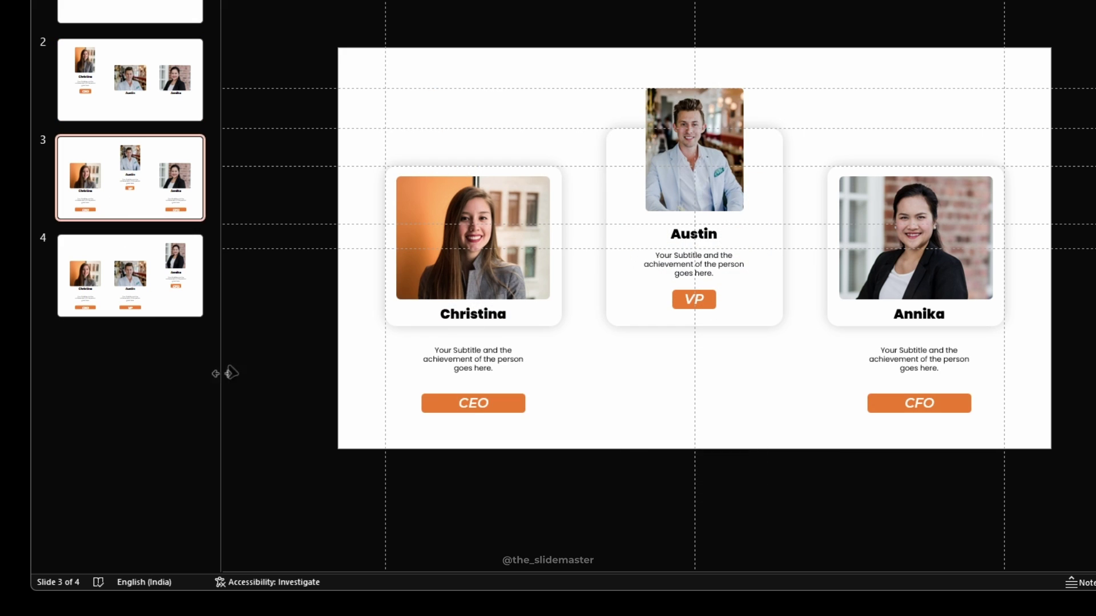
{"action": "left_click_drag", "start_coordinate": [265, 325], "coordinate": [1002, 528]}
{"action": "left_click_drag", "start_coordinate": [523, 349], "coordinate": [523, 451]}
{"action": "left_click", "coordinate": [149, 294]}
{"action": "left_click_drag", "start_coordinate": [263, 335], "coordinate": [1022, 528]}
{"action": "left_click_drag", "start_coordinate": [633, 348], "coordinate": [633, 456]}
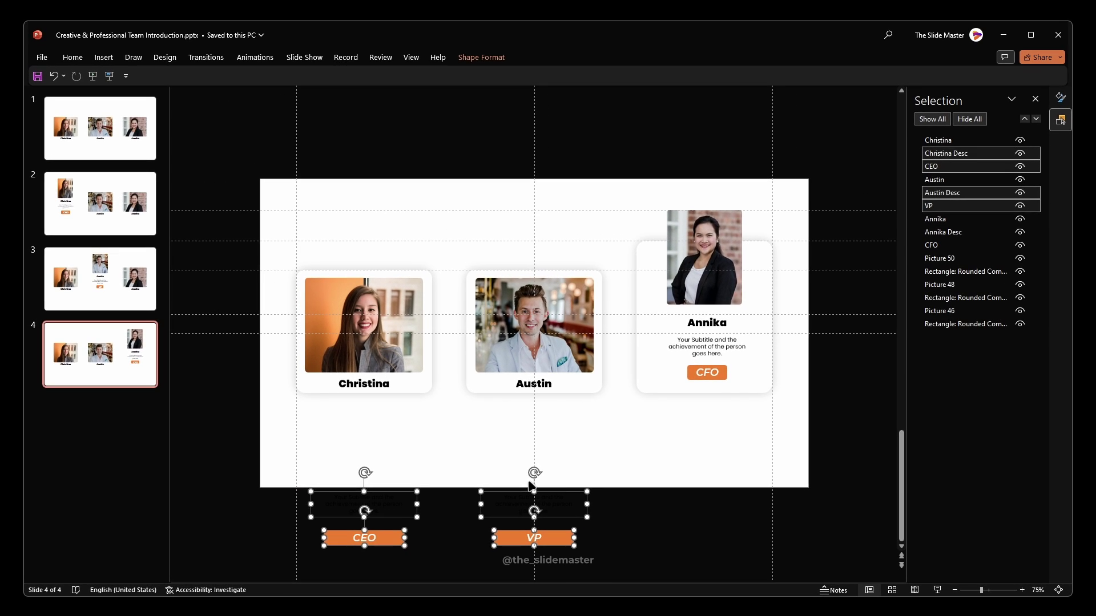
{"action": "left_click", "coordinate": [110, 81]}
{"action": "left_click", "coordinate": [113, 3]}
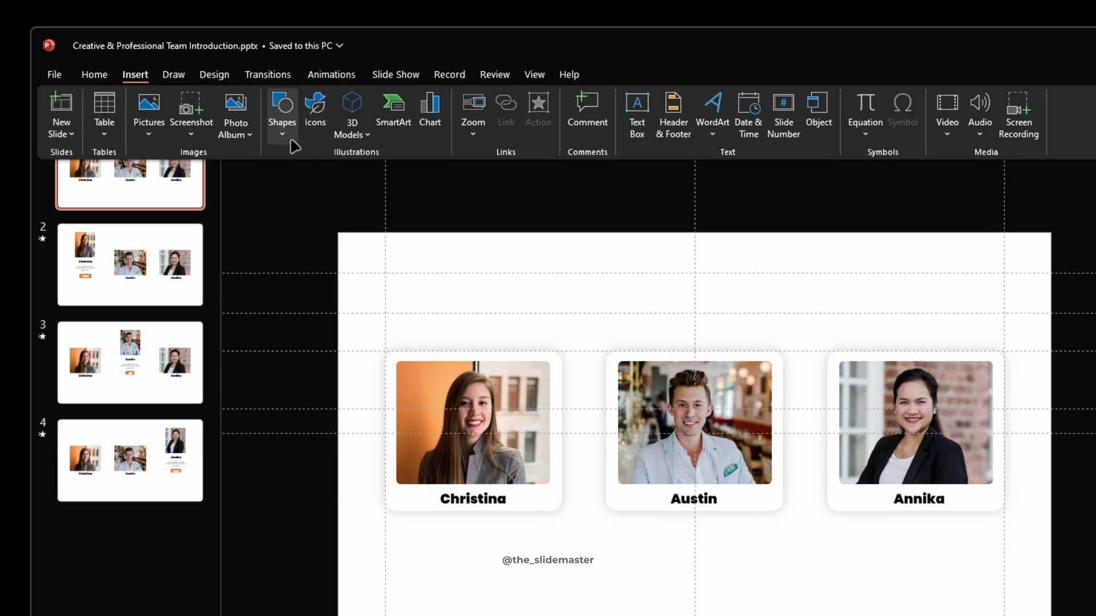
Draw a full-slide rectangle on slide 1 with white fill and no outline
{"action": "left_click", "coordinate": [288, 140]}
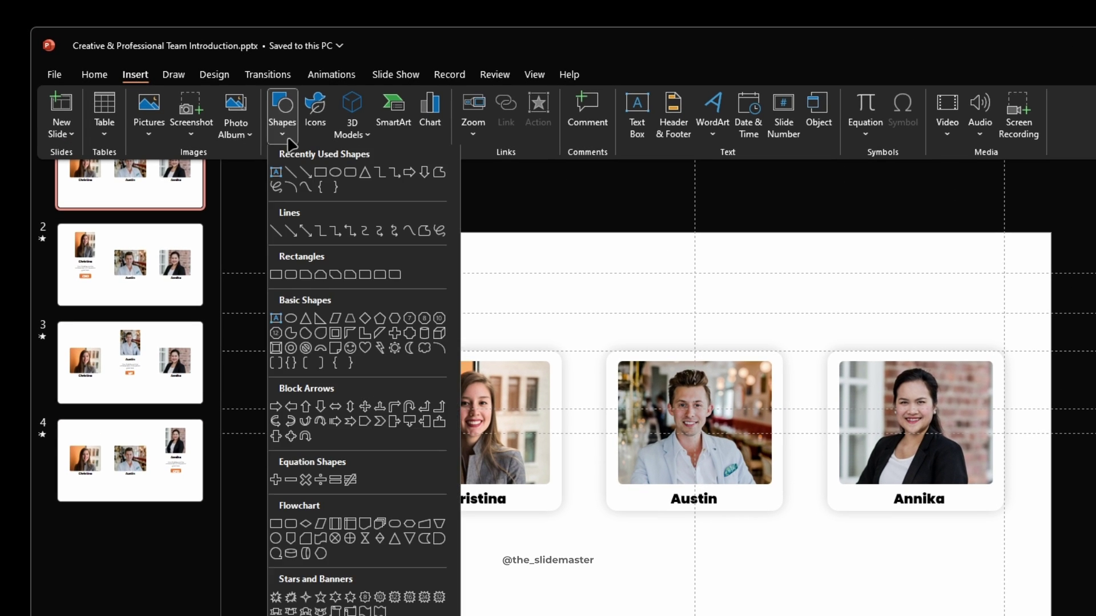
{"action": "left_click", "coordinate": [326, 178]}
{"action": "left_click_drag", "start_coordinate": [355, 245], "coordinate": [1050, 614]}
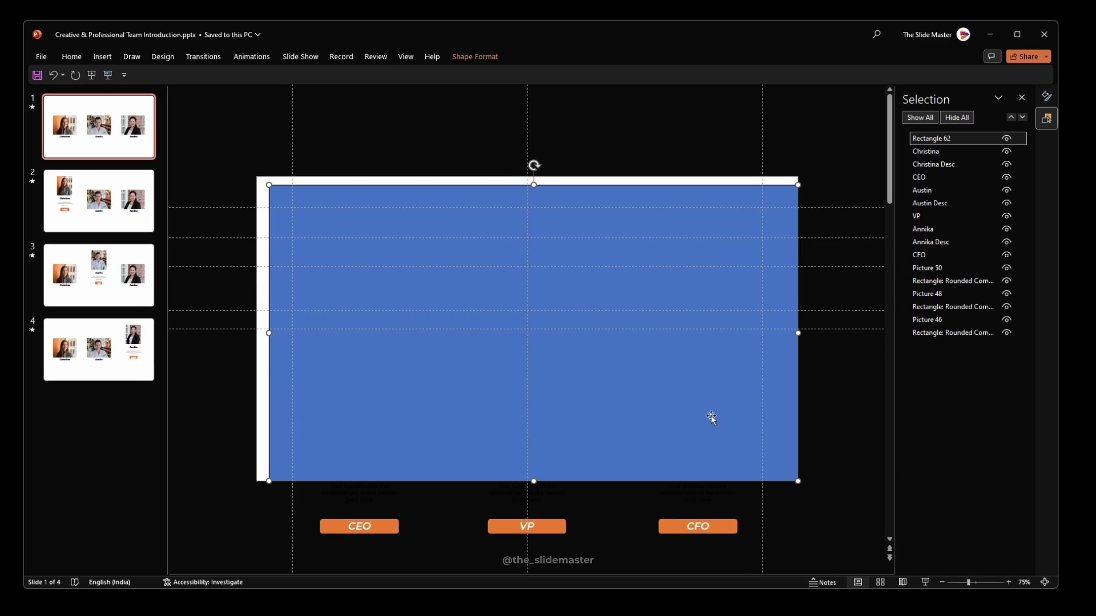
{"action": "left_click_drag", "start_coordinate": [269, 184], "coordinate": [256, 177]}
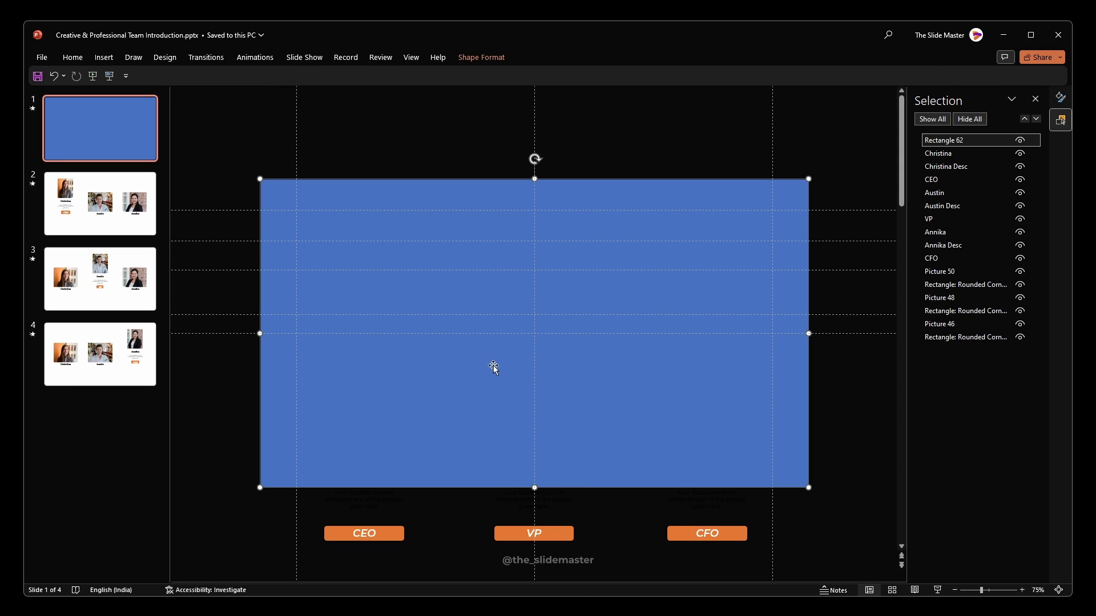
{"action": "right_click", "coordinate": [456, 283]}
{"action": "left_click", "coordinate": [502, 579]}
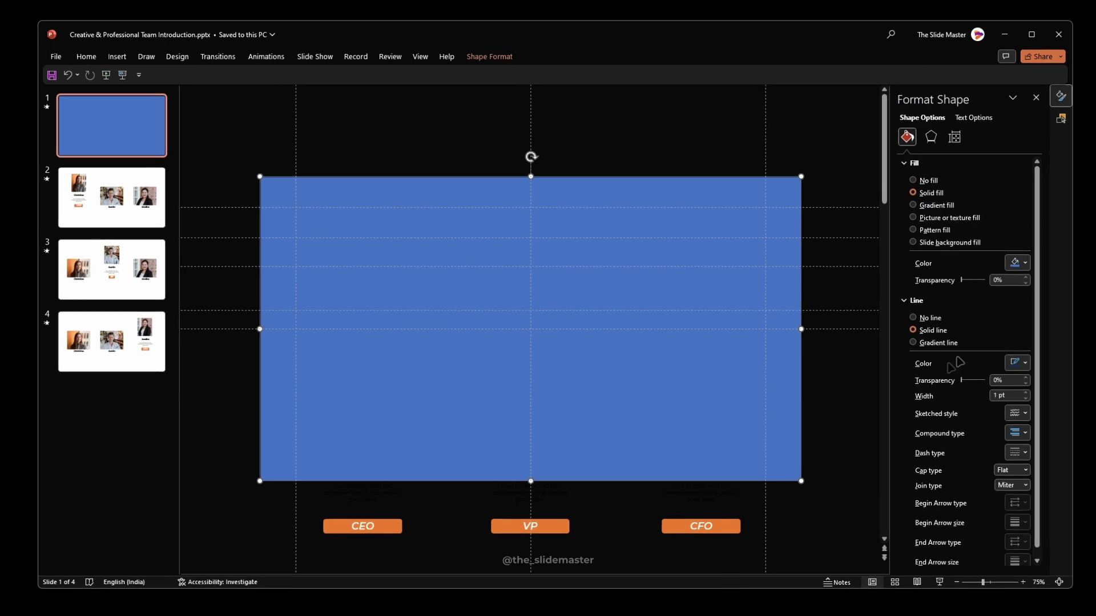
{"action": "left_click", "coordinate": [1025, 263]}
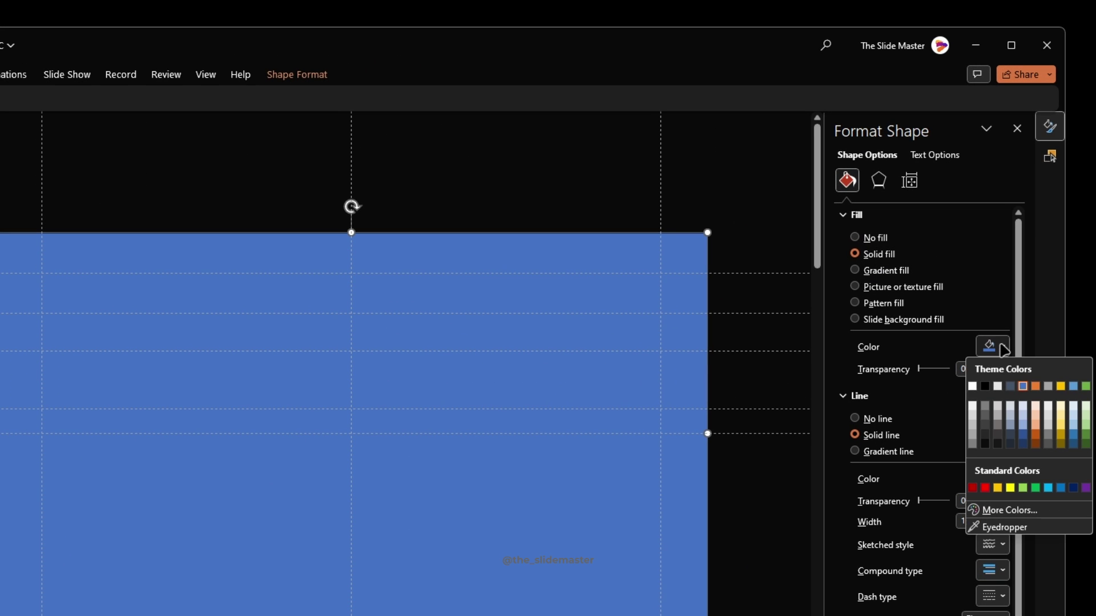
{"action": "left_click", "coordinate": [973, 387]}
{"action": "left_click", "coordinate": [873, 419]}
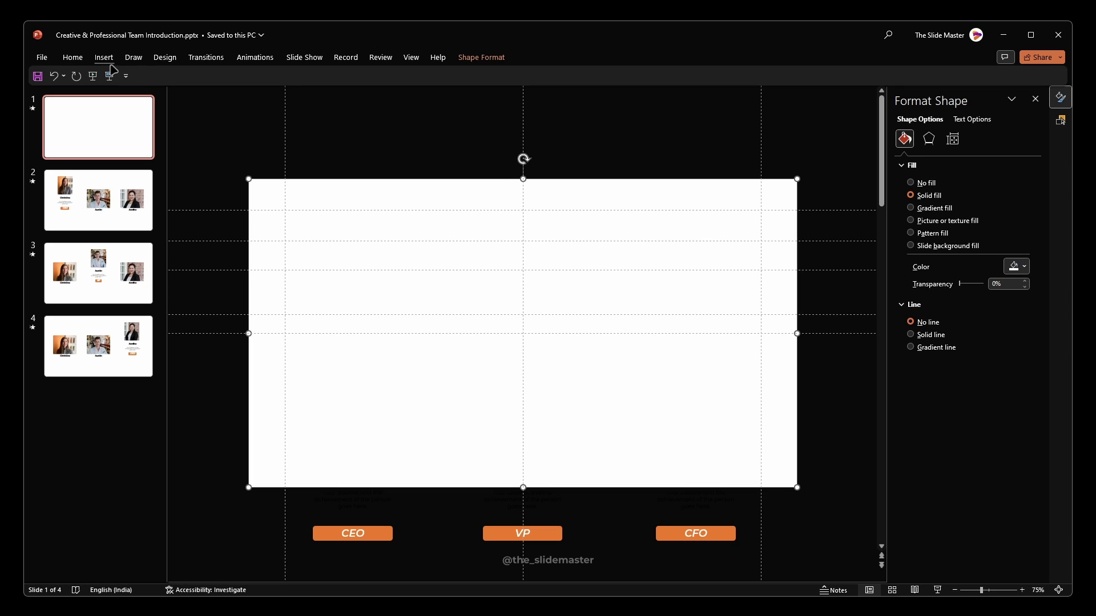
Give the rectangle a click action that hyperlinks to the first slide
{"action": "left_click", "coordinate": [105, 60]}
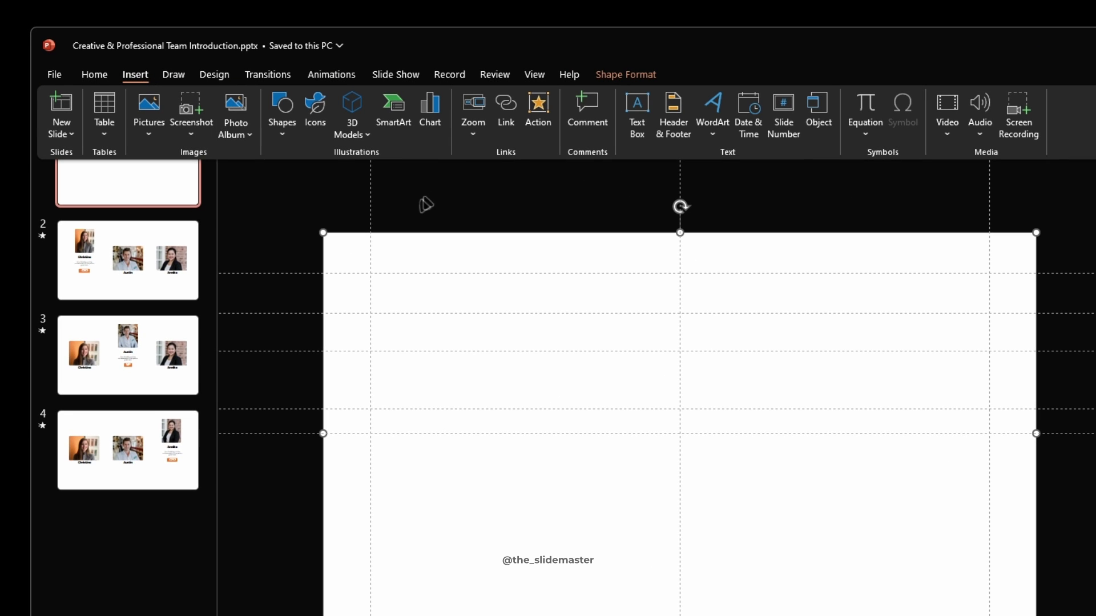
{"action": "left_click", "coordinate": [525, 117]}
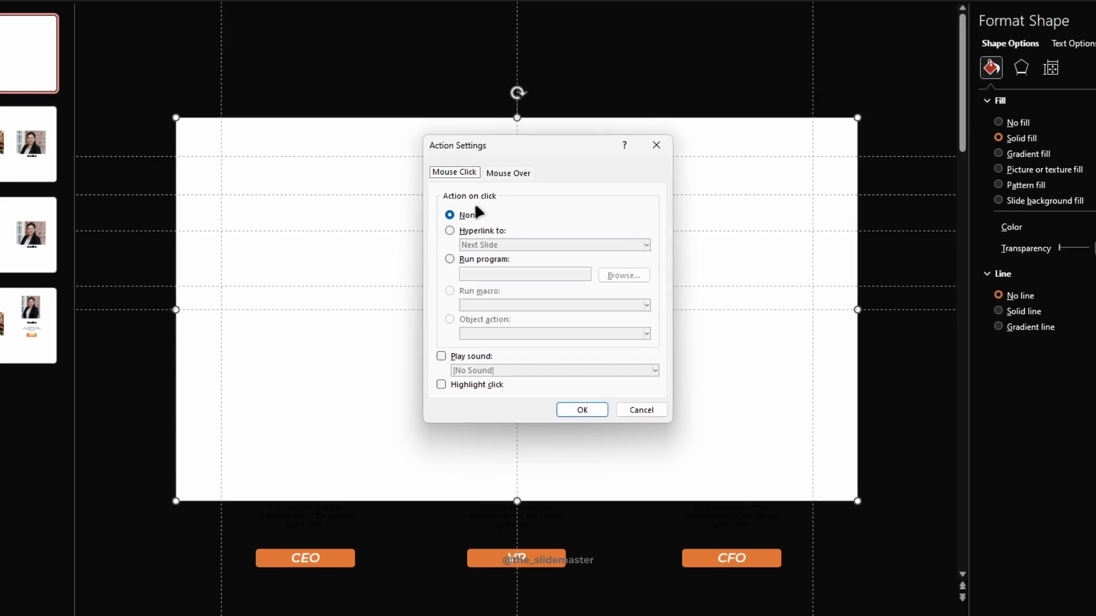
{"action": "left_click", "coordinate": [496, 237]}
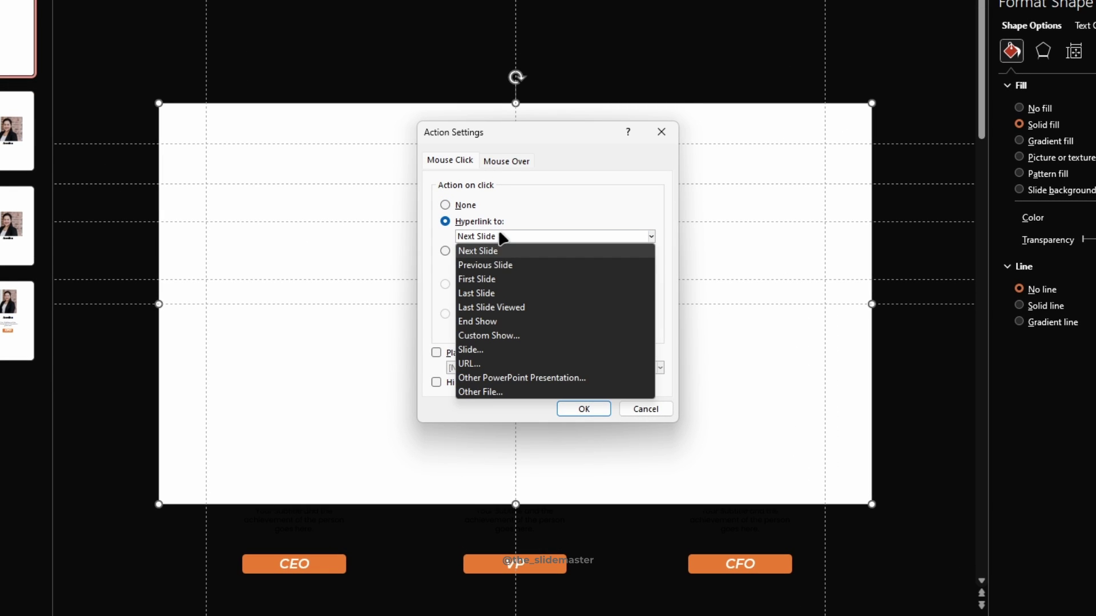
{"action": "left_click", "coordinate": [490, 280]}
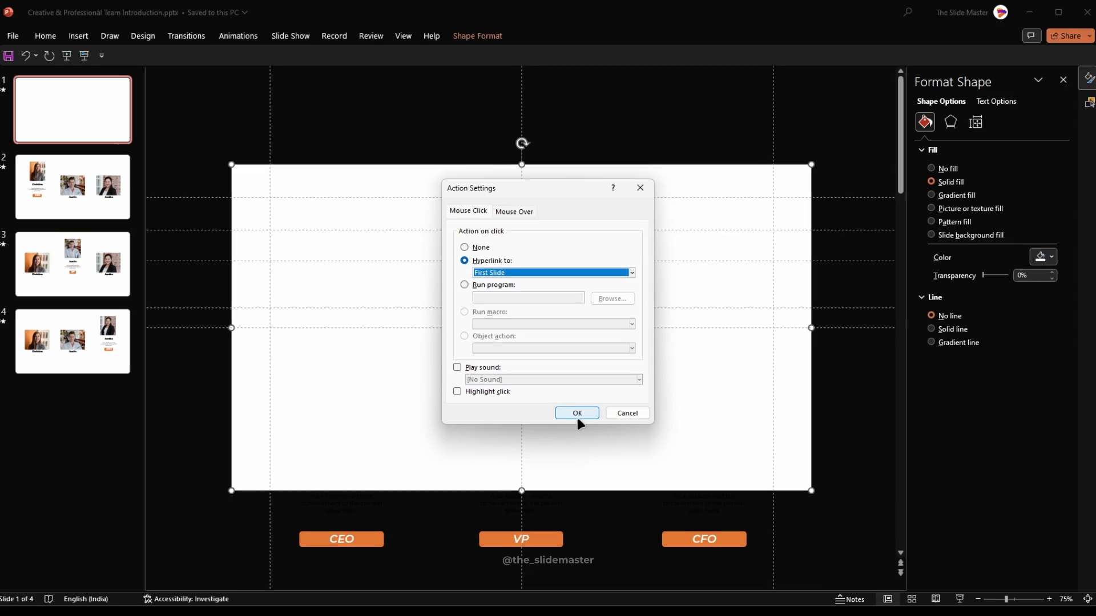
{"action": "left_click", "coordinate": [583, 409]}
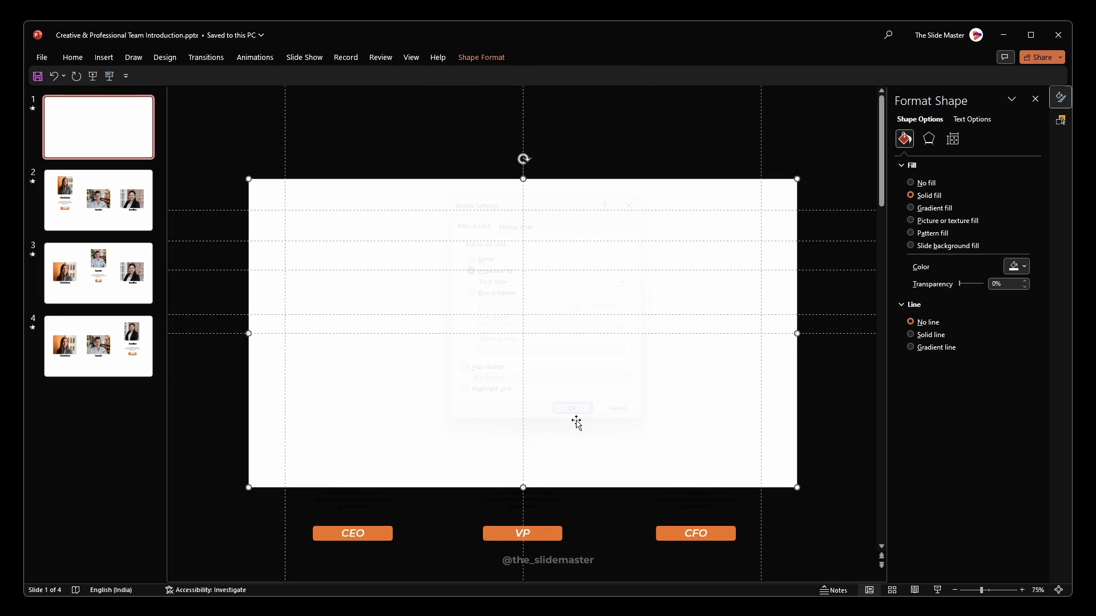
Send slide 1's white rectangle behind the team cards and copy it
{"action": "right_click", "coordinate": [364, 225]}
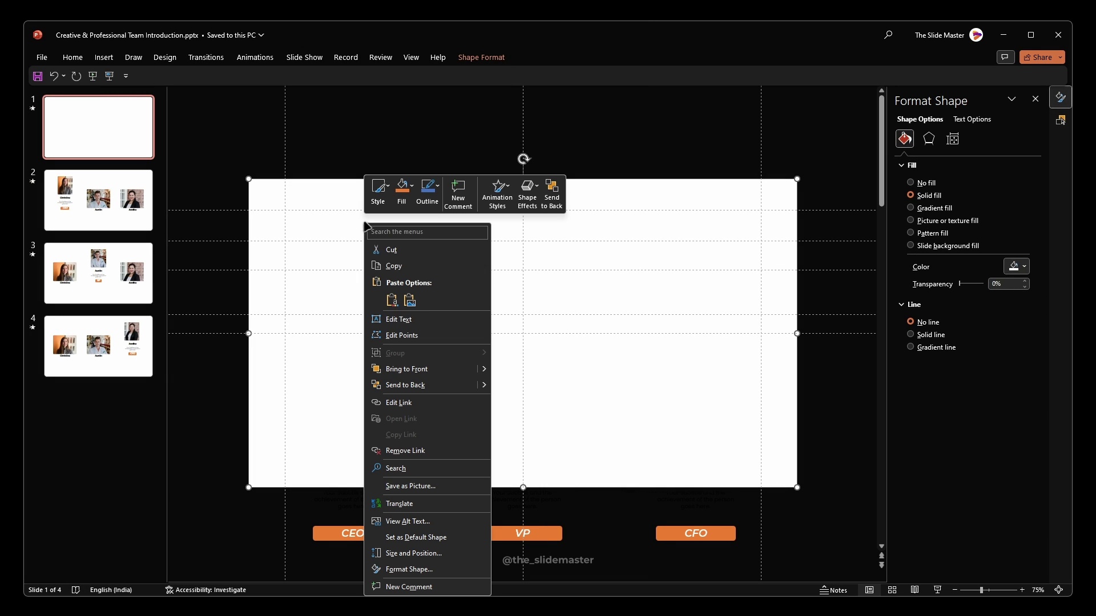
{"action": "left_click", "coordinate": [423, 390]}
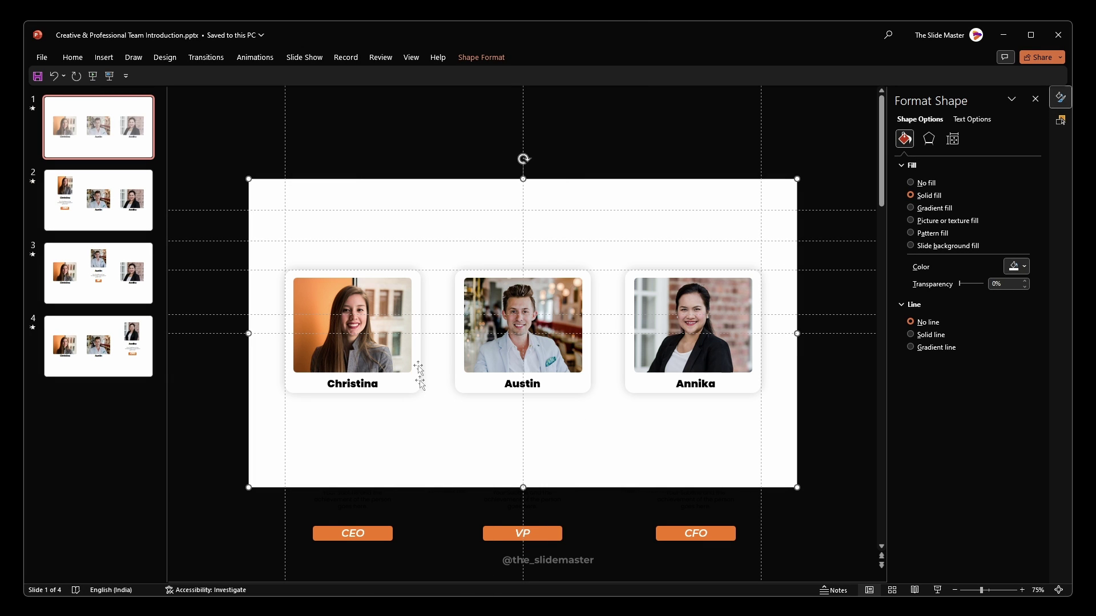
{"action": "right_click", "coordinate": [383, 183]}
{"action": "left_click", "coordinate": [430, 229]}
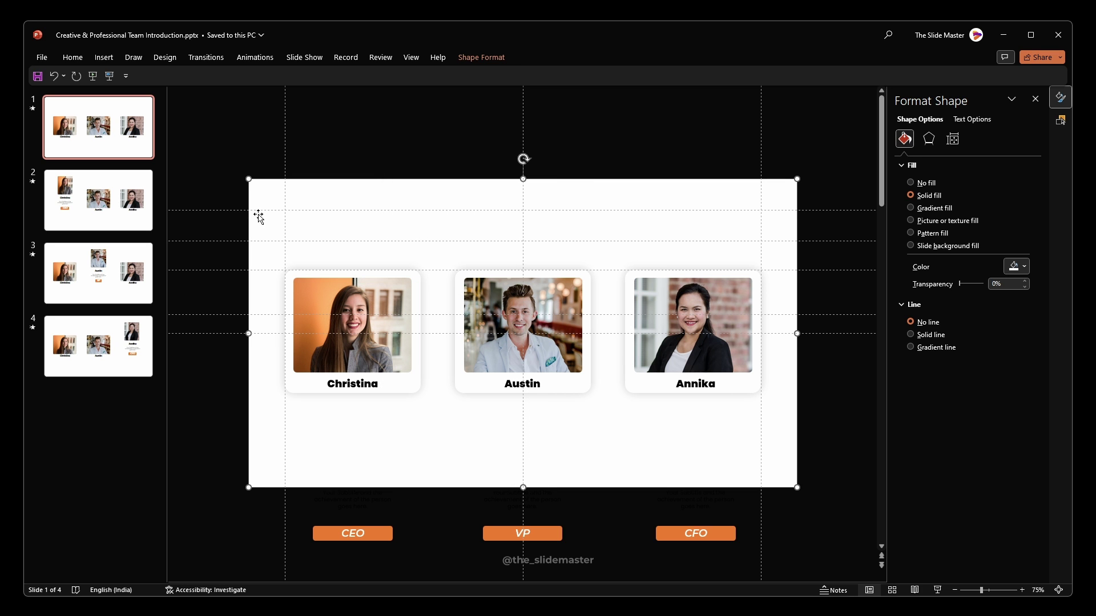
Paste the rectangle onto slides 2, 3 and 4, sending it to the back on each
{"action": "left_click", "coordinate": [97, 197]}
{"action": "key", "text": "ctrl+v"}
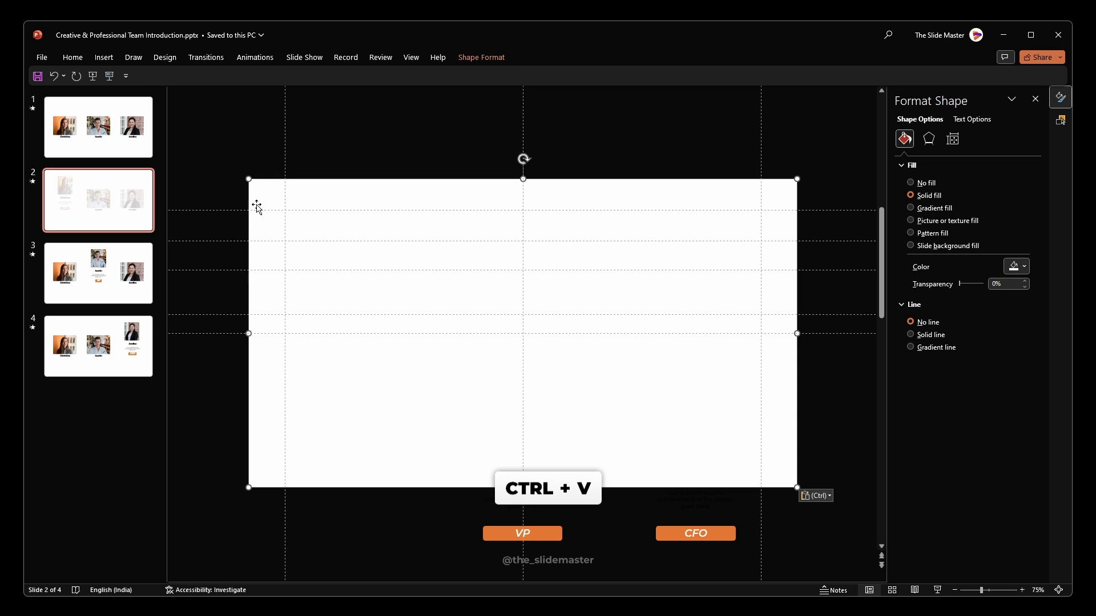
{"action": "right_click", "coordinate": [303, 192]}
{"action": "left_click", "coordinate": [323, 352]}
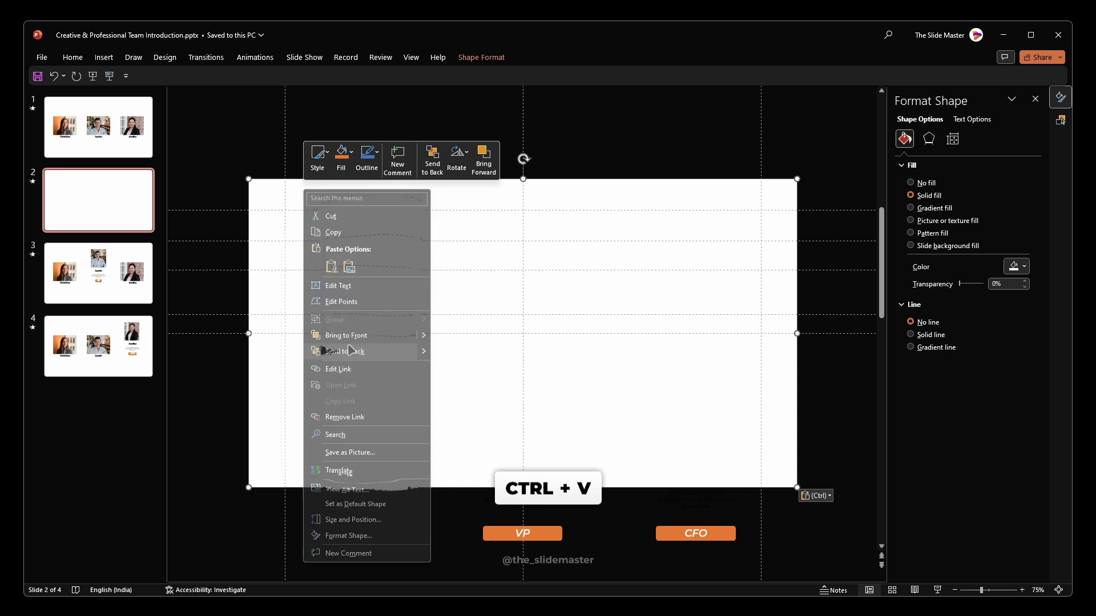
{"action": "left_click", "coordinate": [125, 281]}
{"action": "key", "text": "ctrl+v"}
{"action": "right_click", "coordinate": [316, 210]}
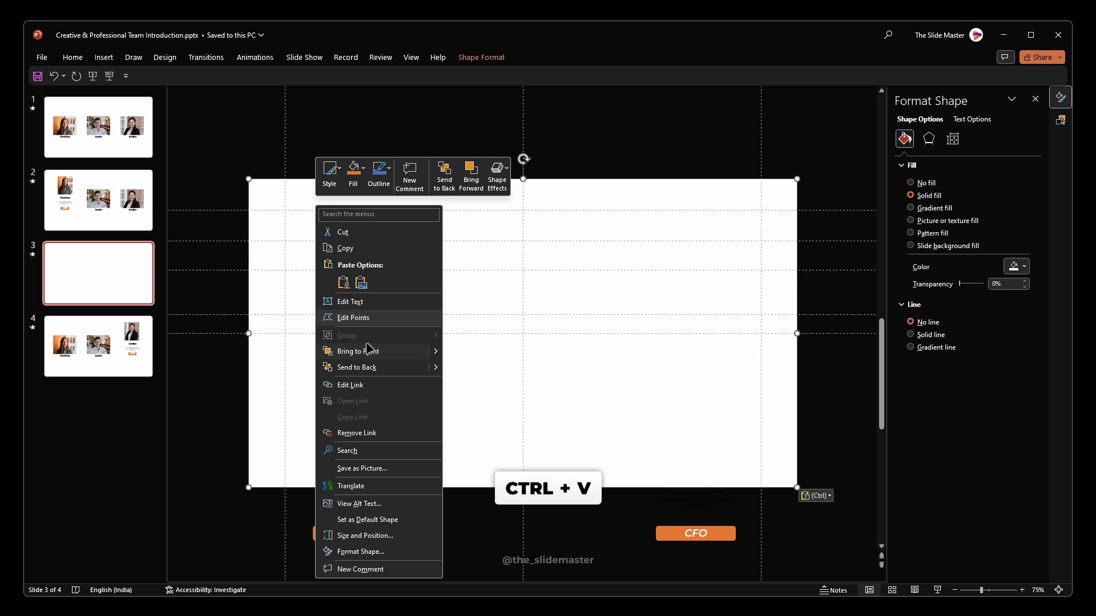
{"action": "left_click", "coordinate": [353, 367]}
{"action": "left_click", "coordinate": [111, 358]}
{"action": "key", "text": "ctrl+v"}
{"action": "right_click", "coordinate": [350, 198]}
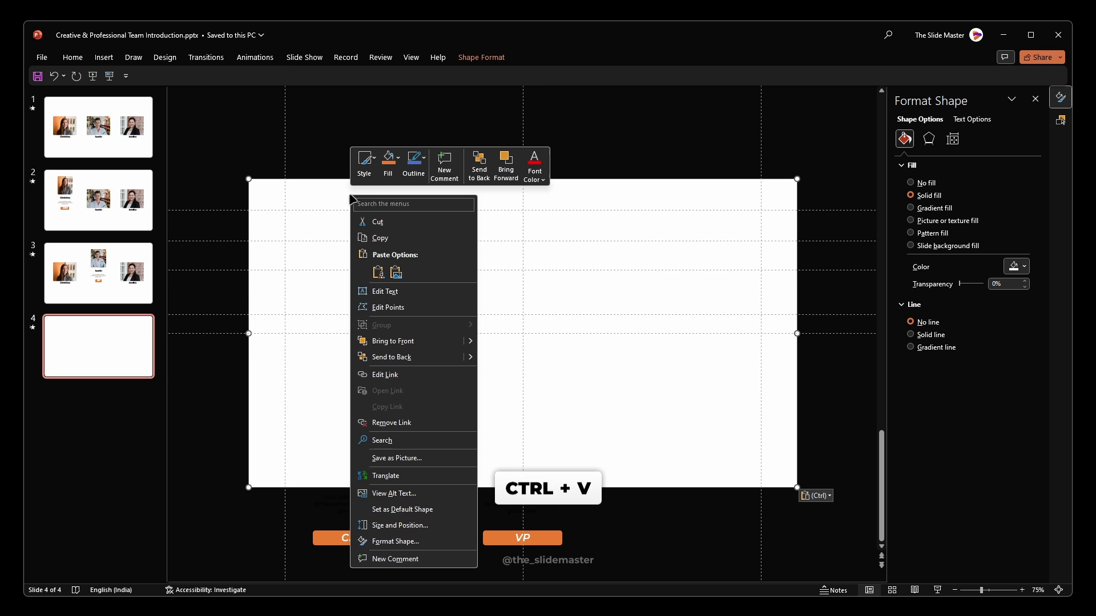
{"action": "left_click", "coordinate": [391, 357]}
{"action": "left_click", "coordinate": [98, 358]}
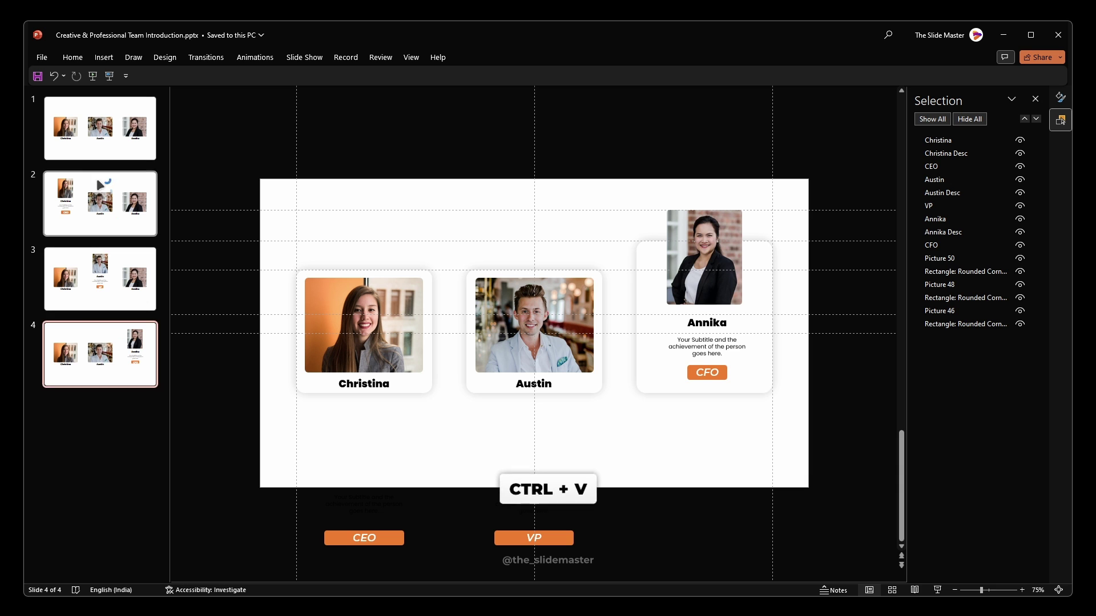
{"action": "left_click", "coordinate": [131, 140], "text": "shift"}
Apply the Morph transition to all four slides and set its duration to 0.5 seconds
{"action": "left_click", "coordinate": [215, 59]}
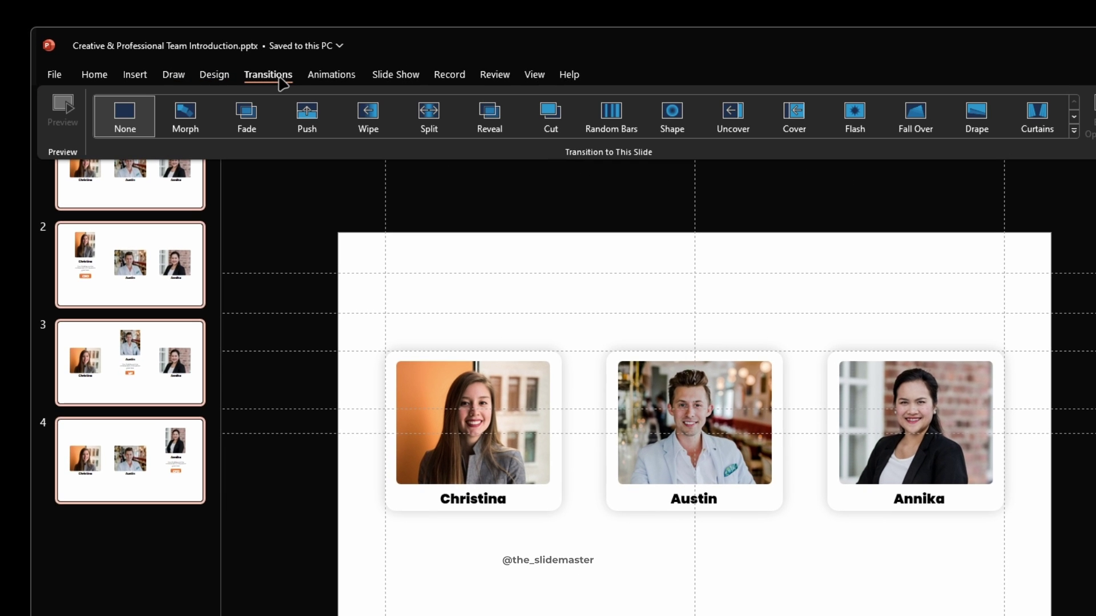
{"action": "left_click", "coordinate": [184, 117]}
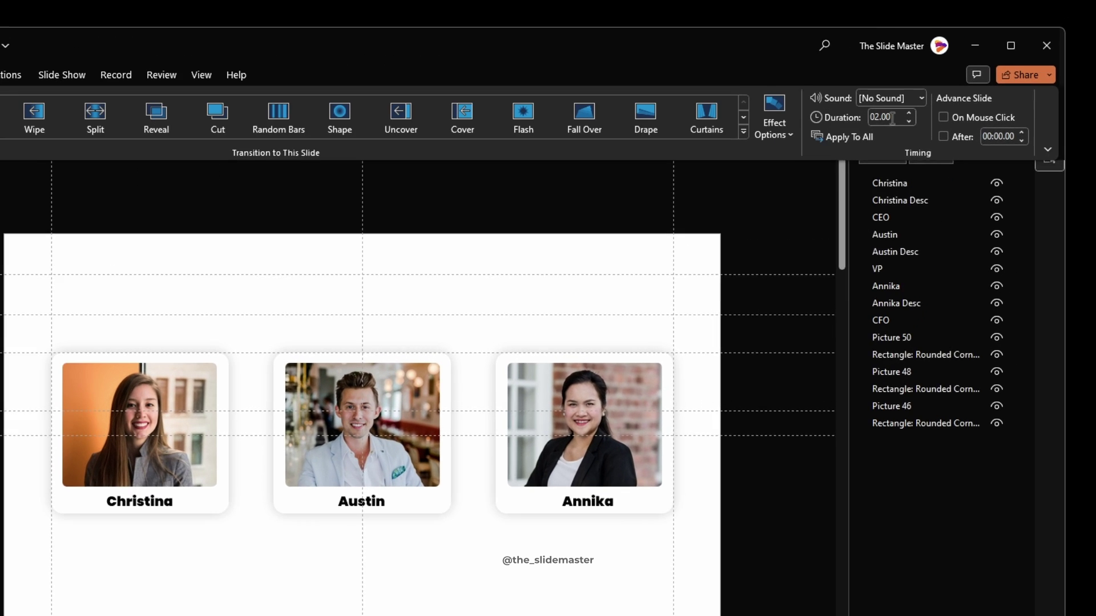
{"action": "left_click", "coordinate": [893, 118]}
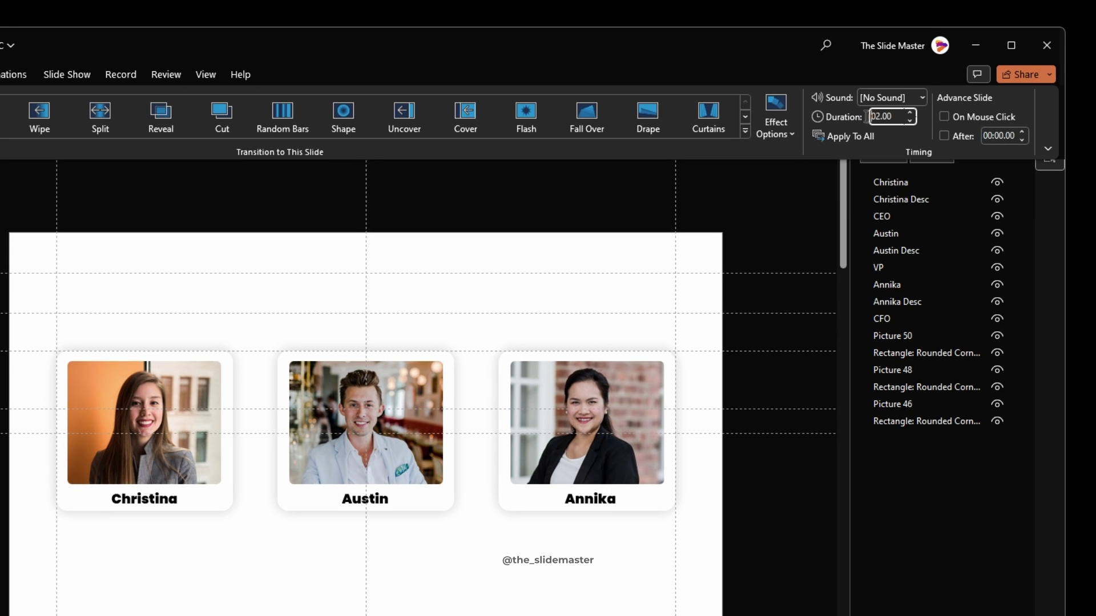
{"action": "left_click_drag", "start_coordinate": [865, 117], "coordinate": [903, 121]}
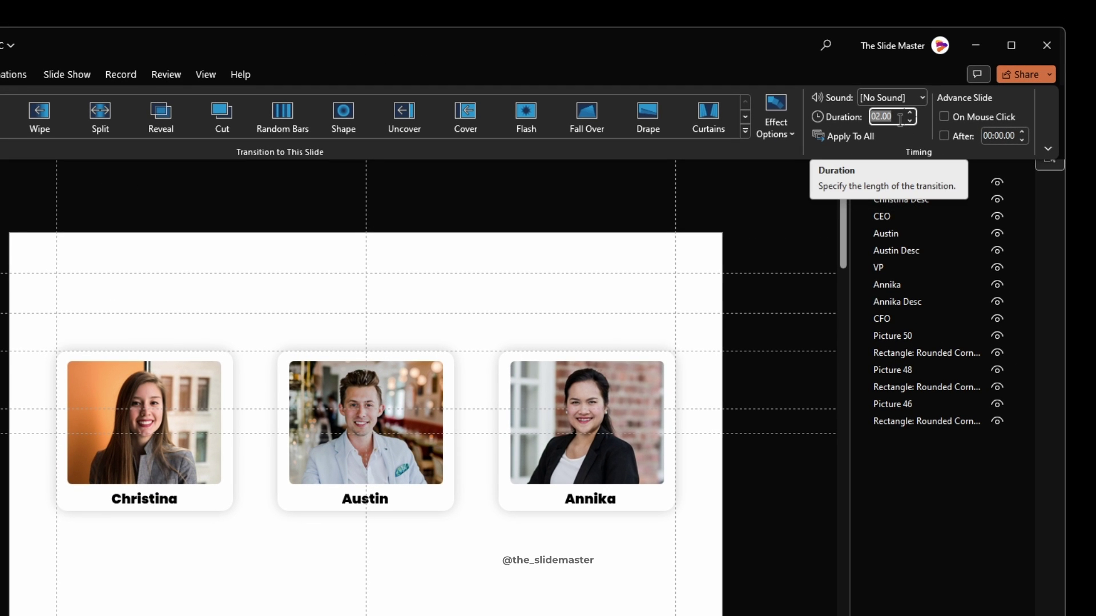
{"action": "type", "text": "0.5"}
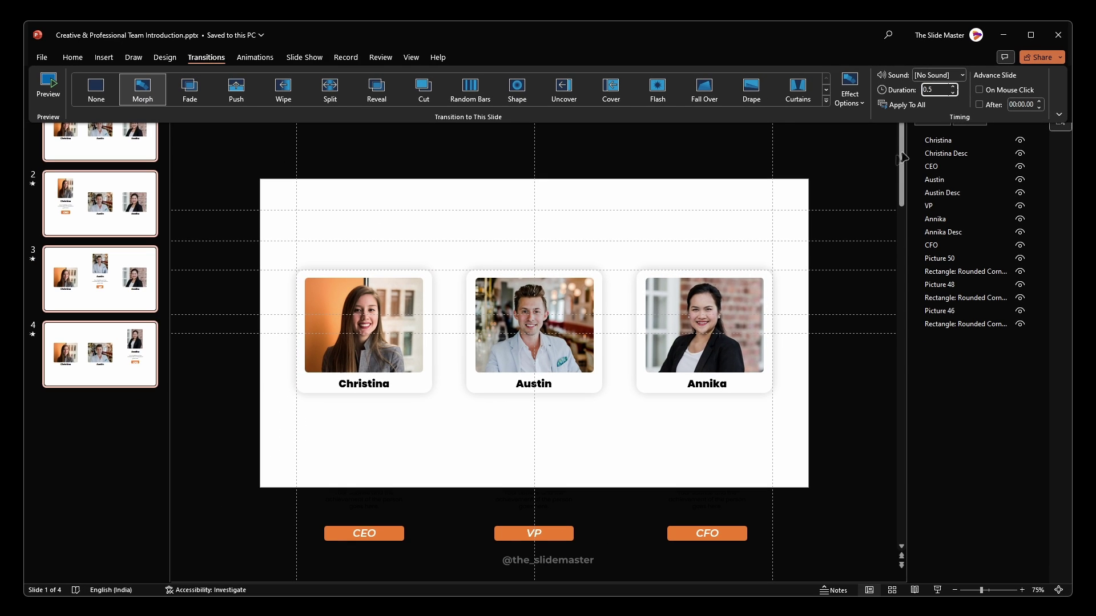
{"action": "left_click", "coordinate": [866, 157]}
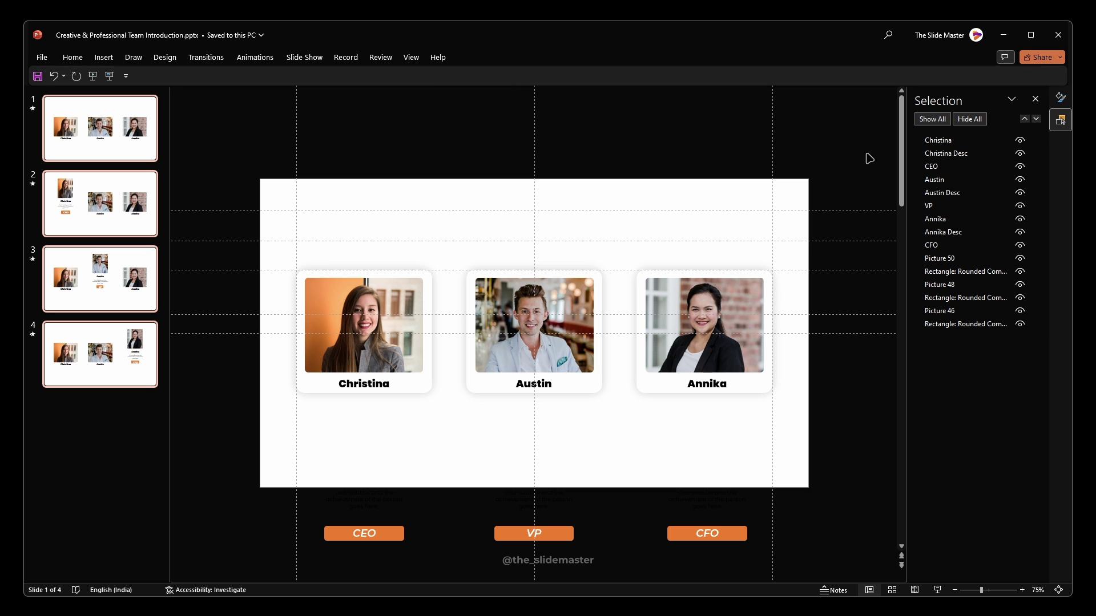
{"action": "left_click", "coordinate": [109, 152]}
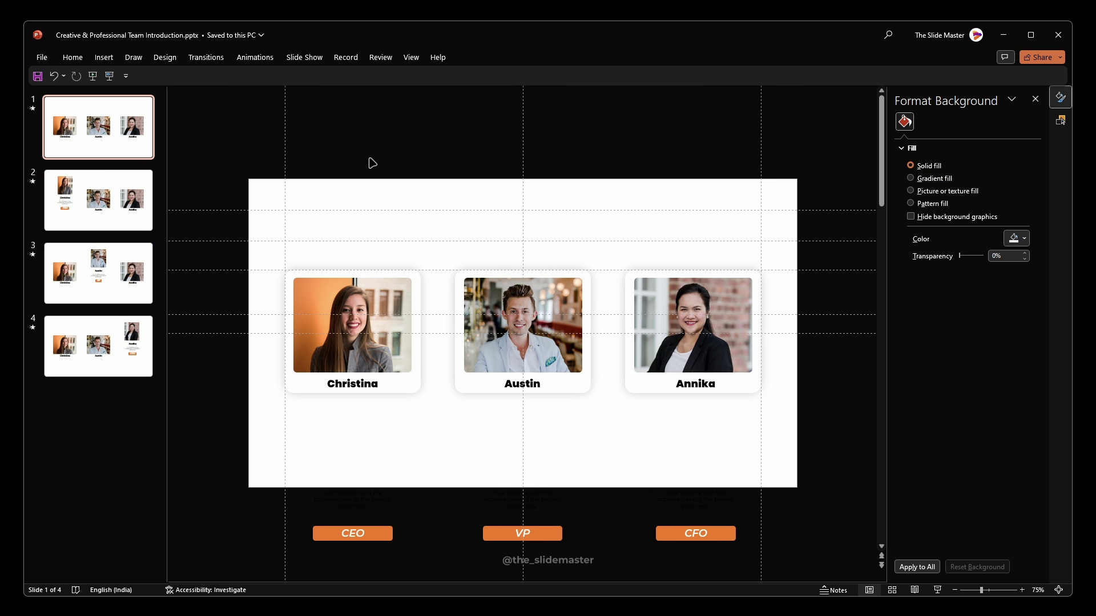